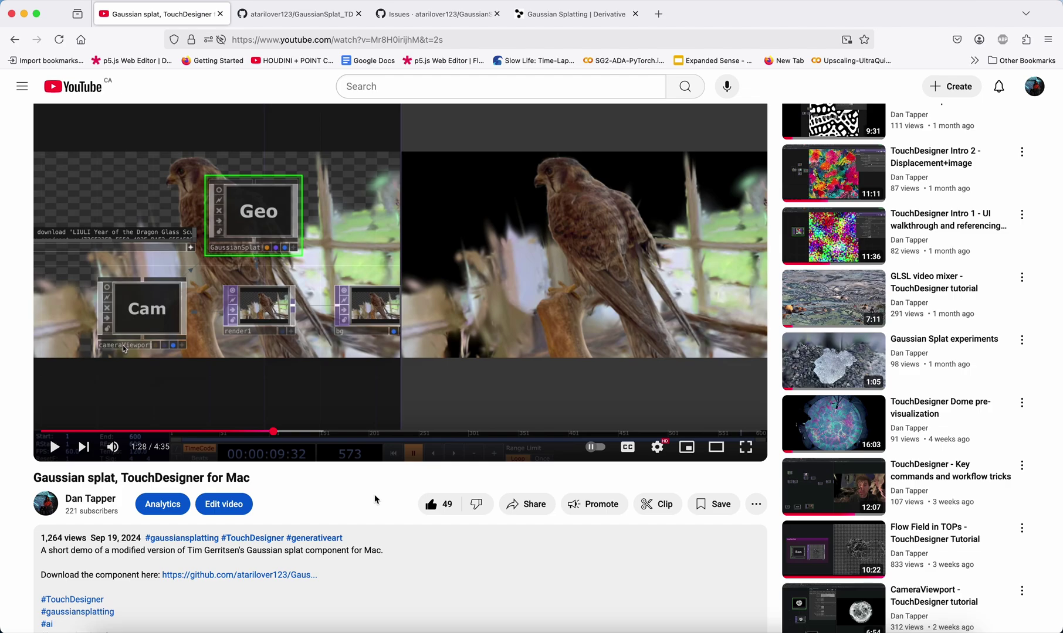
# Examine the Derivative Gaussian Splatting post and its comments about the shader problem on macOS
pyautogui.click(563, 14)
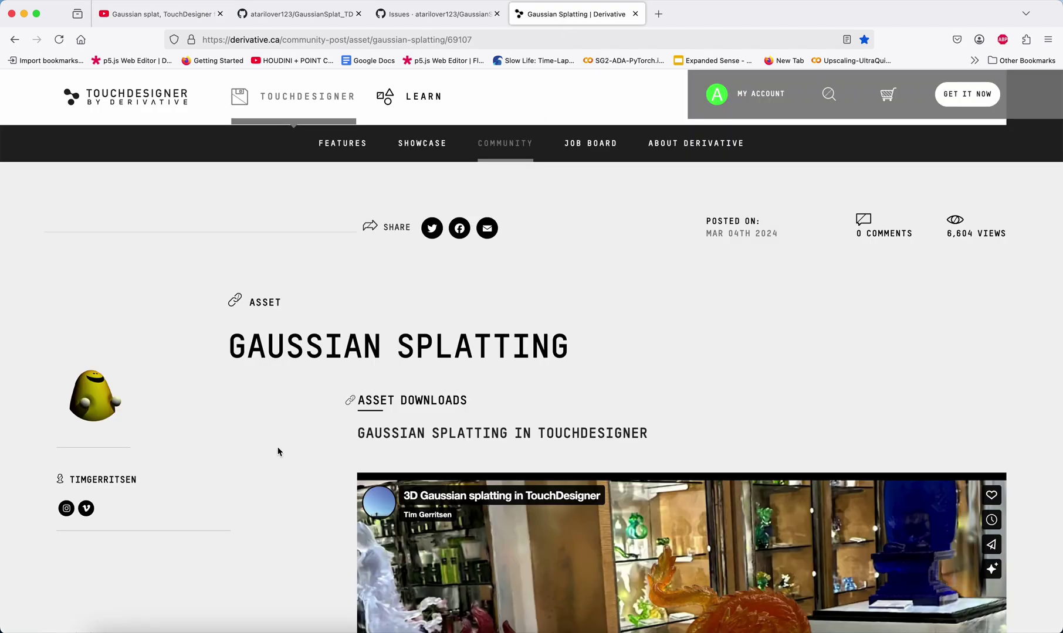
pyautogui.scroll(-20, 278, 452)
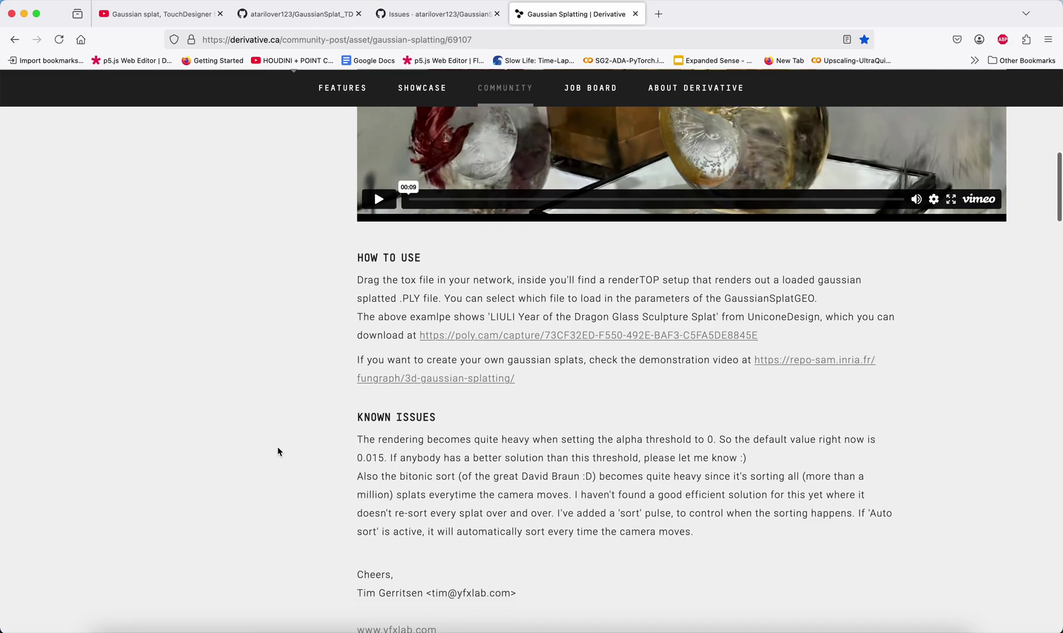
pyautogui.scroll(-1, 278, 452)
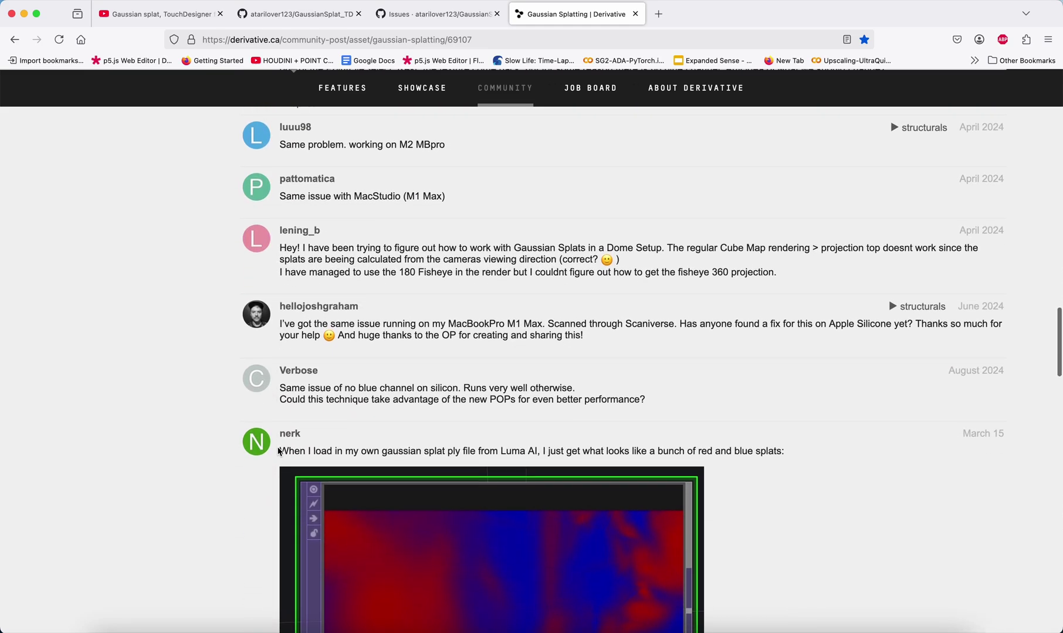
pyautogui.scroll(-8, 278, 452)
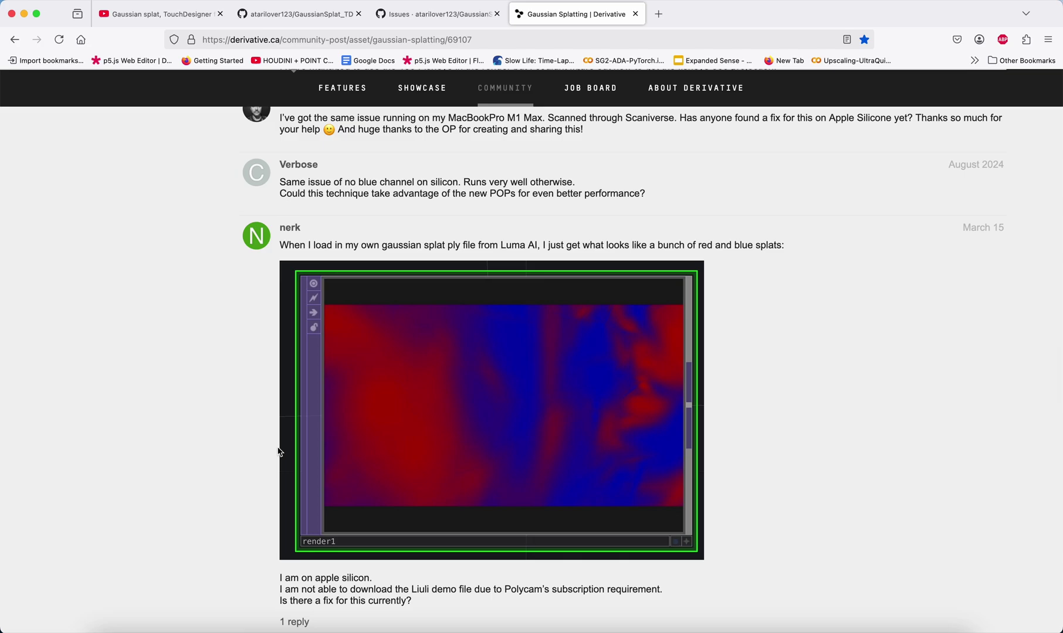
pyautogui.scroll(-18, 278, 452)
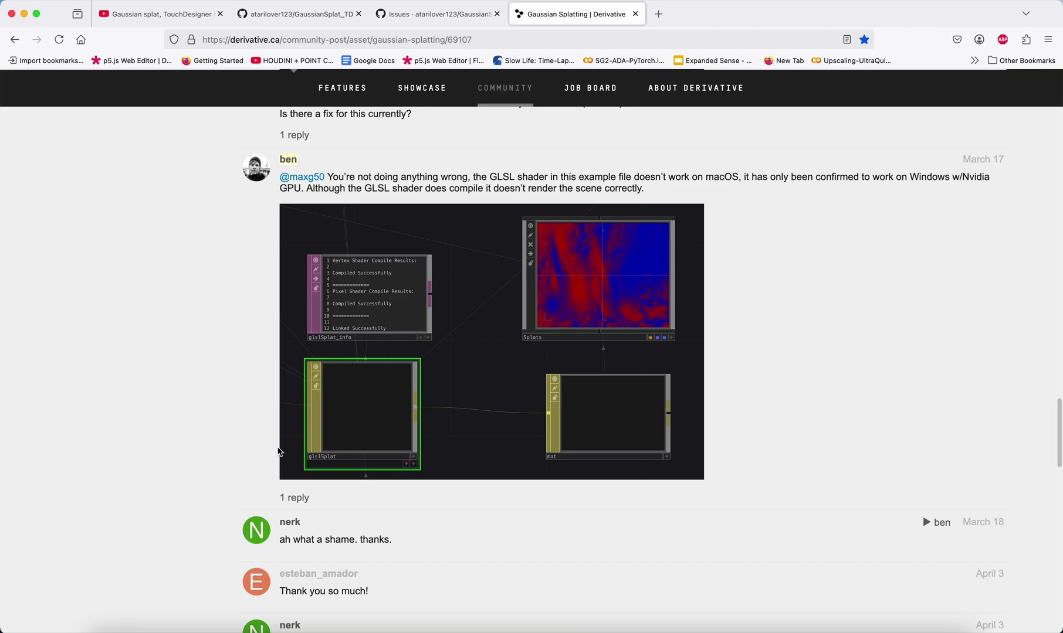
pyautogui.scroll(-20, 278, 451)
pyautogui.scroll(18, 278, 452)
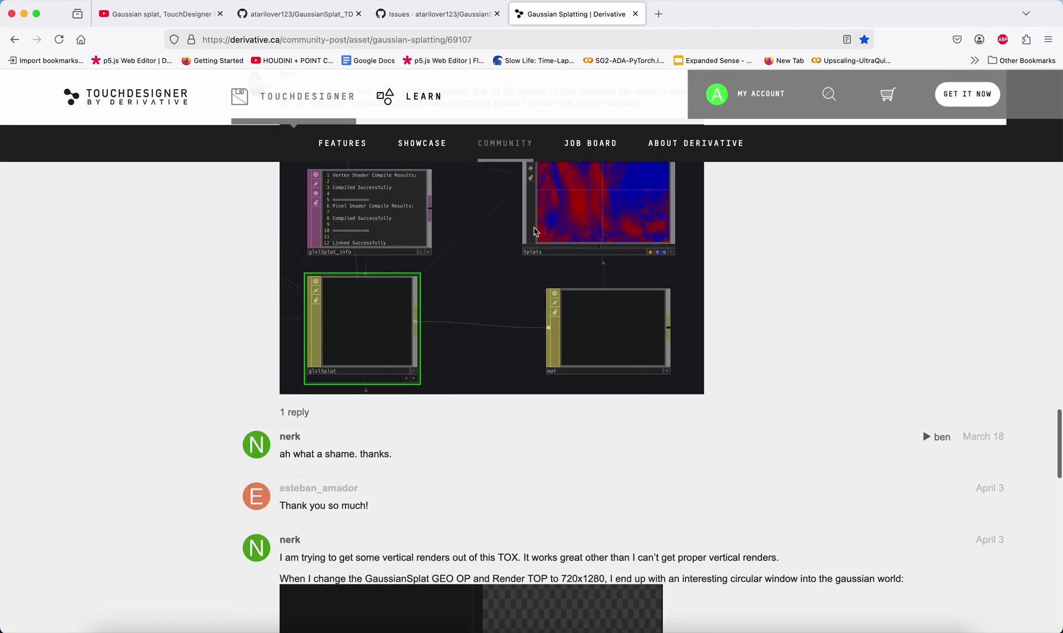
pyautogui.scroll(5, 514, 232)
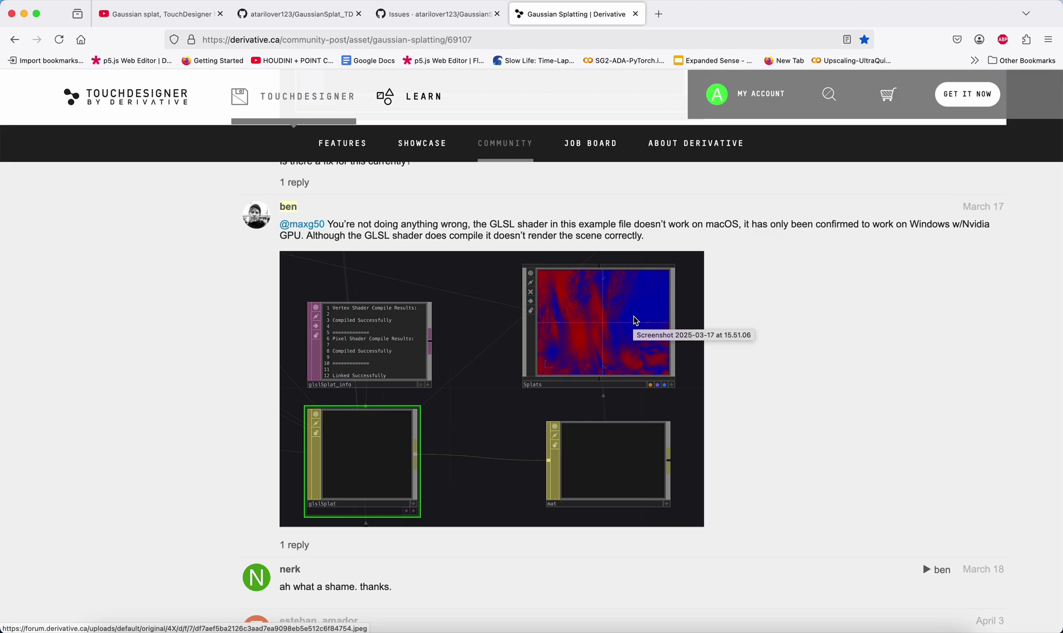
# View the GaussianSplat_TD repository on GitHub and go back to the YouTube video page
pyautogui.moveTo(297, 18)
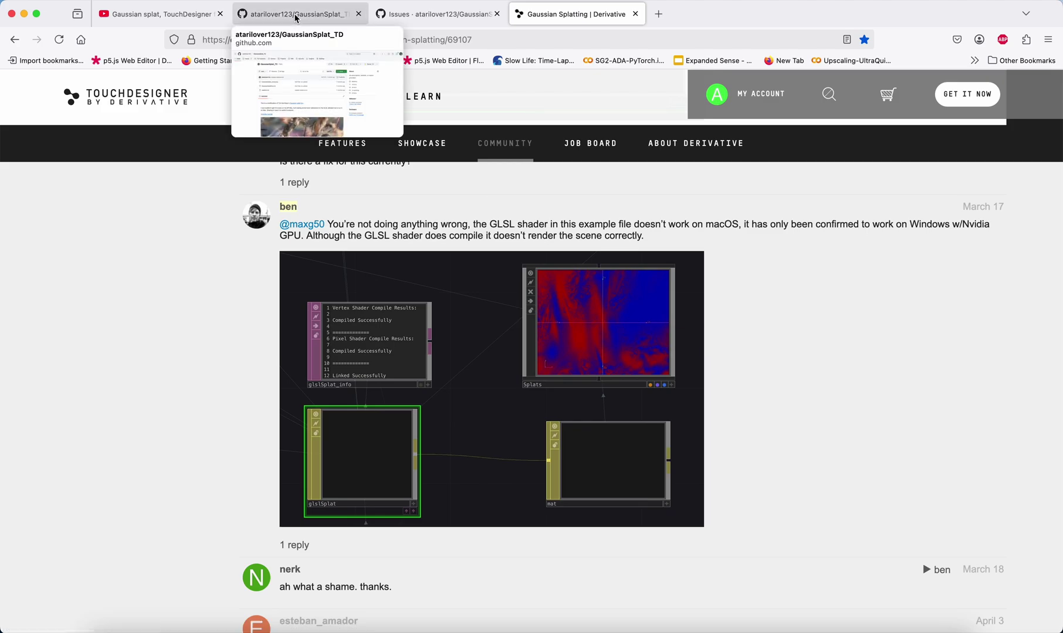
pyautogui.click(297, 19)
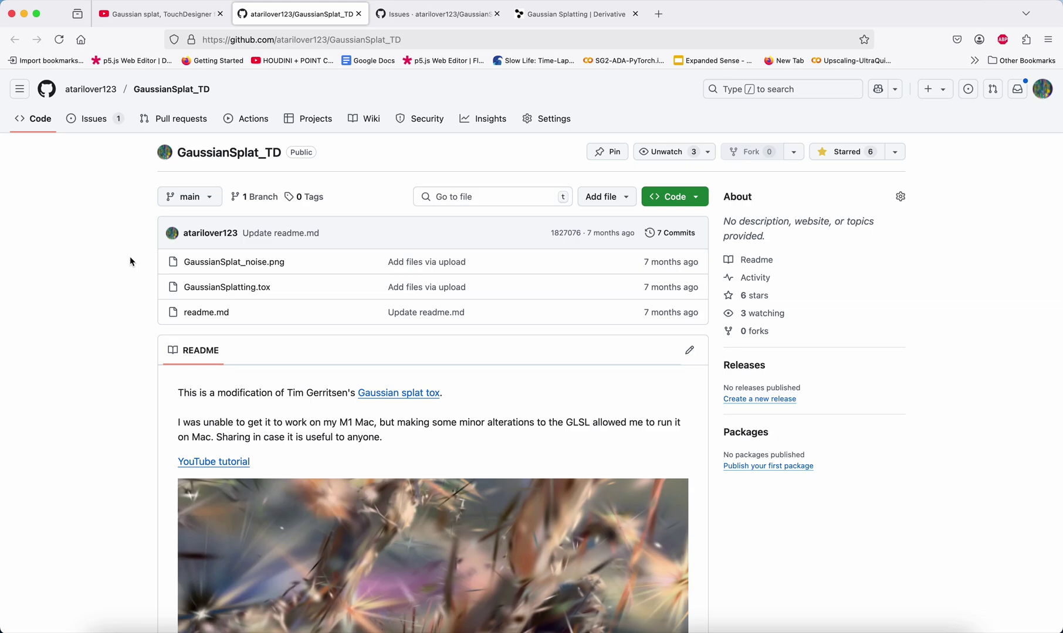
pyautogui.hotkey('ctrl', 'shift', 'Tab')
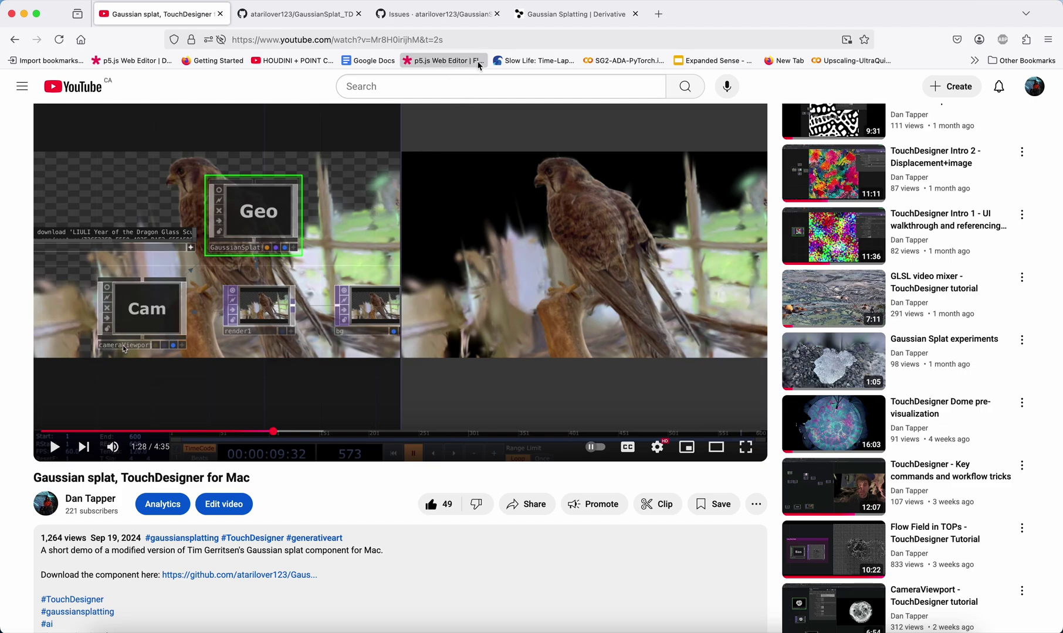
# Find the comment about vertical 720x1280 renders in the Derivative Gaussian Splatting thread
pyautogui.click(549, 19)
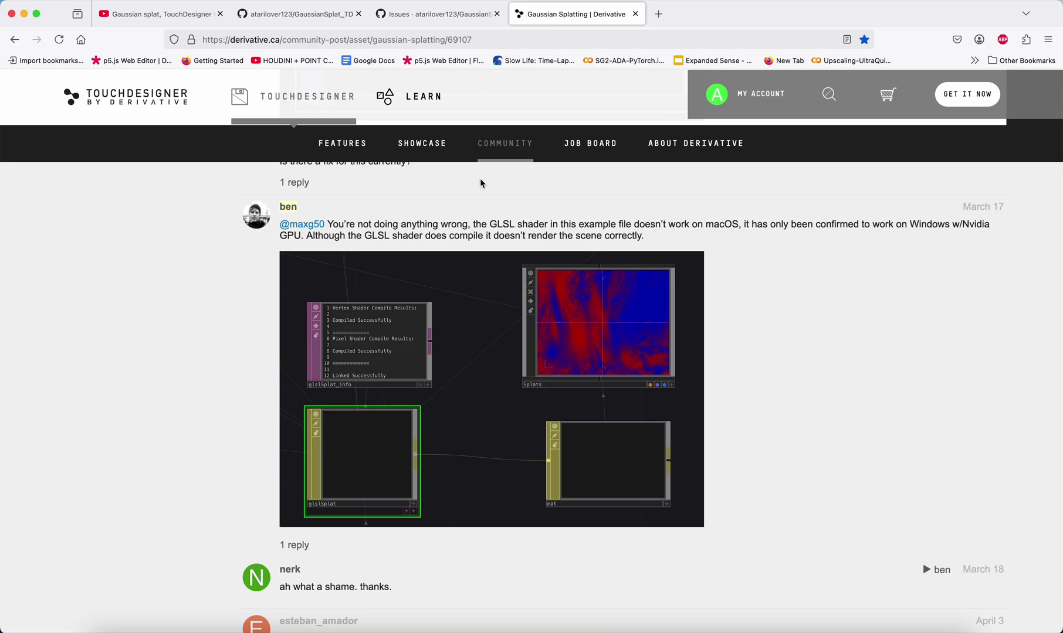
pyautogui.scroll(-6, 452, 366)
pyautogui.scroll(-2, 452, 366)
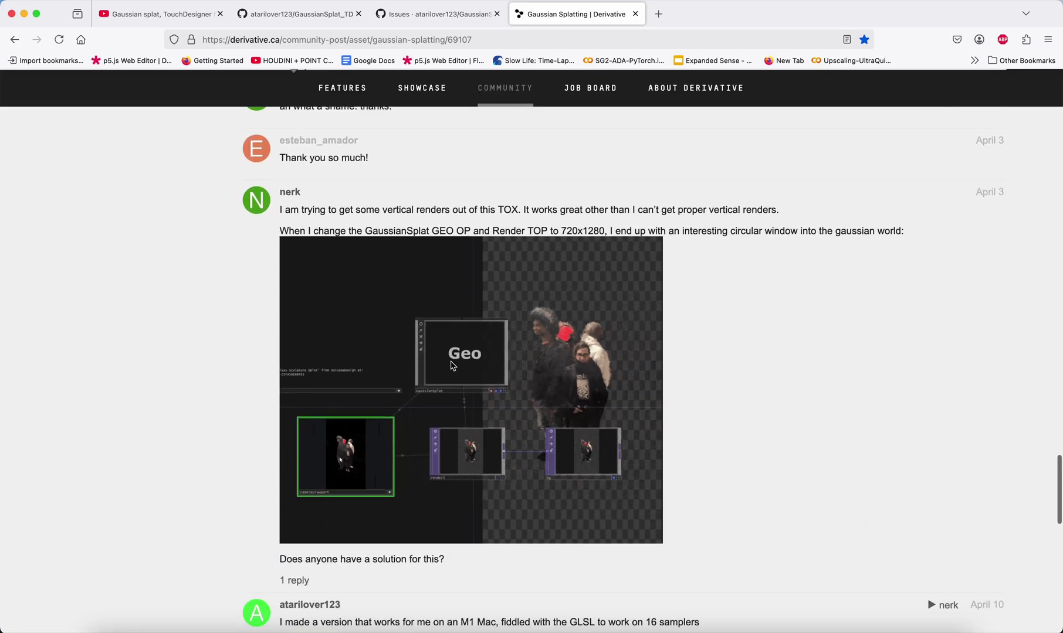
pyautogui.scroll(-1, 452, 366)
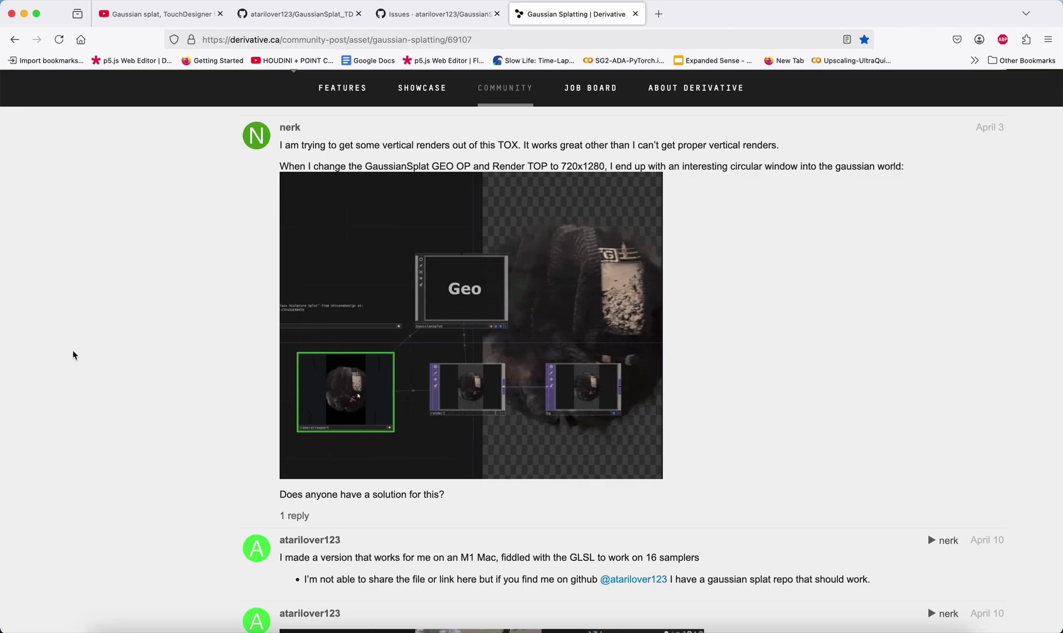
# Switch to TouchDesigner, place the GaussianSplatting_portrait component in the project1 network and hide its parameters
pyautogui.hotkey('ctrl', 'Right')
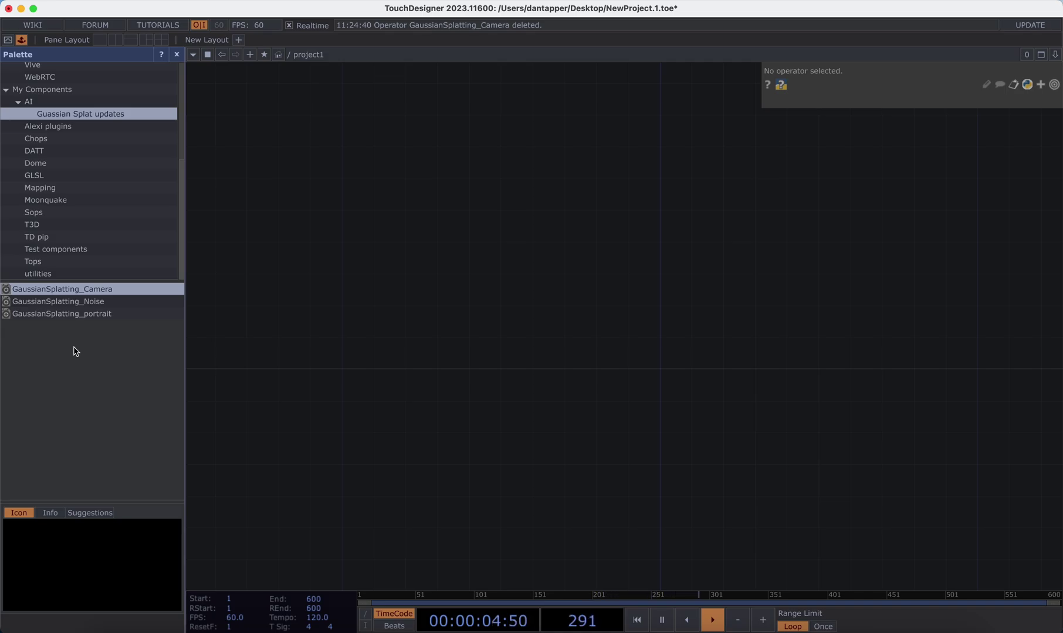
pyautogui.moveTo(68, 317); pyautogui.dragTo(191, 293)
pyautogui.moveTo(369, 204); pyautogui.dragTo(369, 204)
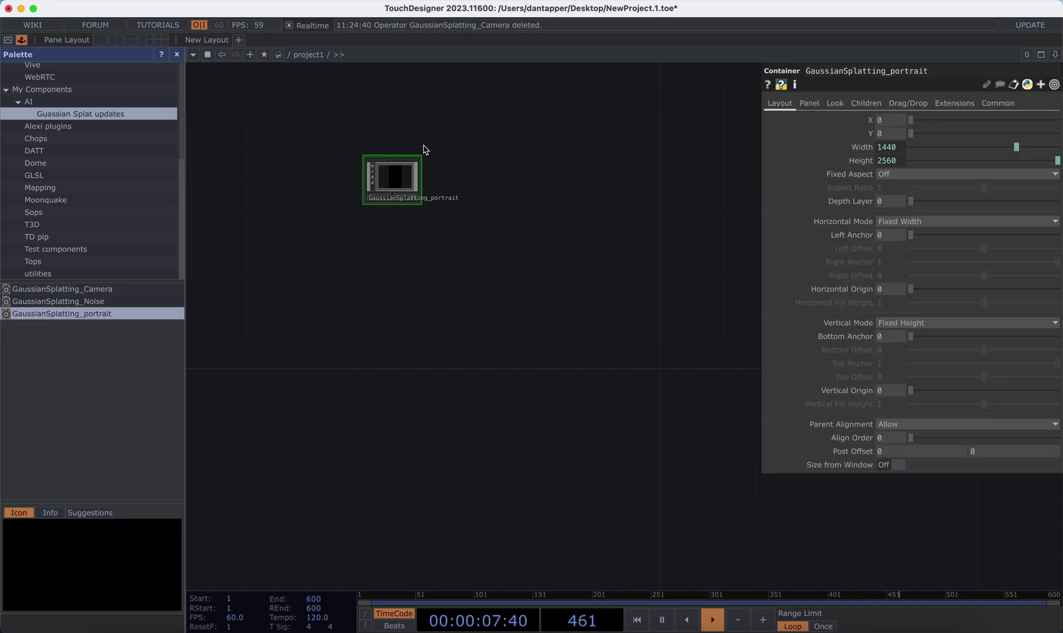
pyautogui.scroll(5, 405, 167)
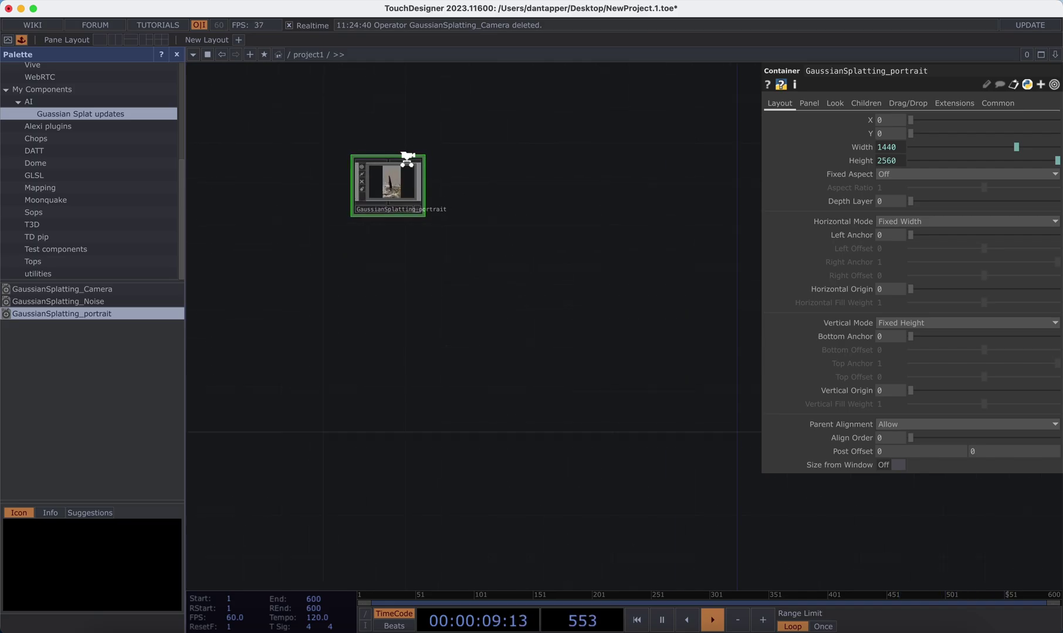
pyautogui.moveTo(399, 186); pyautogui.dragTo(411, 267)
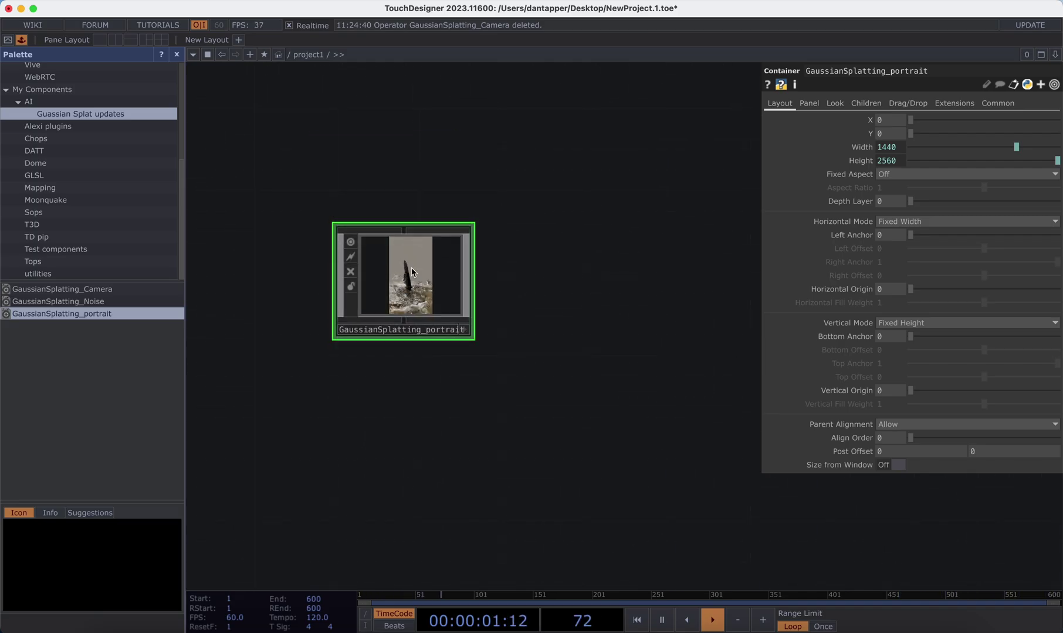
pyautogui.press('p')
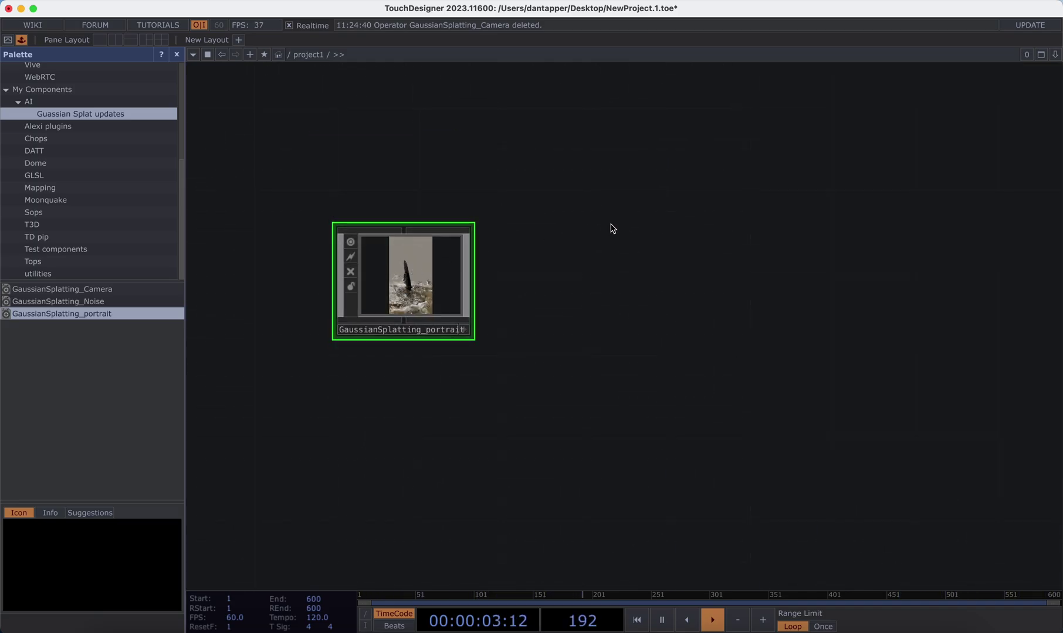
# Enter the GaussianSplatting_portrait component, show its render in a second pane beside the network and close the Palette
pyautogui.doubleClick(411, 276)
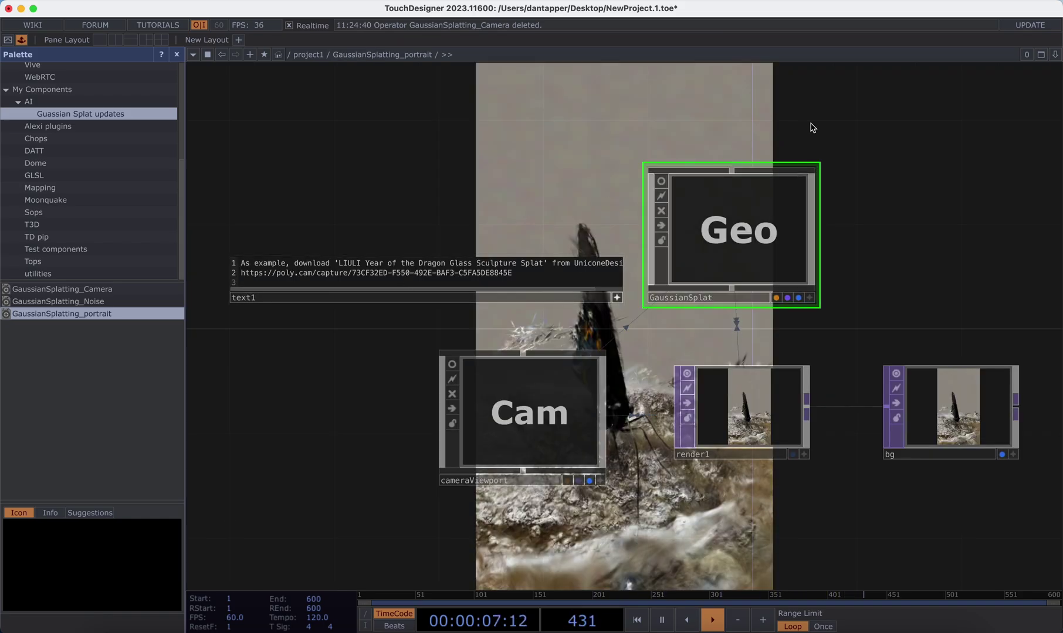
pyautogui.press('p')
pyautogui.press('p')
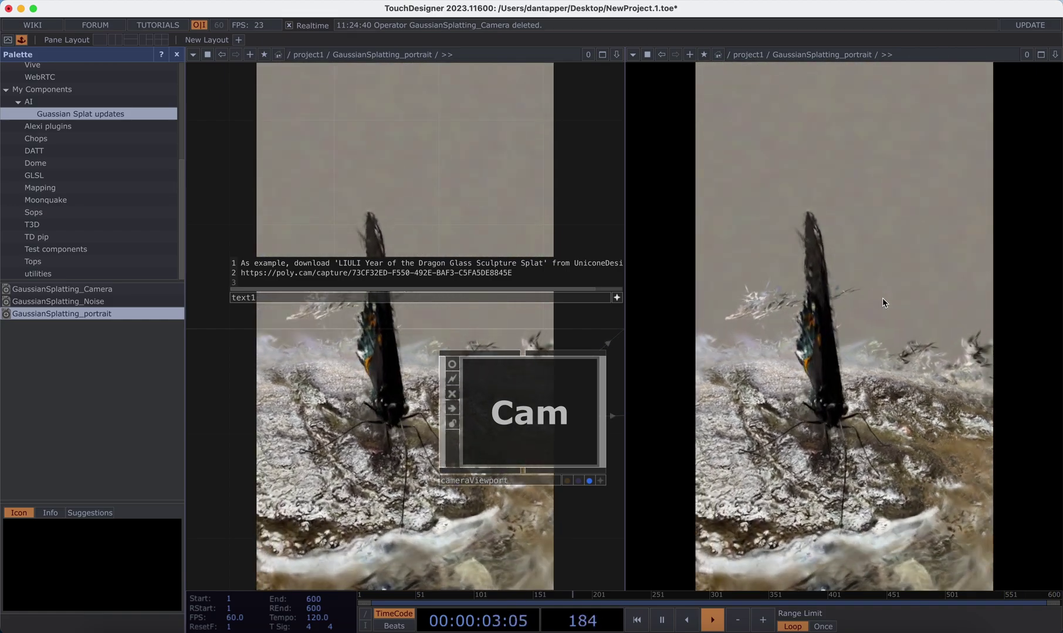
pyautogui.scroll(-4, 458, 290)
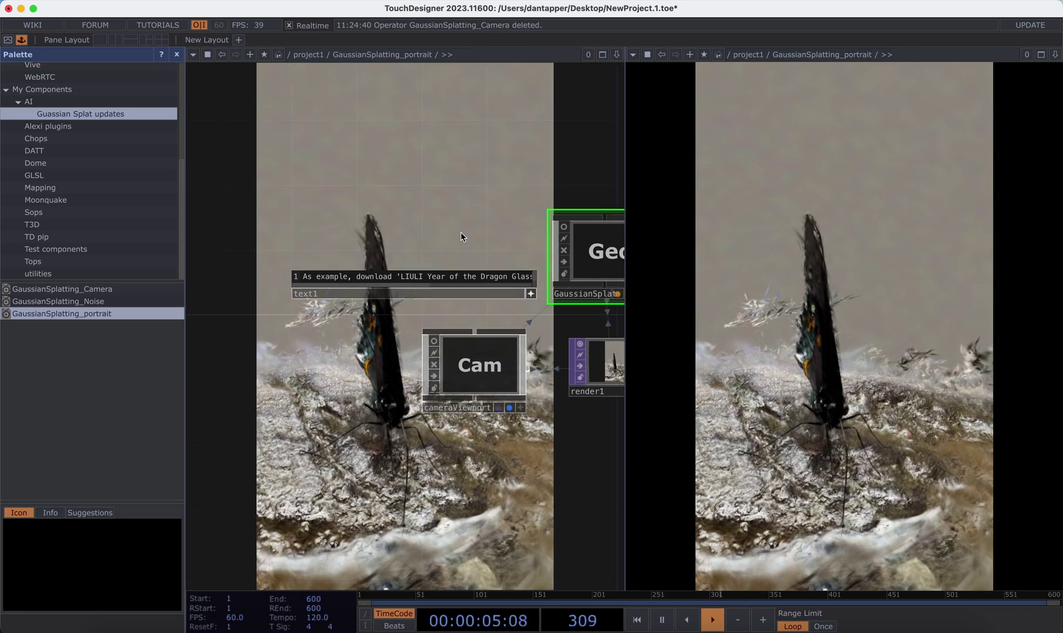
pyautogui.moveTo(463, 237); pyautogui.dragTo(360, 180)
pyautogui.moveTo(283, 126); pyautogui.dragTo(195, 103)
pyautogui.click(176, 54)
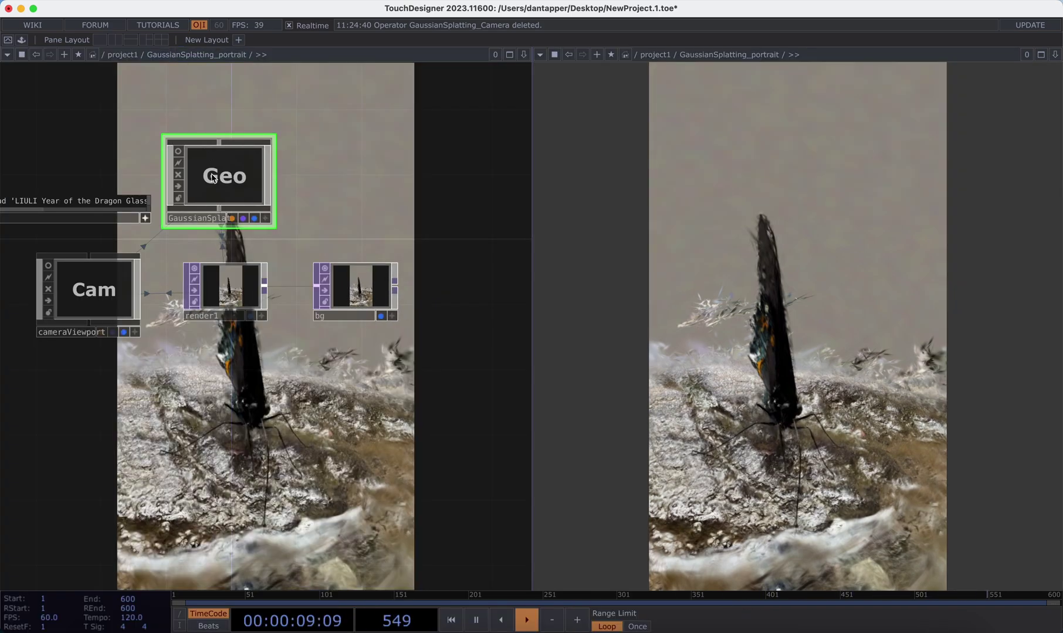
# Try a uniform scale of 1 on the cameraViewport camera and restore it to 1.3
pyautogui.click(94, 290)
pyautogui.press('p')
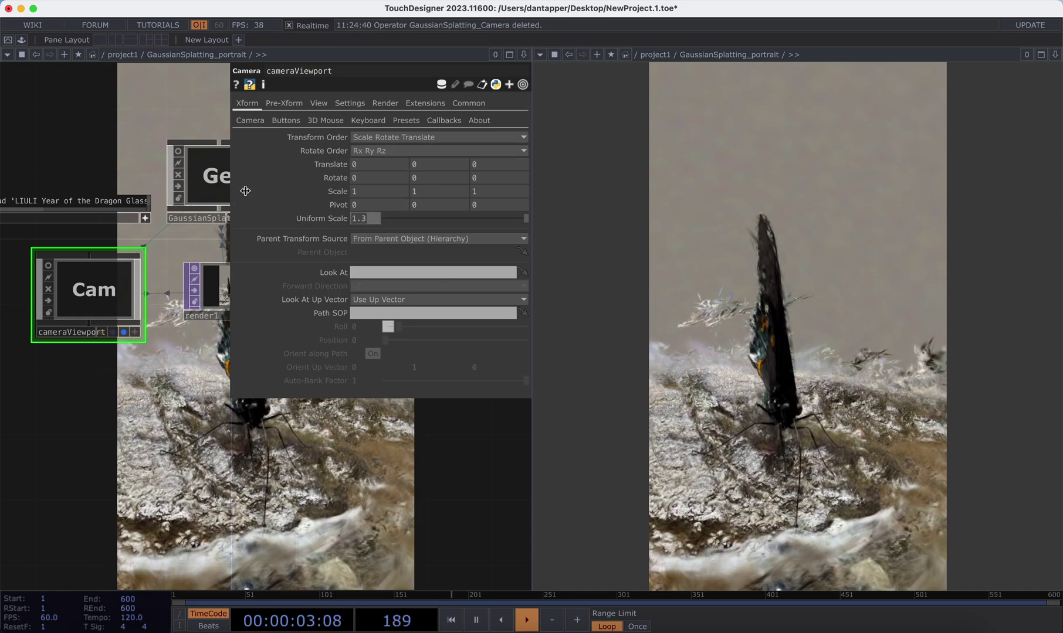
pyautogui.write('1')
pyautogui.press('Return')
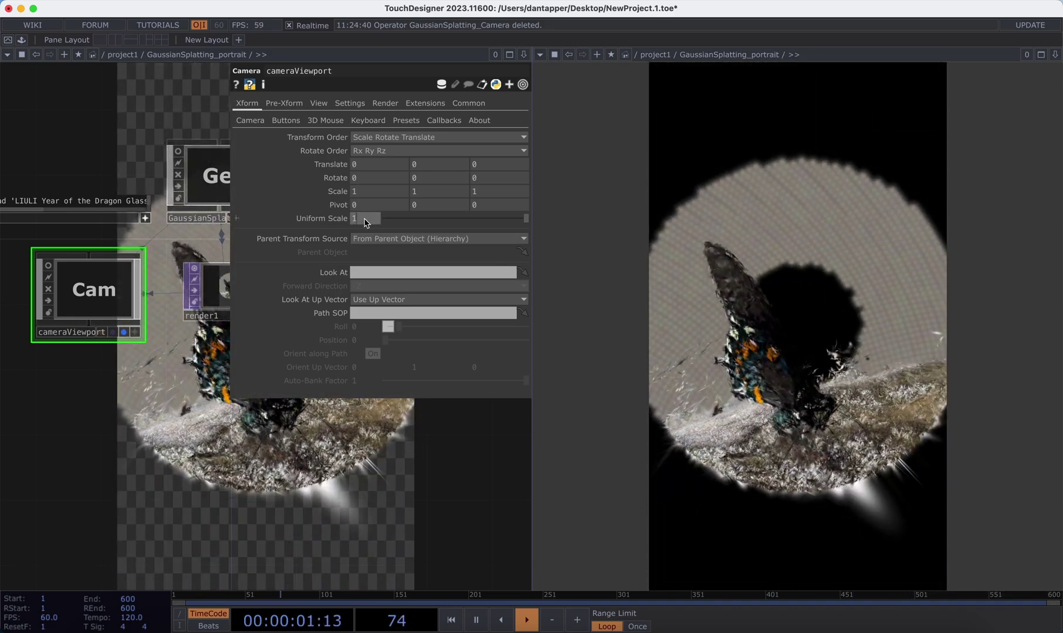
pyautogui.write('2')
pyautogui.press('Return')
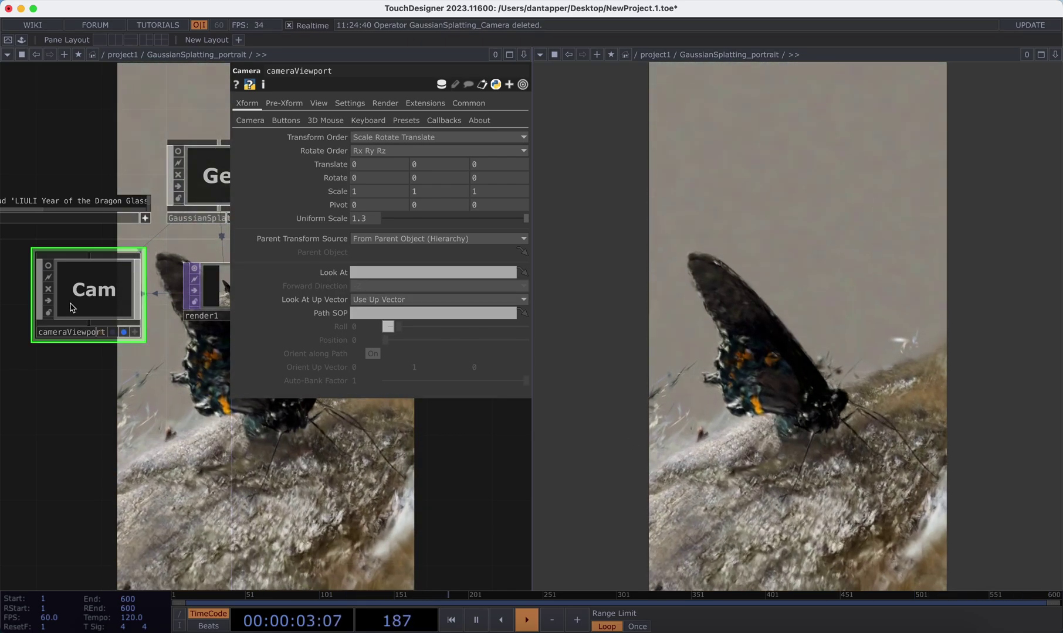
# Raise the GaussianSplat geometry's splat size to 0.988
pyautogui.click(214, 178)
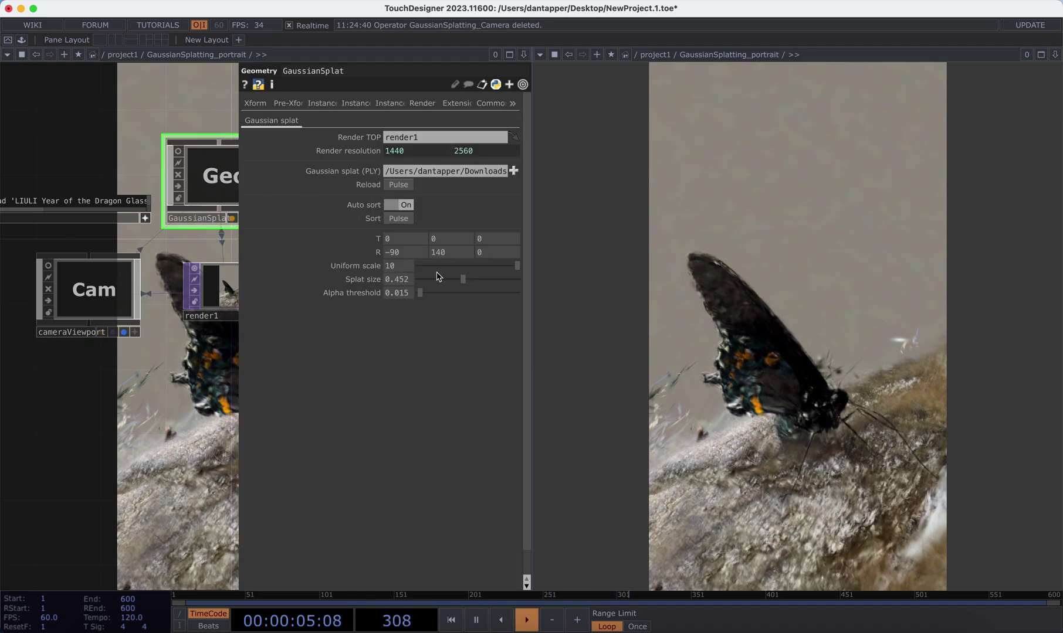
pyautogui.moveTo(463, 284); pyautogui.dragTo(502, 288)
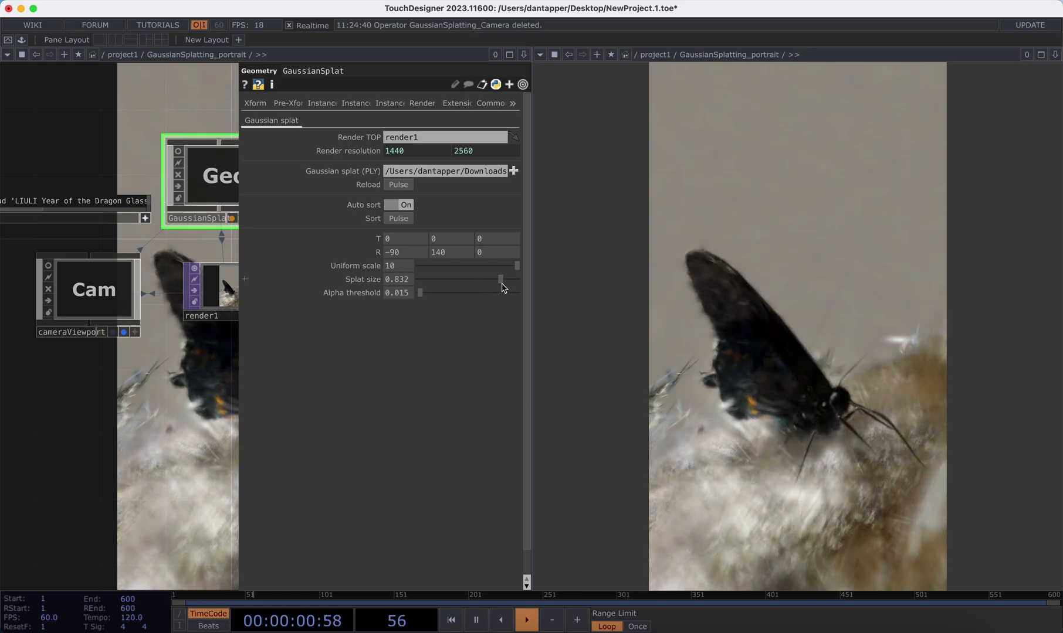
pyautogui.moveTo(503, 288); pyautogui.dragTo(518, 290)
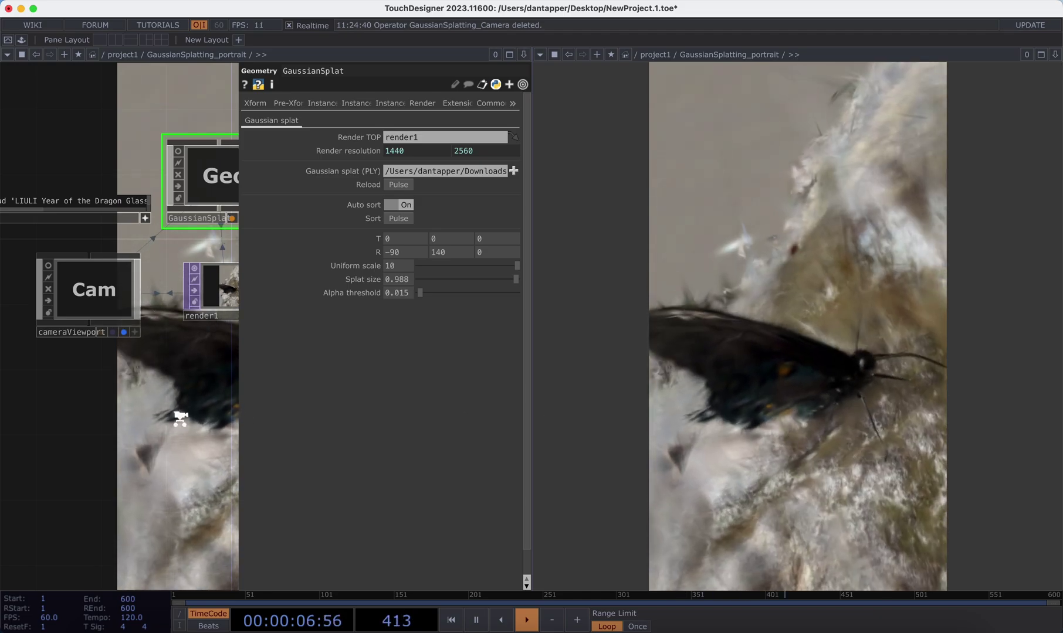
# Go up to project1 and set the GaussianSplatting_portrait container's width to 1280
pyautogui.scroll(-5, 179, 418)
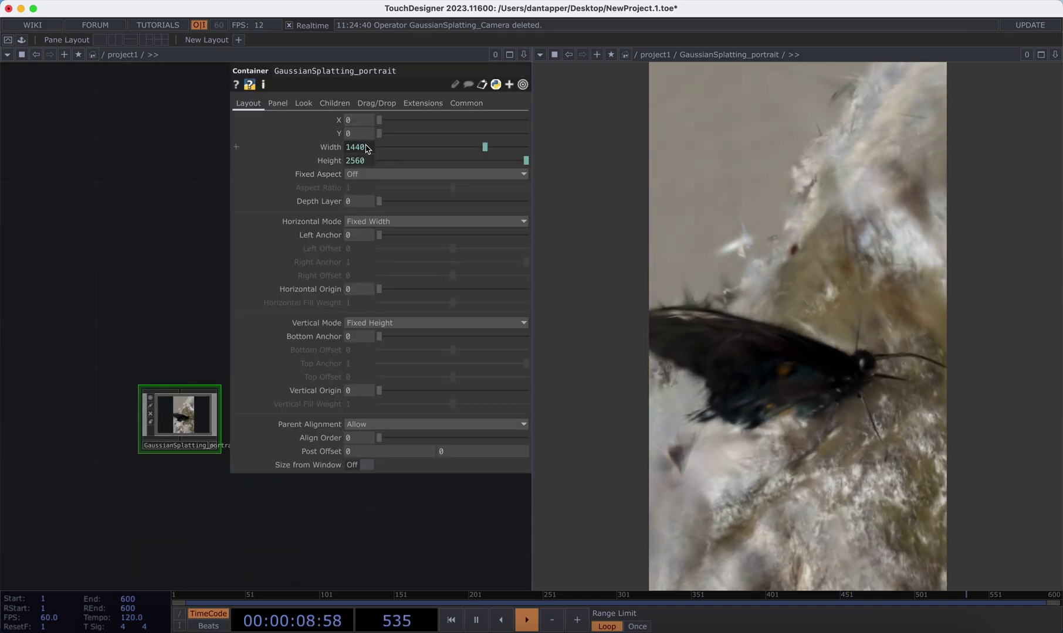
pyautogui.click(293, 149)
pyautogui.click(337, 162)
pyautogui.hotkey('ctrl', 'a')
pyautogui.write('1')
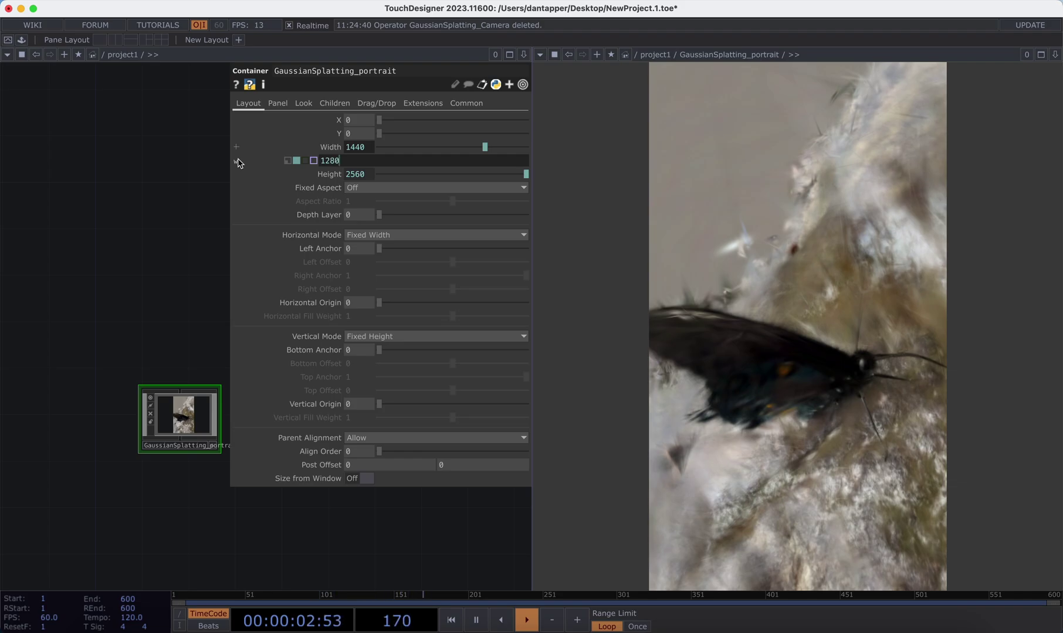
pyautogui.write('280')
# Replace the GaussianSplatting_portrait container's height expression with 1080
pyautogui.click(427, 175)
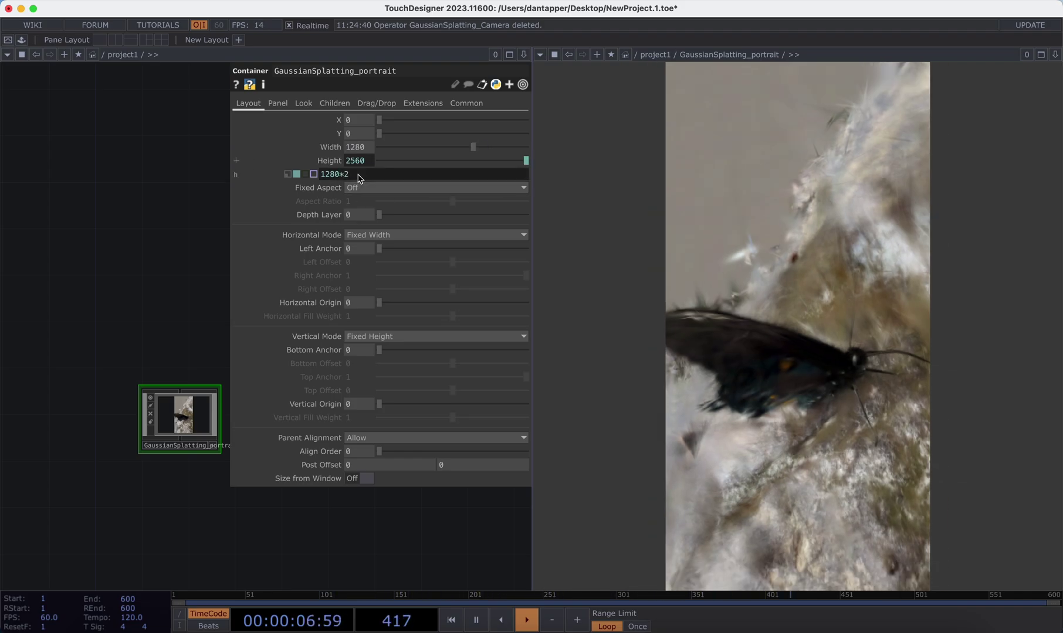
pyautogui.press('BackSpace')
pyautogui.hotkey('ctrl', 'a')
pyautogui.write('10')
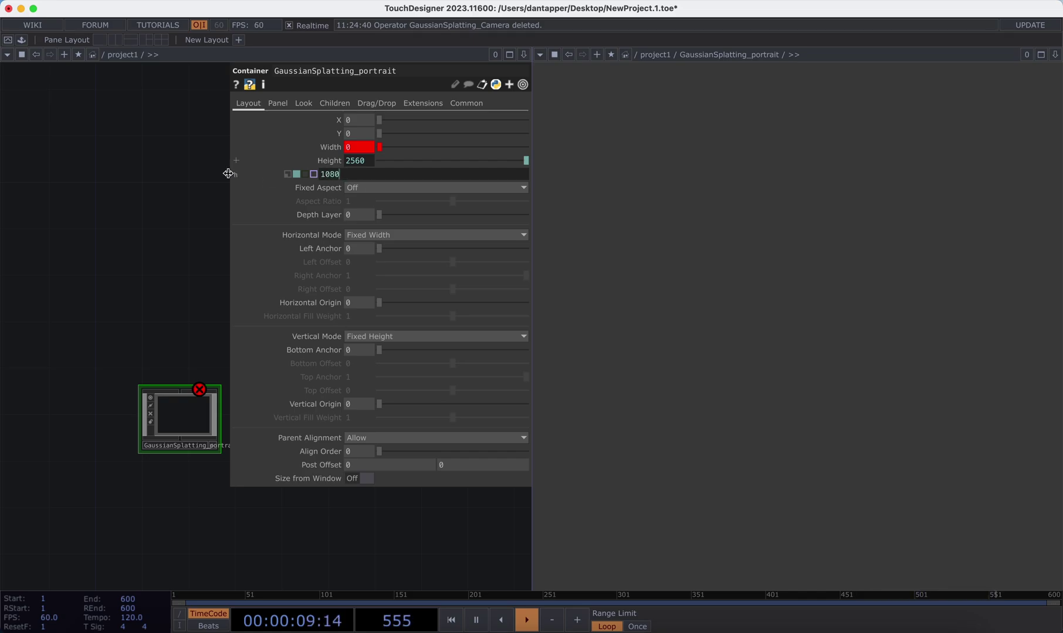
pyautogui.write('80')
pyautogui.press('Return')
# Clear the invalid width entry of the GaussianSplatting_portrait container and restore the width to 1280
pyautogui.click(372, 152)
pyautogui.press('BackSpace')
pyautogui.press('BackSpace')
pyautogui.press('BackSpace')
pyautogui.press('BackSpace')
pyautogui.press('BackSpace')
pyautogui.press('Return')
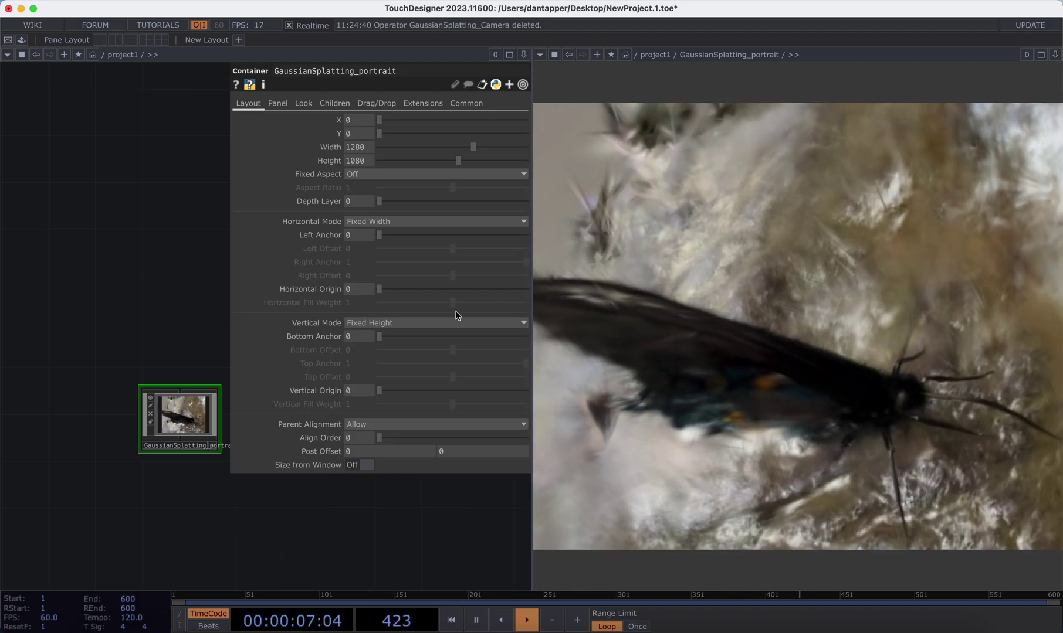
# Reduce the GaussianSplat geometry's splat size to 0.47 inside the component and return to the project1 level
pyautogui.doubleClick(177, 410)
pyautogui.moveTo(509, 284); pyautogui.dragTo(465, 280)
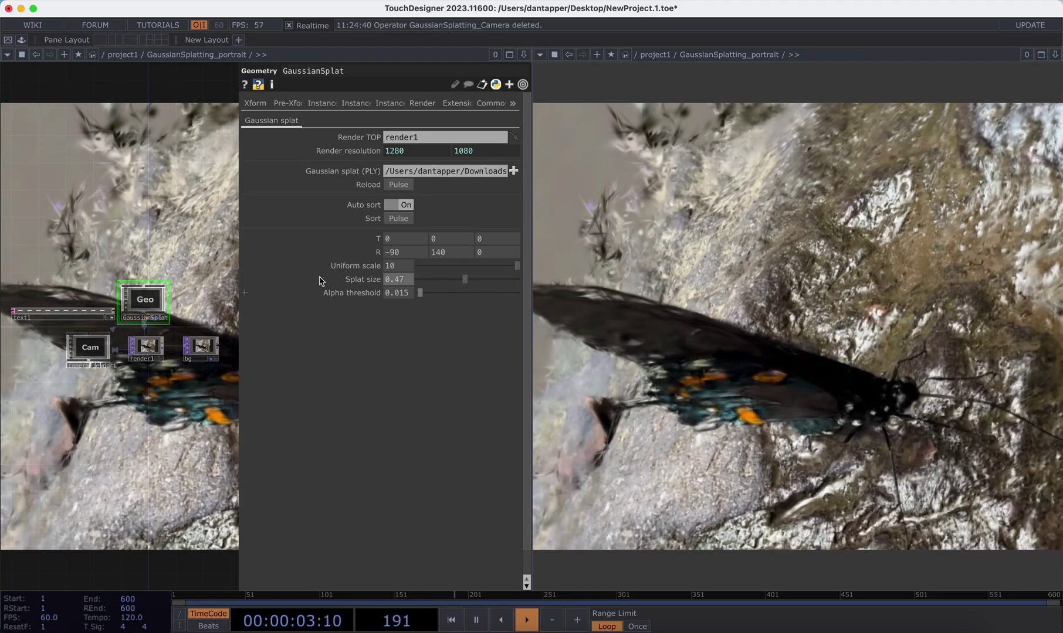
pyautogui.press('u')
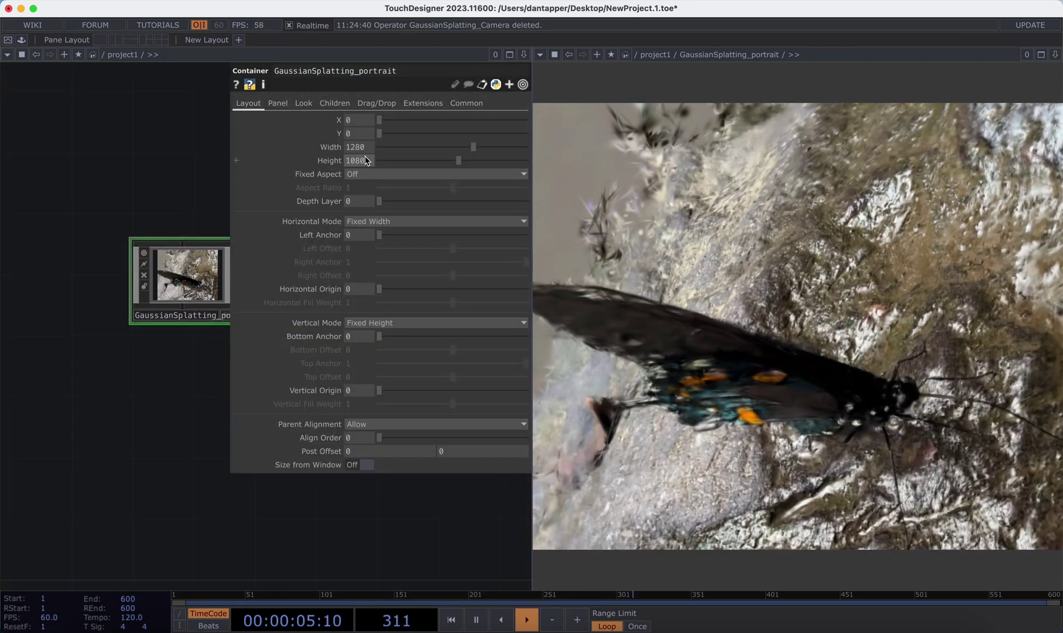
# Resize the GaussianSplatting_portrait container to a width of 770 and a height of 1172
pyautogui.moveTo(474, 148)
pyautogui.mouseDown()
pyautogui.moveTo(454, 155)
pyautogui.moveTo(458, 163)
pyautogui.moveTo(417, 161)
pyautogui.moveTo(483, 163)
pyautogui.moveTo(437, 162)
pyautogui.moveTo(465, 162)
pyautogui.mouseUp()
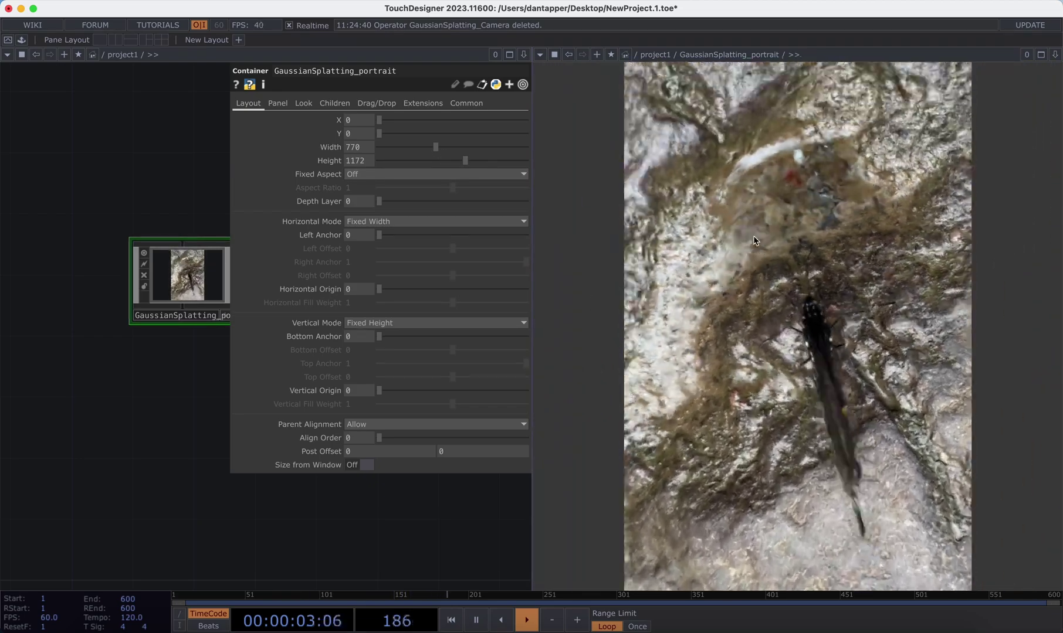
# Enter the GaussianSplatting_portrait component, try a uniform scale of 1 on the cameraViewport camera, and restore it to 1.3
pyautogui.doubleClick(188, 274)
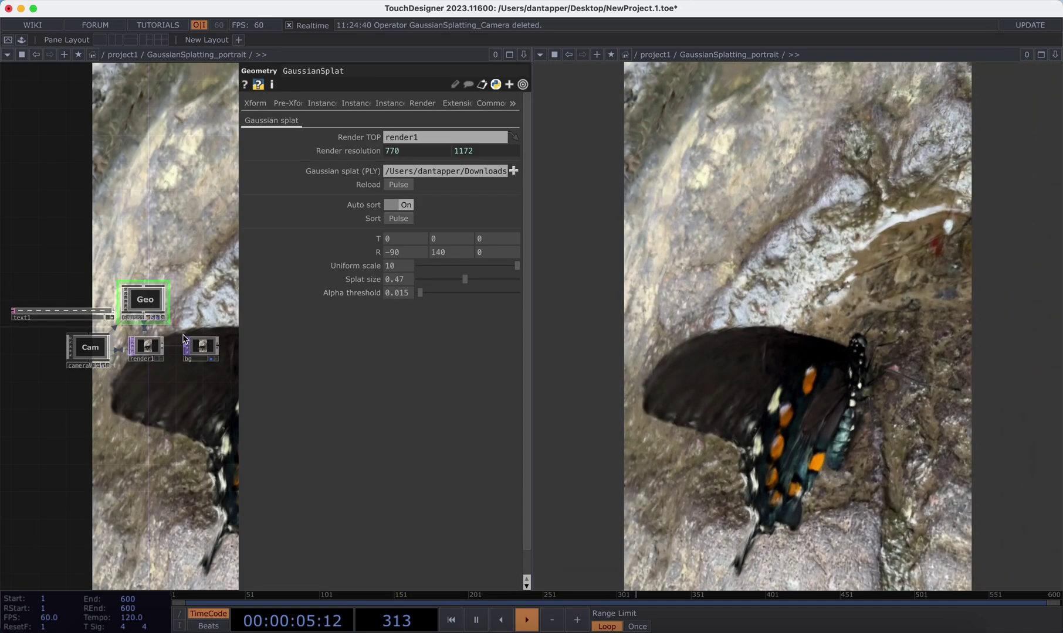
pyautogui.click(88, 347)
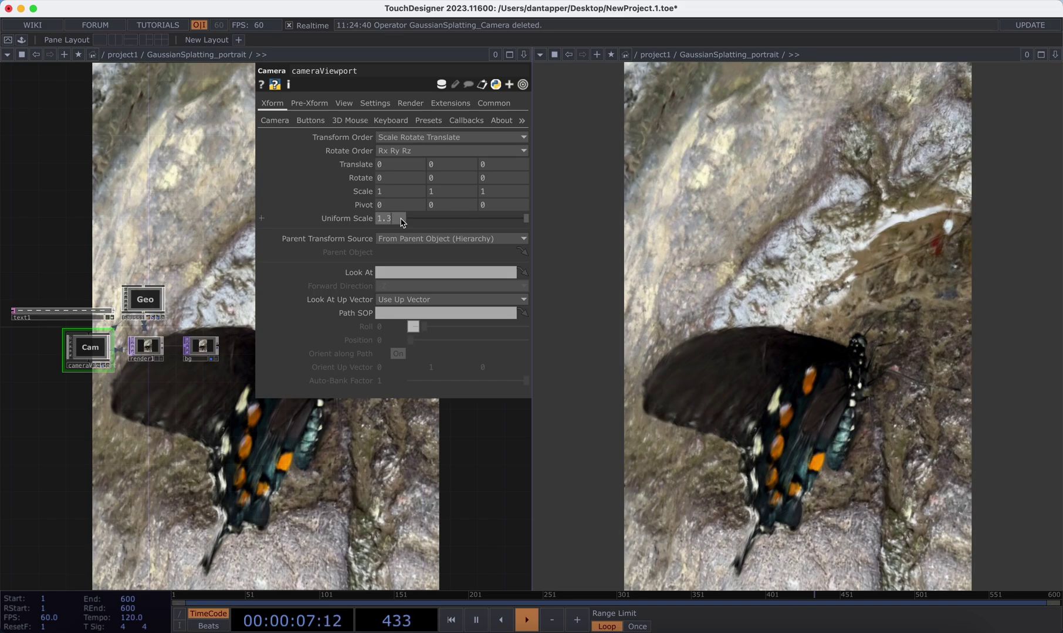
pyautogui.moveTo(401, 220); pyautogui.dragTo(403, 221)
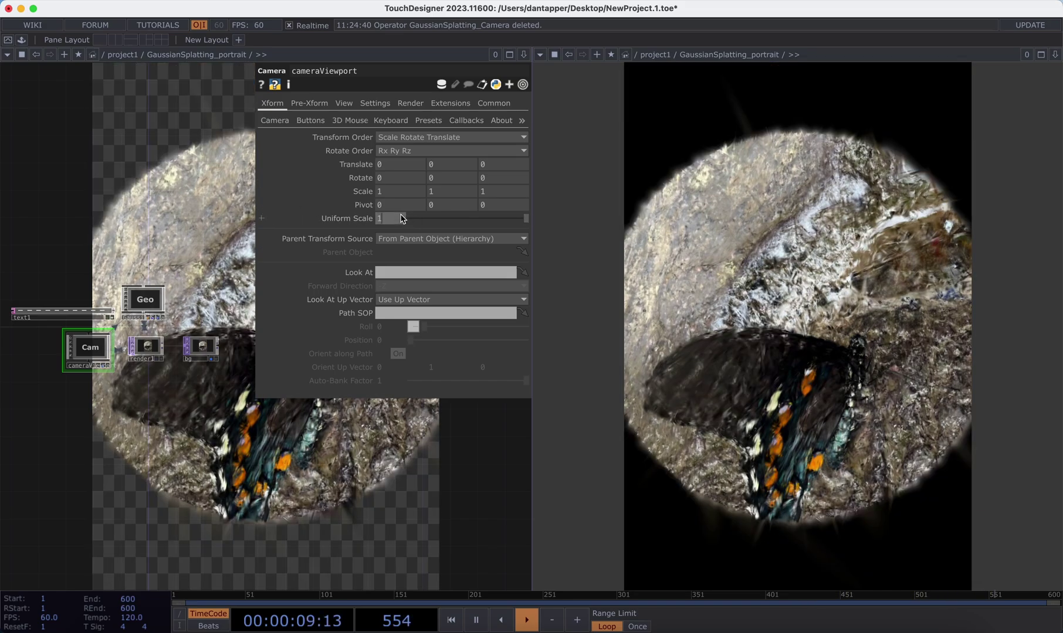
pyautogui.write('1.3')
pyautogui.press('Return')
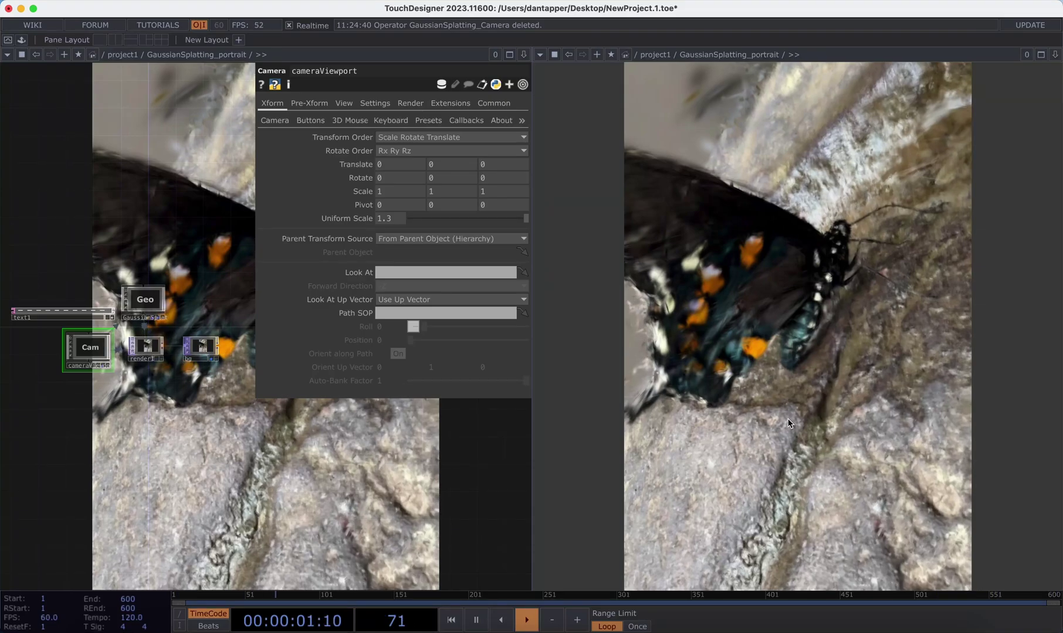
# Adjust the GaussianSplat geometry's splat size to 0.501 and return to the project1 level
pyautogui.click(135, 302)
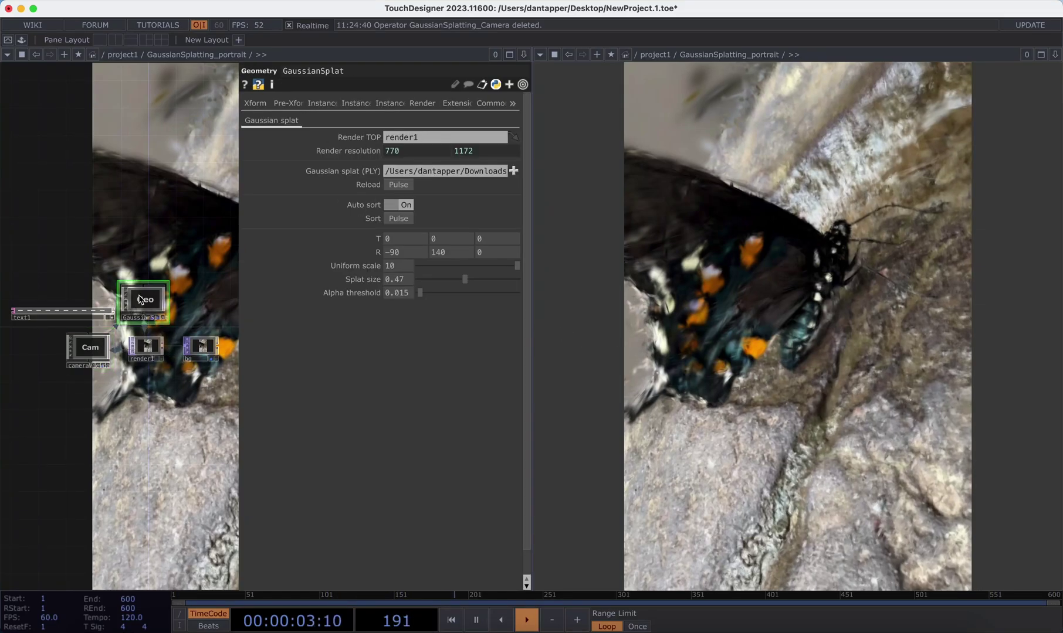
pyautogui.moveTo(464, 281); pyautogui.dragTo(458, 281)
pyautogui.moveTo(460, 285); pyautogui.dragTo(467, 282)
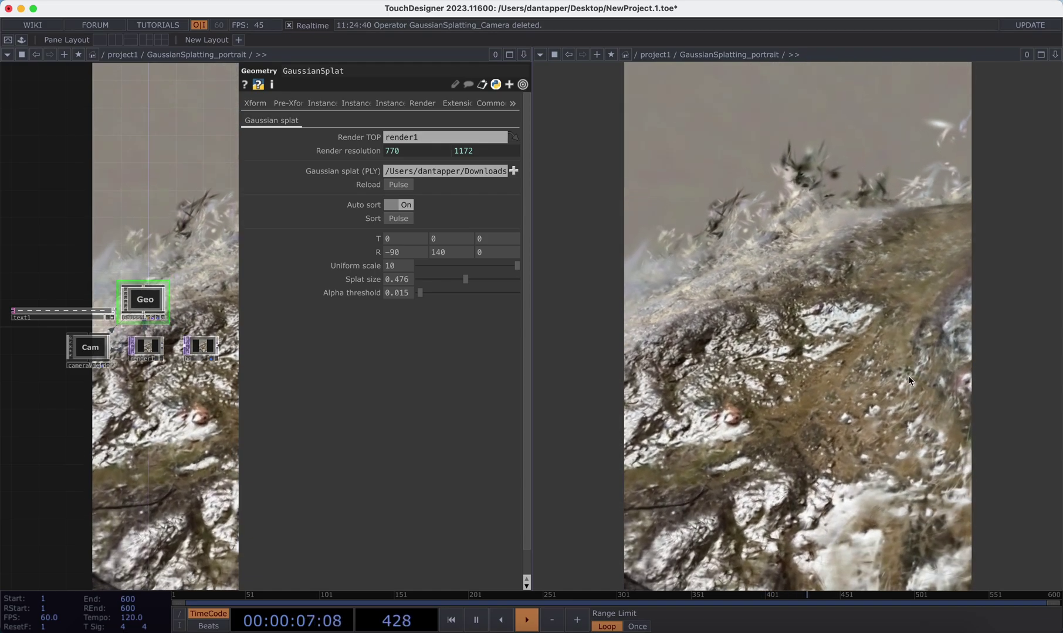
pyautogui.moveTo(465, 279); pyautogui.dragTo(467, 280)
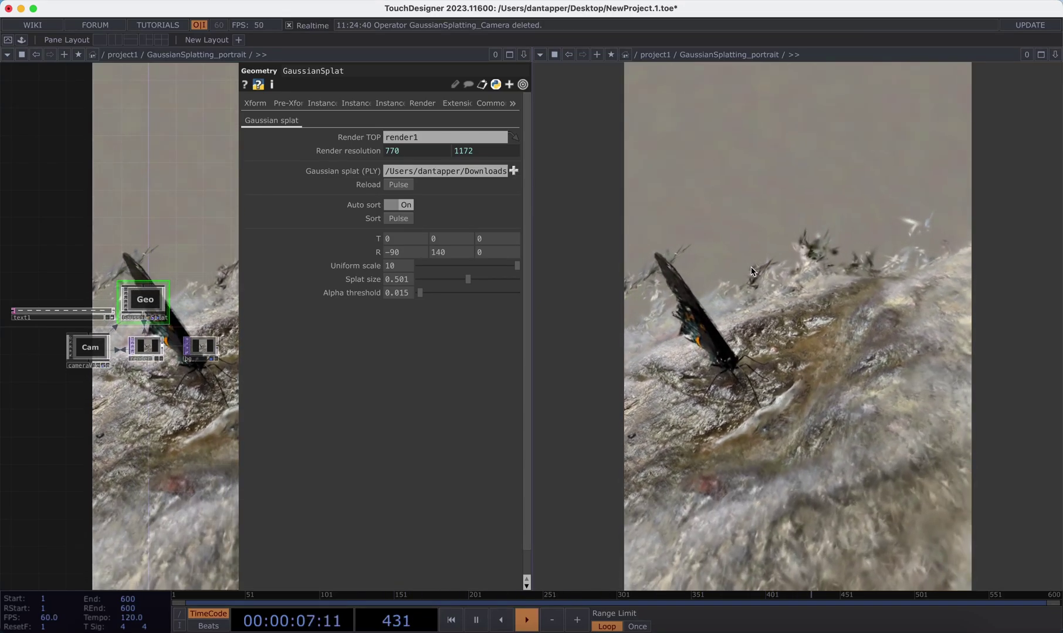
pyautogui.scroll(-5, 217, 272)
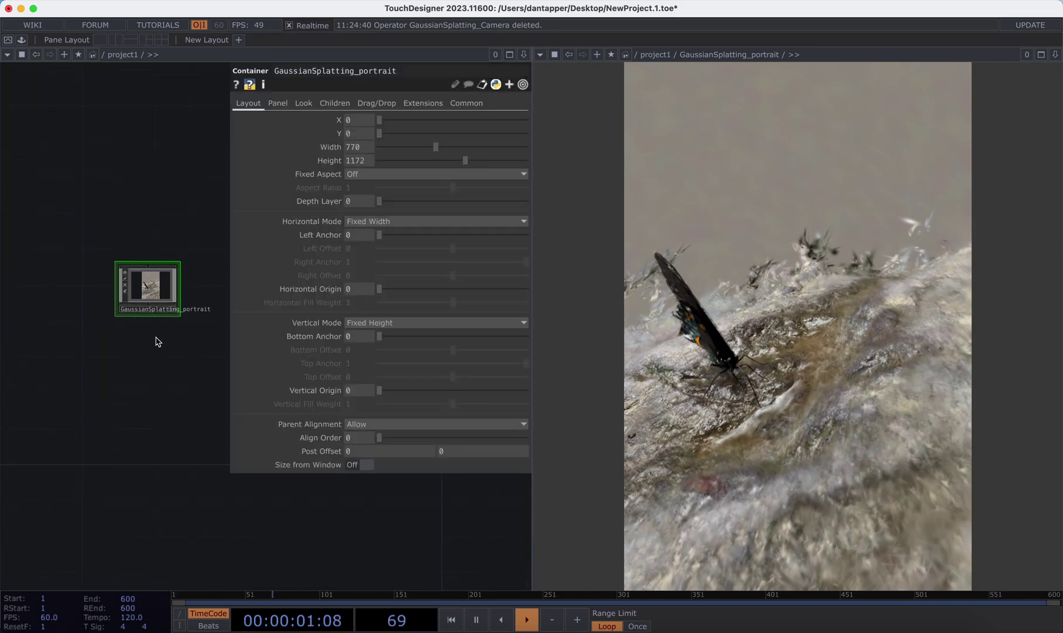
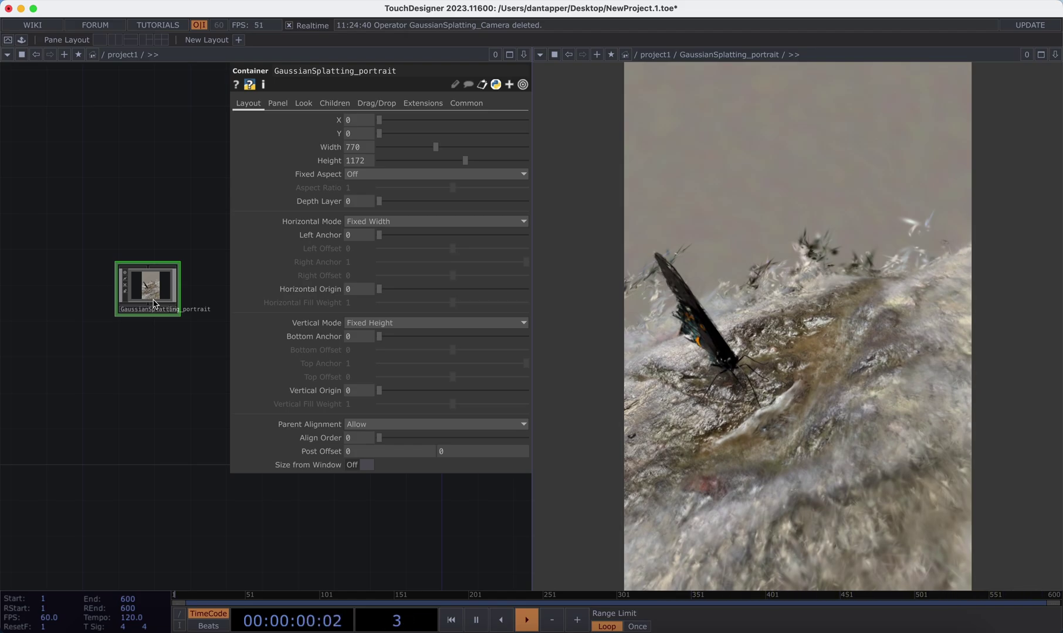
# Replace the GaussianSplatting_portrait container in project1 with the GaussianSplatting_Camera component from the Guassian Splat updates palette folder
pyautogui.press('Delete')
pyautogui.scroll(-1, 114, 294)
pyautogui.click(21, 39)
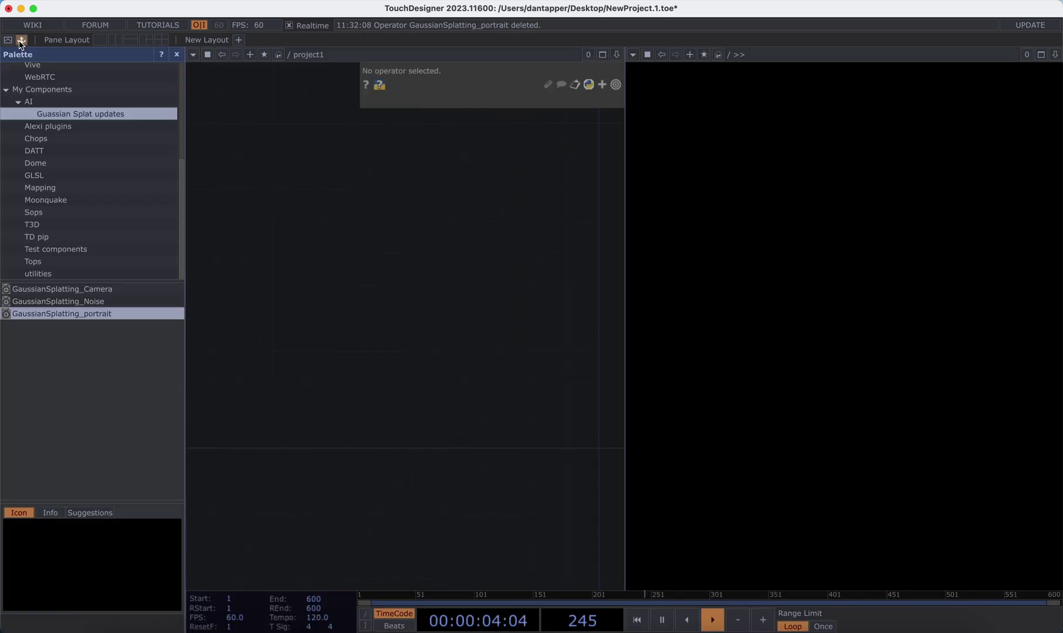
pyautogui.moveTo(135, 288); pyautogui.dragTo(342, 252)
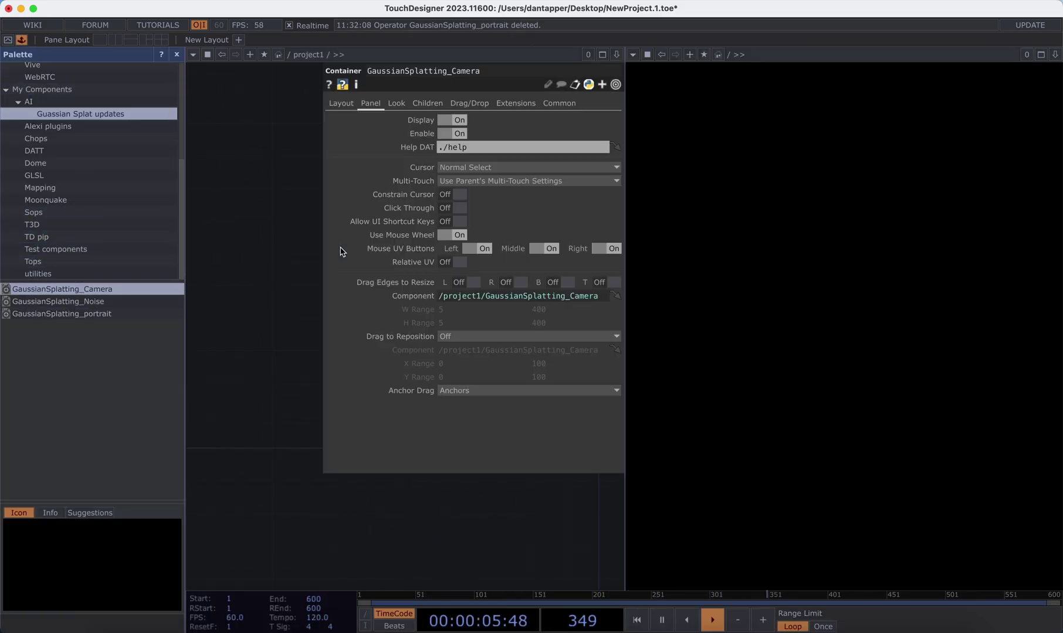
pyautogui.click(288, 222)
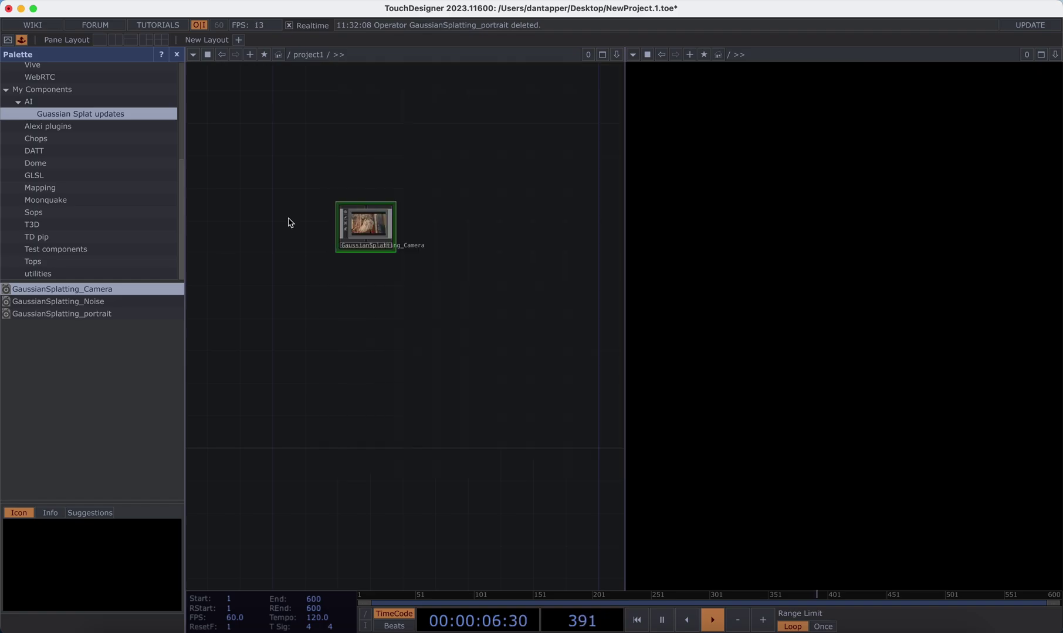
pyautogui.click(176, 55)
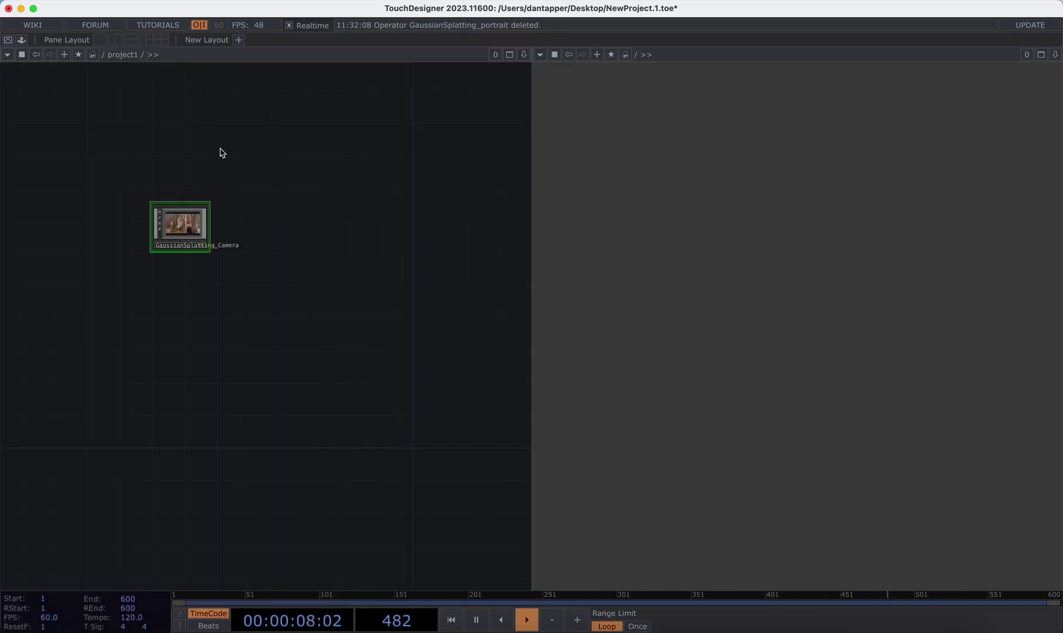
# Enter the GaussianSplatting_Camera component and examine the camera_positions table with its lfo1 and count1 operators
pyautogui.doubleClick(198, 219)
pyautogui.scroll(5, 268, 237)
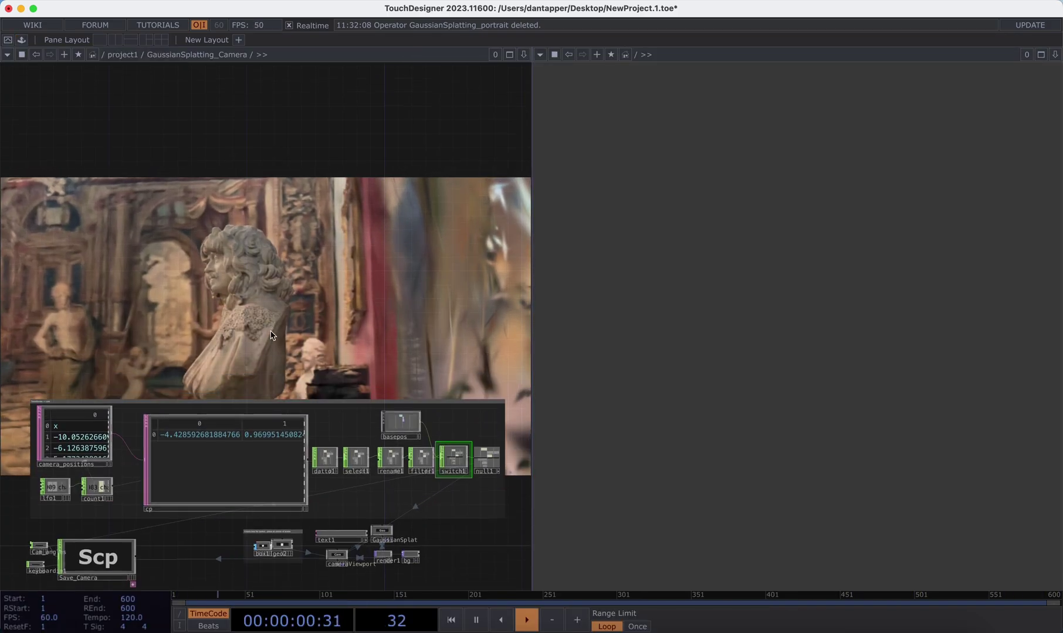
pyautogui.scroll(-3, 271, 336)
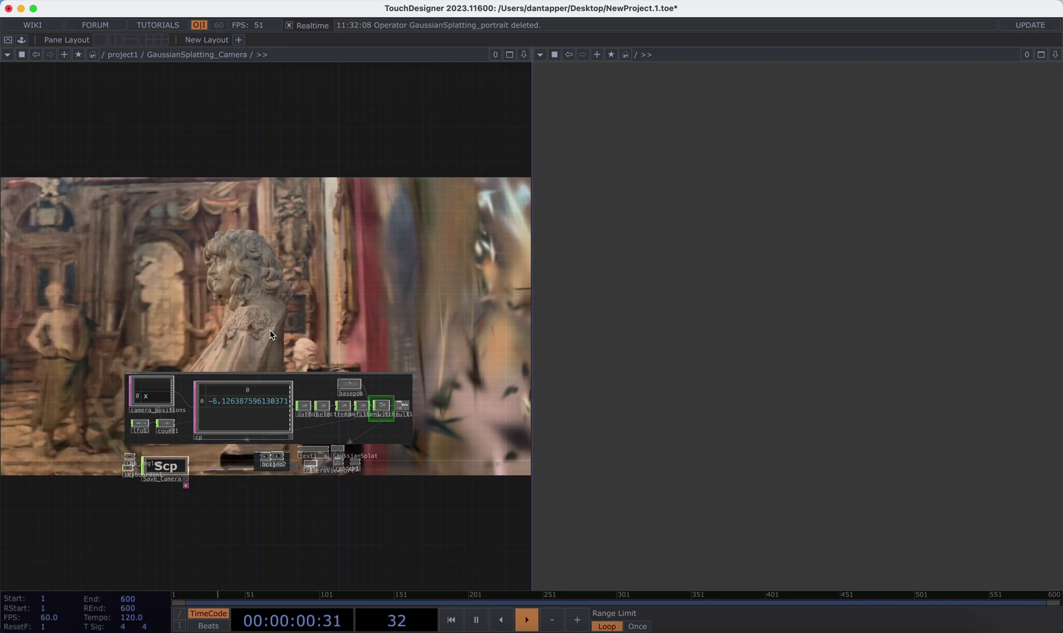
pyautogui.scroll(5, 144, 300)
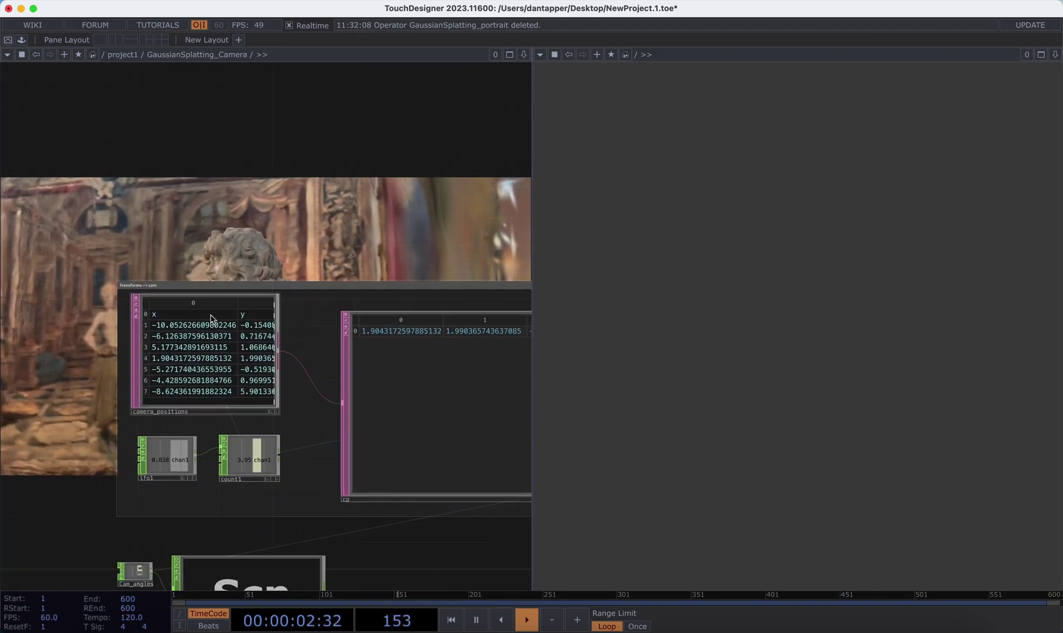
pyautogui.scroll(2, 210, 319)
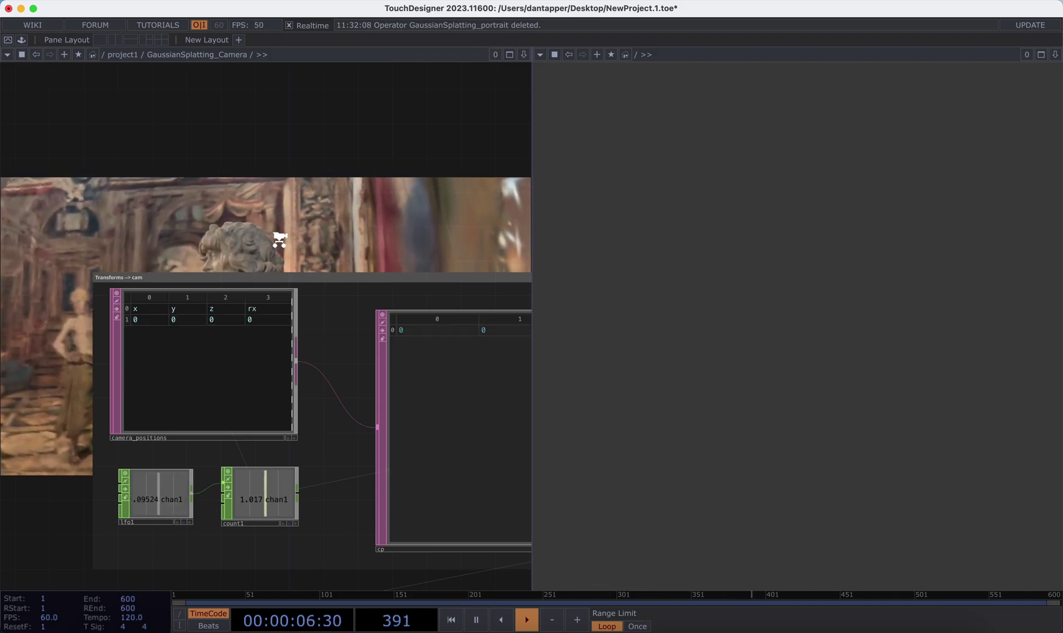
pyautogui.scroll(-3, 280, 239)
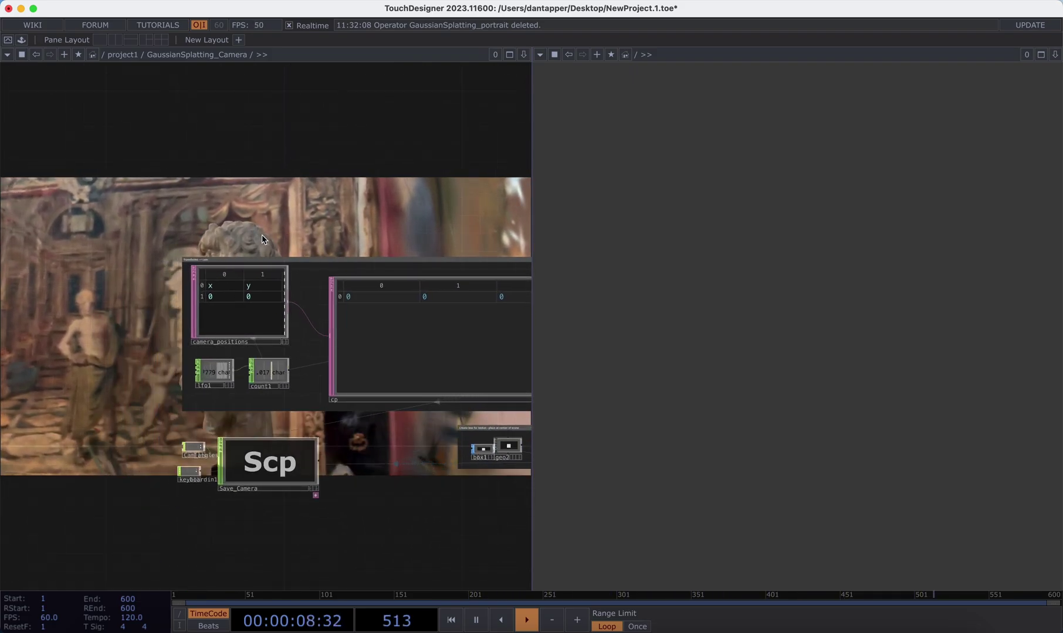
# Examine the camera transform network from Save_Camera and the cp table through basepos and switch1, and return to project1
pyautogui.hscroll(5, 140, 396)
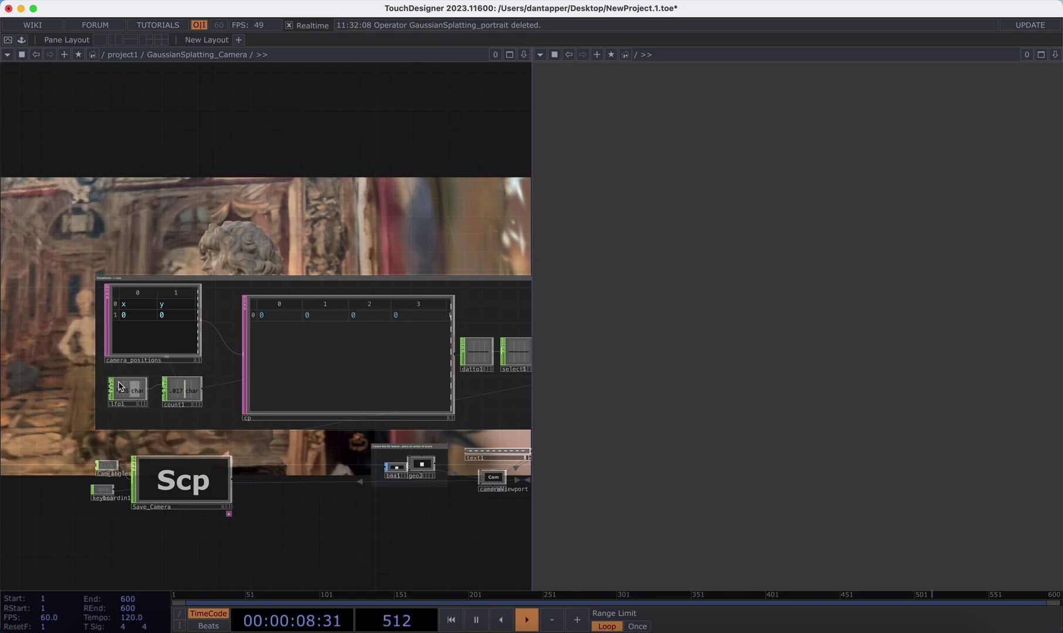
pyautogui.scroll(4, 164, 394)
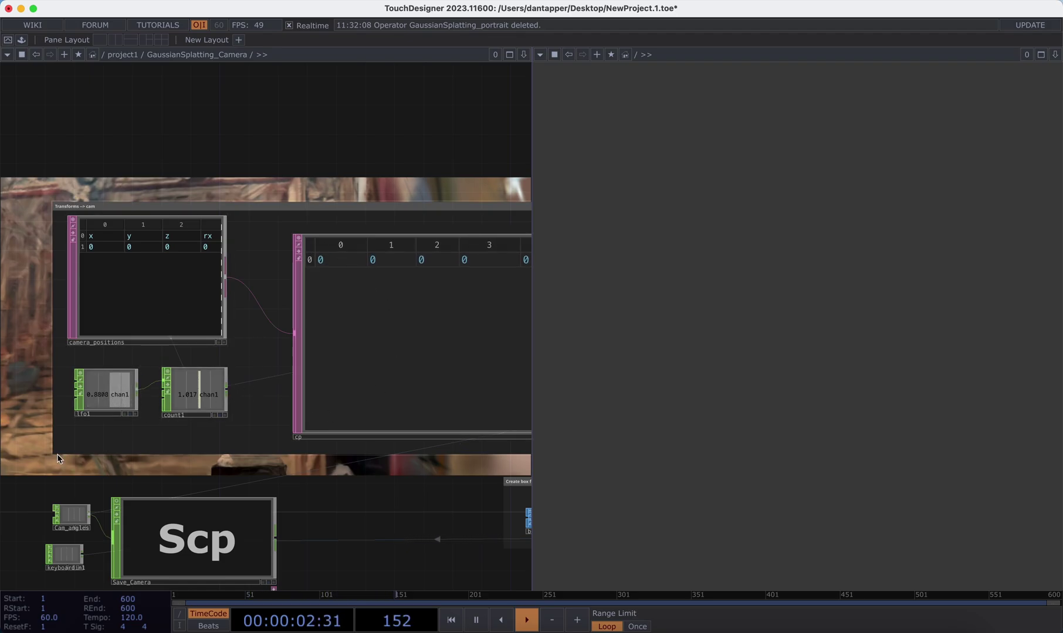
pyautogui.scroll(-2, 273, 147)
pyautogui.hscroll(10, 244, 218)
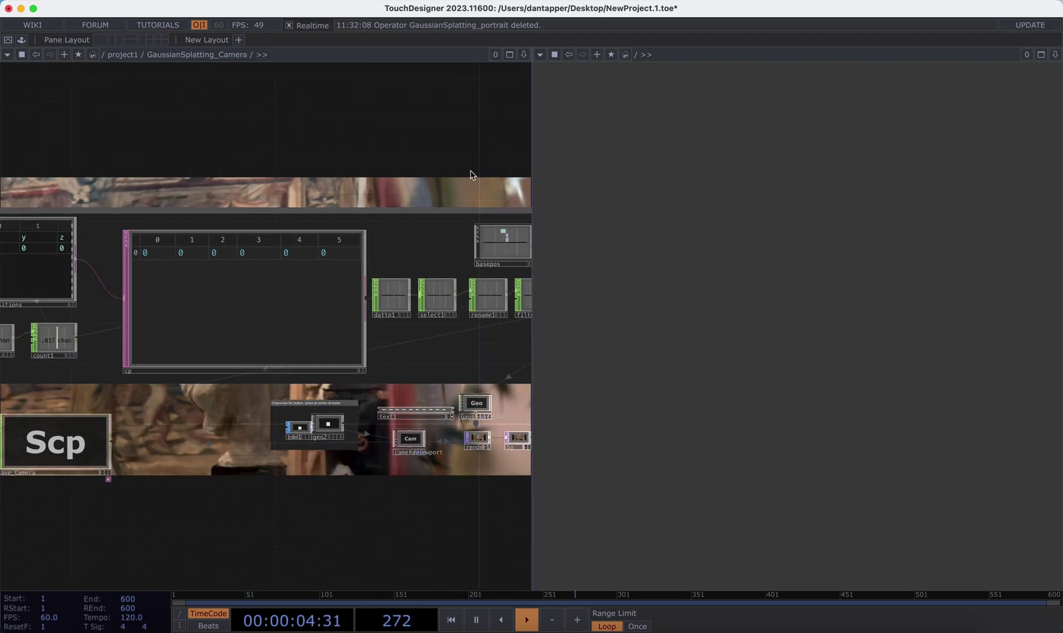
pyautogui.scroll(5, 275, 302)
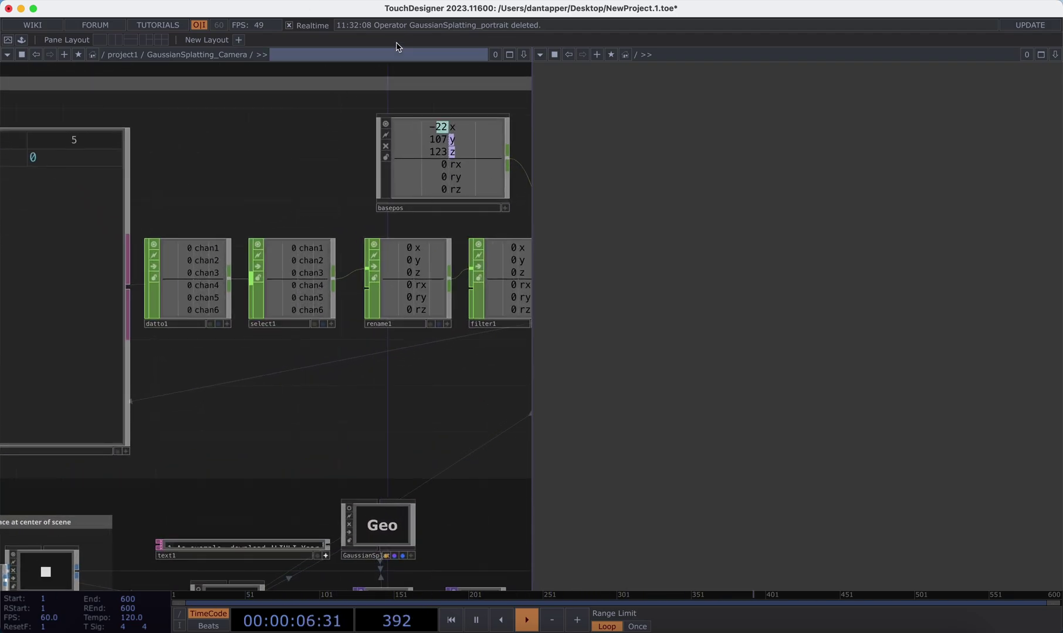
pyautogui.scroll(-2, 352, 176)
pyautogui.hscroll(8, 299, 229)
pyautogui.click(299, 228)
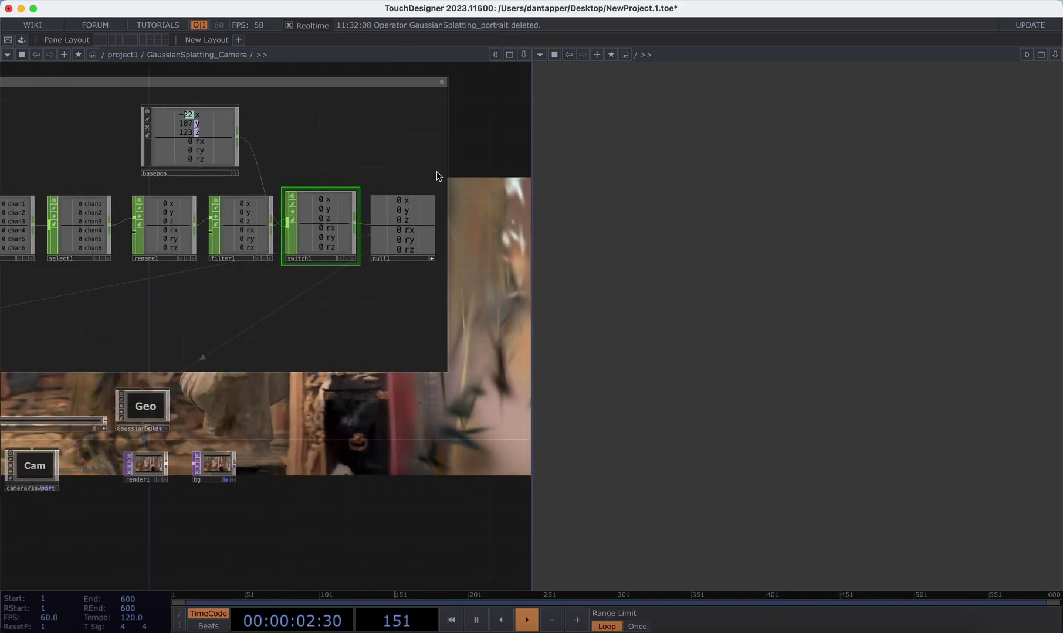
pyautogui.scroll(-5, 498, 290)
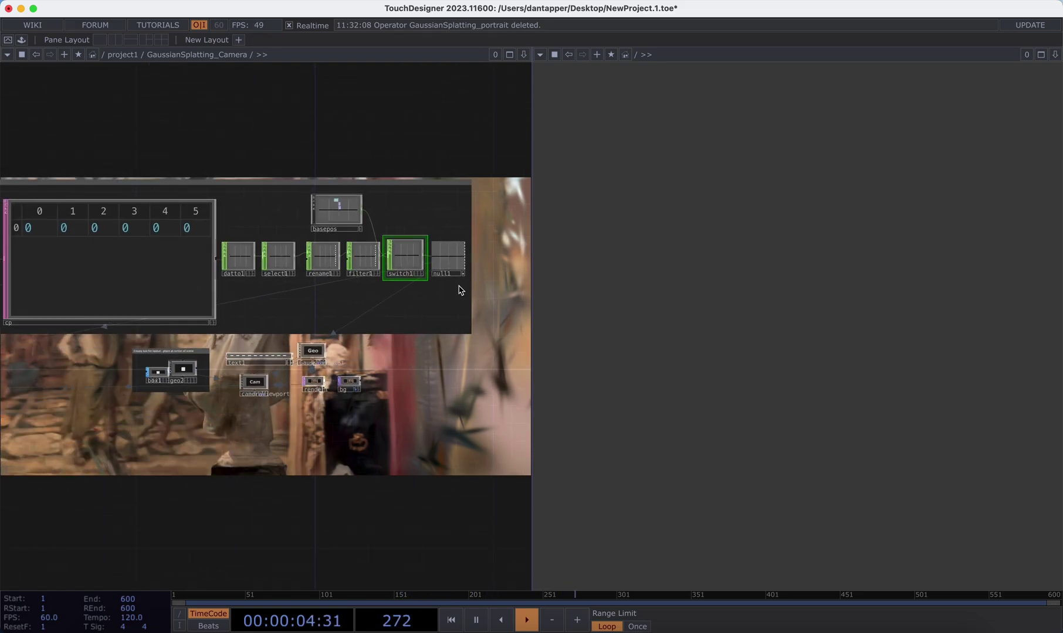
pyautogui.scroll(-3, 402, 421)
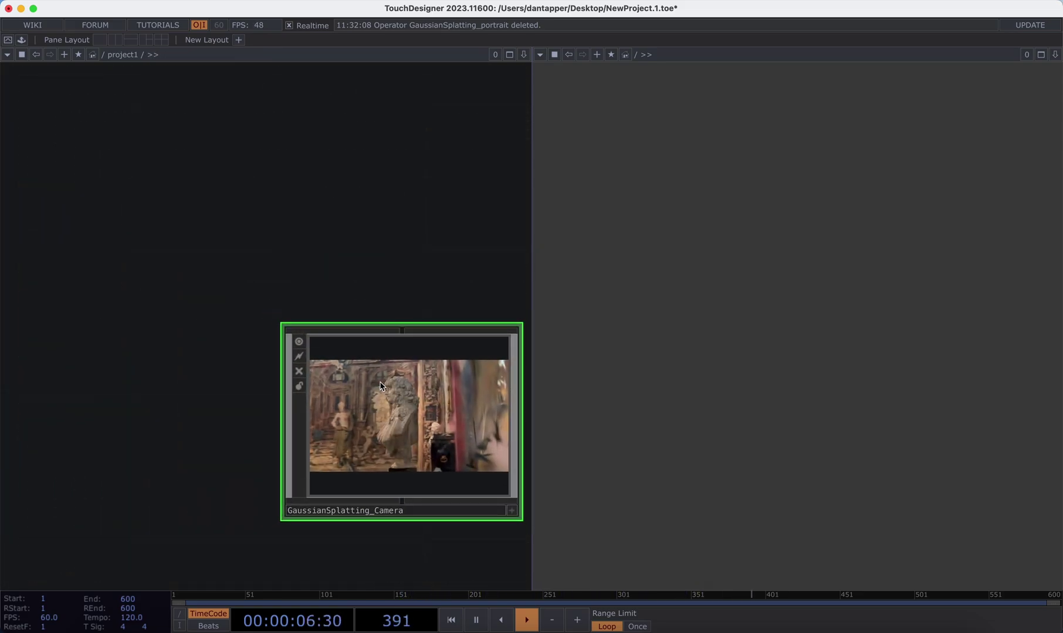
# Display the GaussianSplatting_Camera component in the second pane and reposition its node in the project1 network
pyautogui.moveTo(353, 346); pyautogui.dragTo(677, 53)
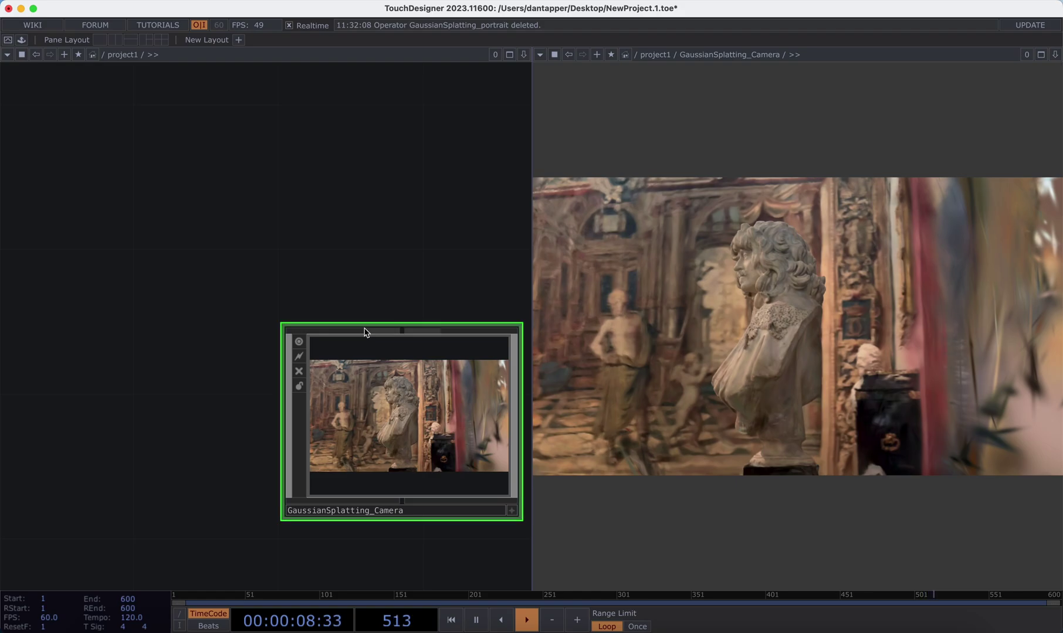
pyautogui.moveTo(366, 330); pyautogui.dragTo(294, 329)
pyautogui.moveTo(499, 280); pyautogui.dragTo(468, 279)
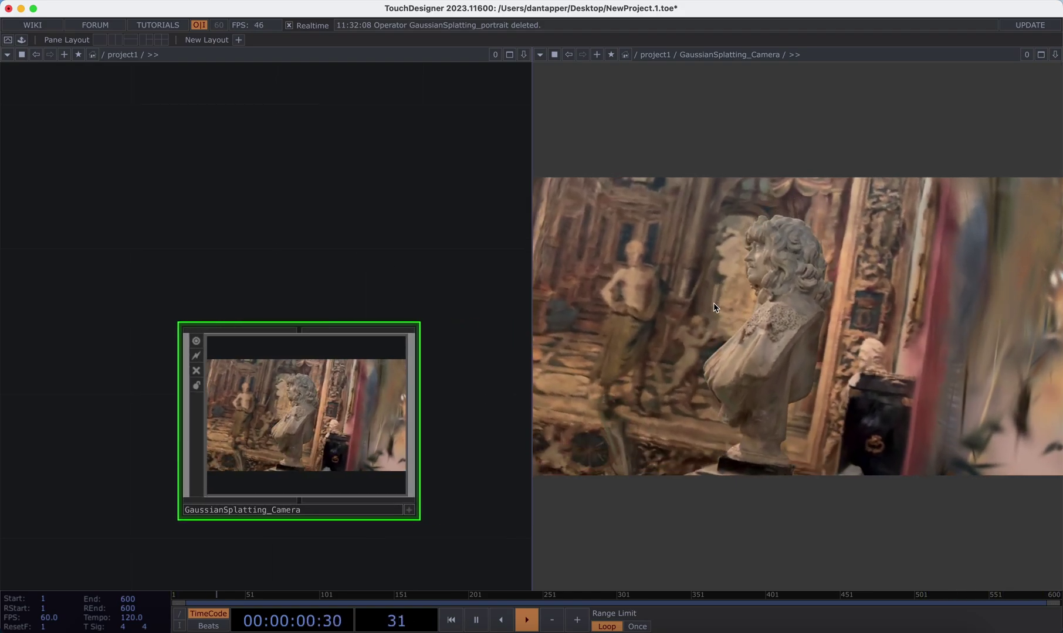
# Re-enter the GaussianSplatting_Camera component and open the parameters of the switch1 operator
pyautogui.scroll(3, 336, 421)
pyautogui.scroll(3, 460, 251)
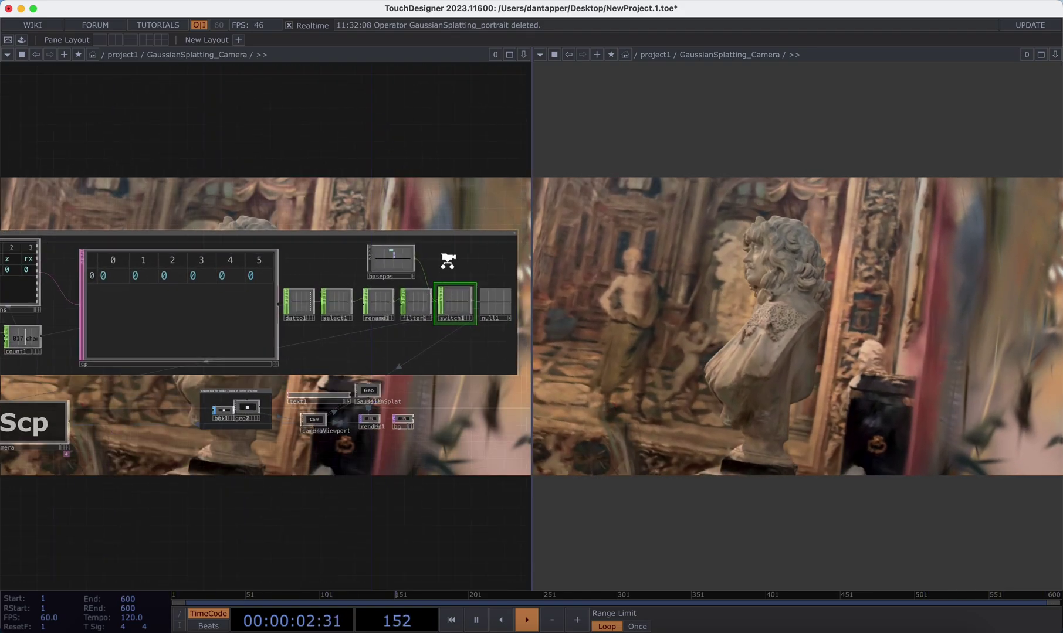
pyautogui.scroll(-5, 460, 251)
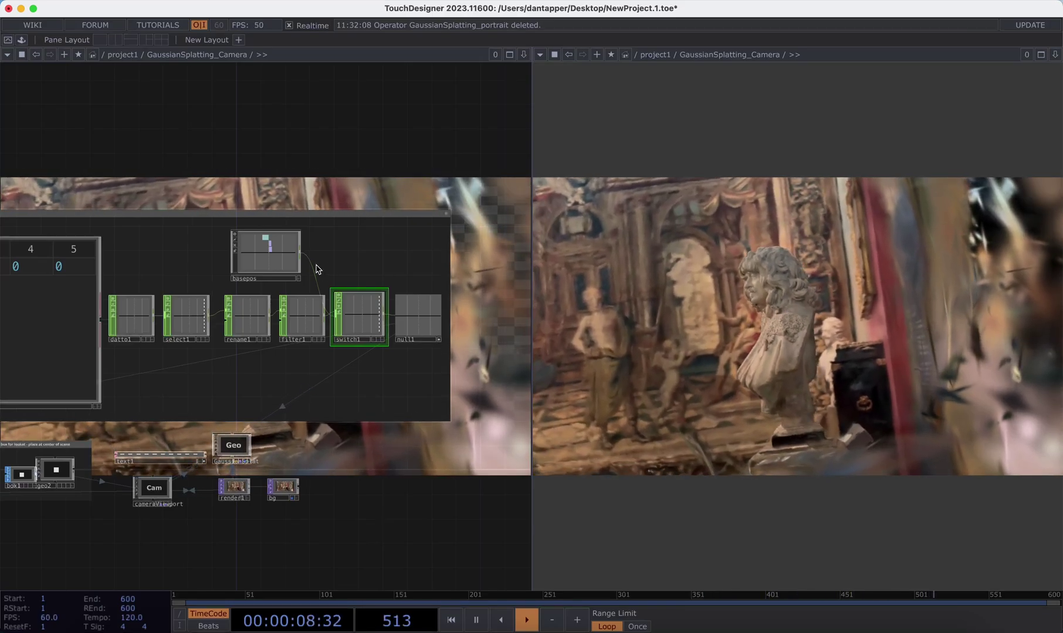
pyautogui.scroll(3, 344, 337)
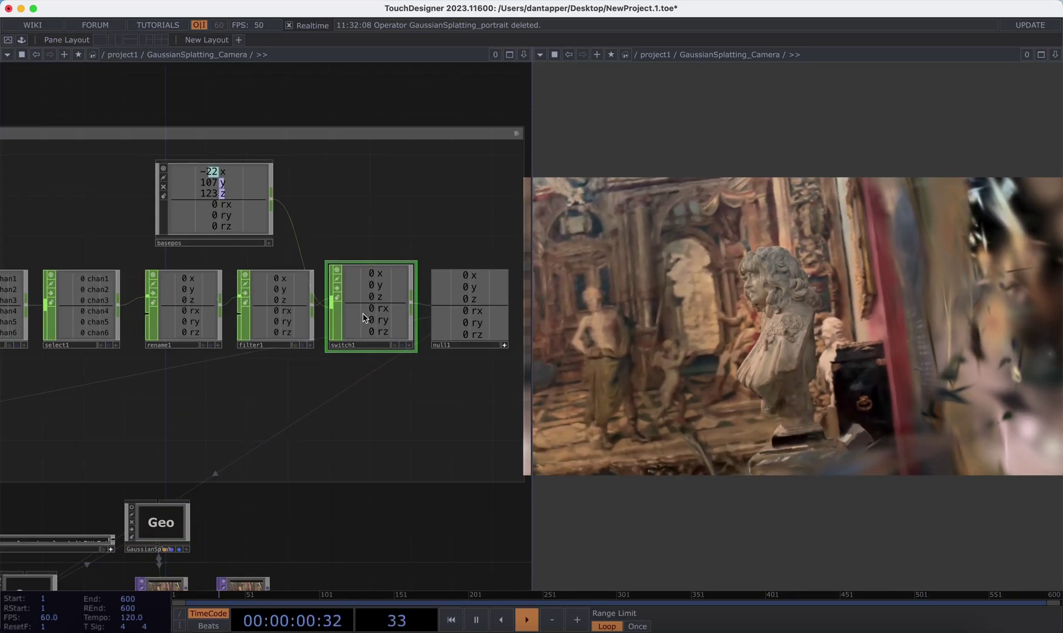
pyautogui.press('p')
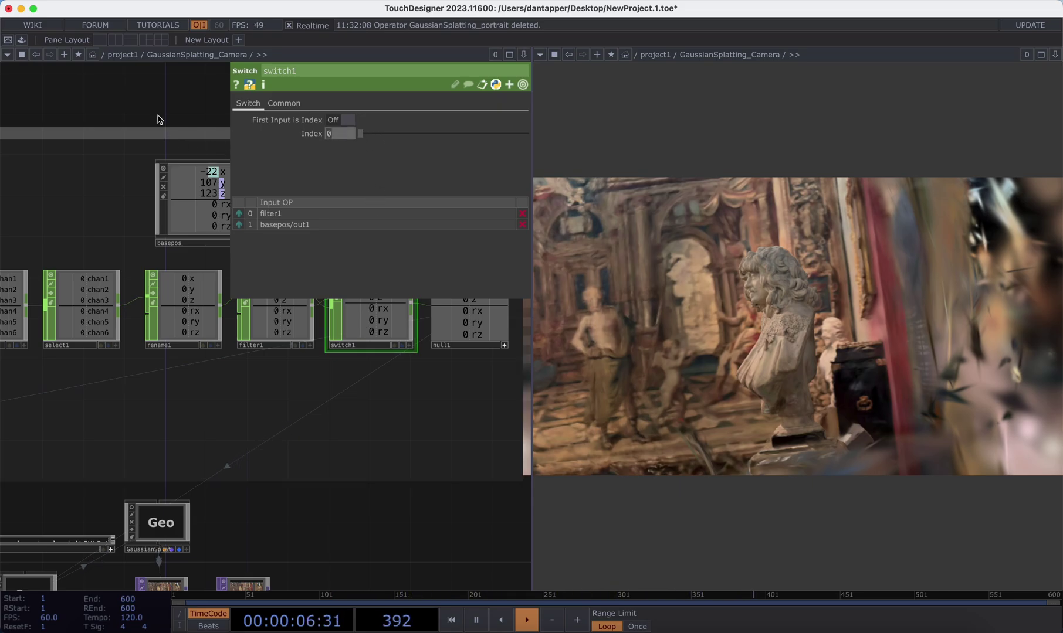
# Set the basepos component's x to -215 and y to -70
pyautogui.click(196, 179)
pyautogui.moveTo(468, 138)
pyautogui.mouseDown()
pyautogui.moveTo(489, 140)
pyautogui.moveTo(441, 144)
pyautogui.moveTo(475, 153)
pyautogui.moveTo(459, 152)
pyautogui.mouseUp()
pyautogui.moveTo(225, 116); pyautogui.dragTo(446, 140)
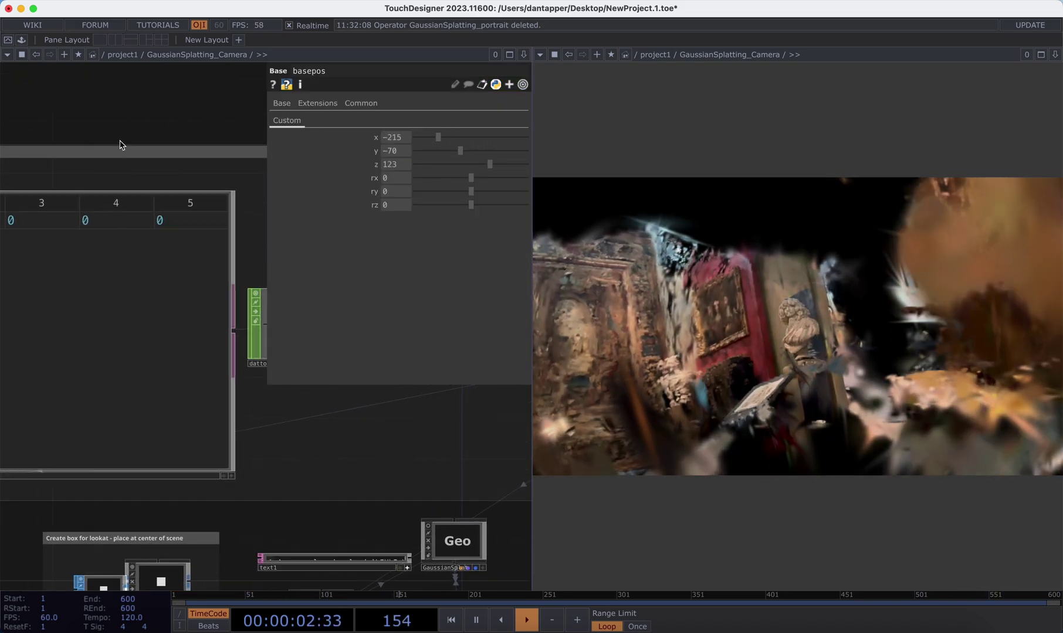
pyautogui.scroll(-5, 116, 126)
pyautogui.hscroll(-5, 194, 104)
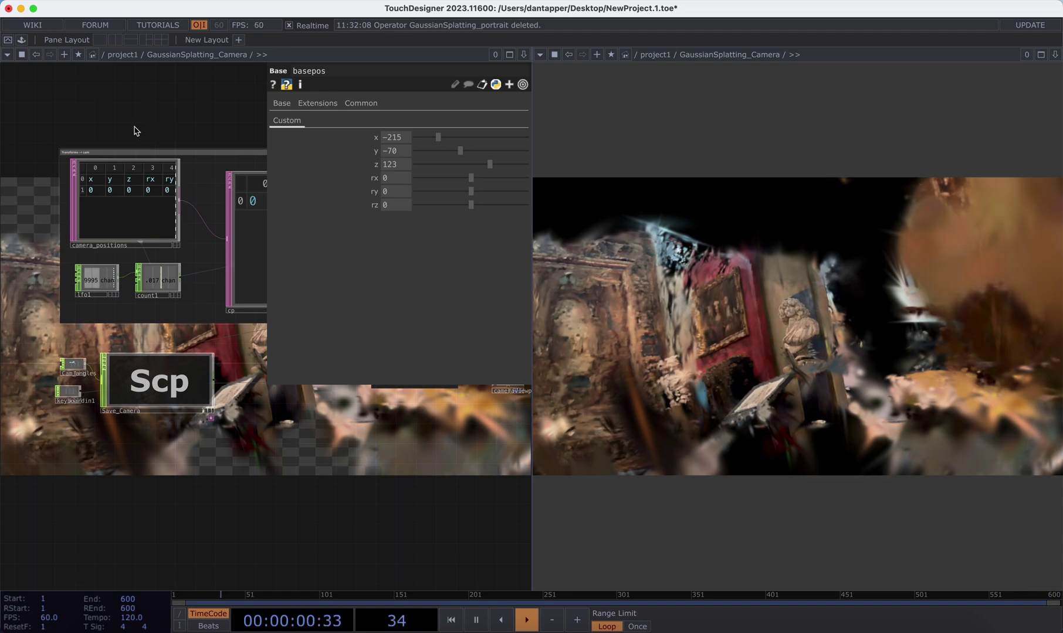
pyautogui.hscroll(4, 159, 123)
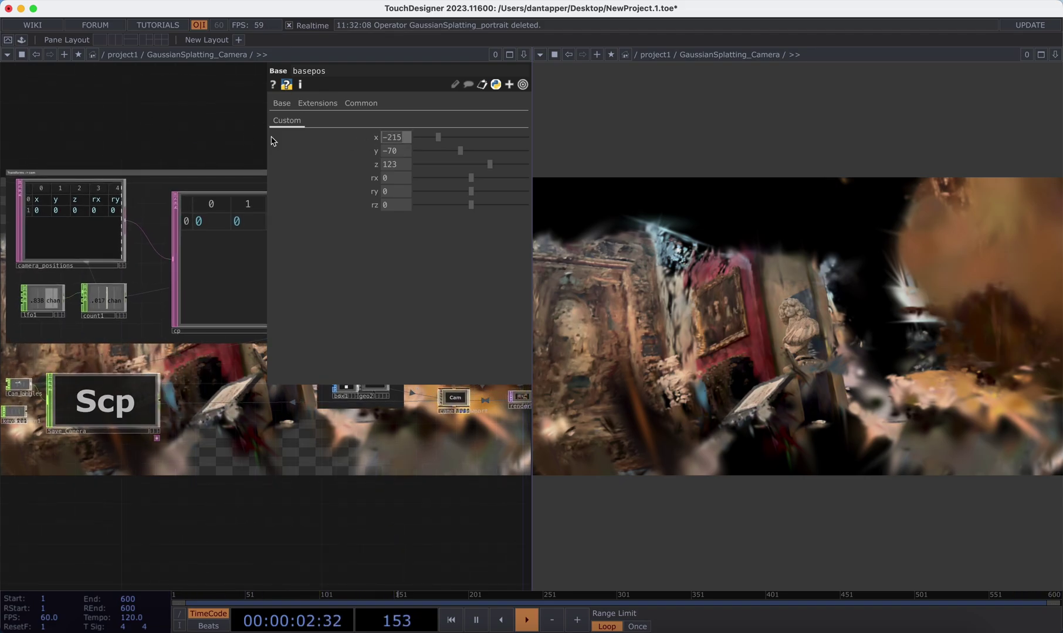
# Reset the basepos component's x, y and z values to 0
pyautogui.moveTo(391, 153); pyautogui.dragTo(405, 155)
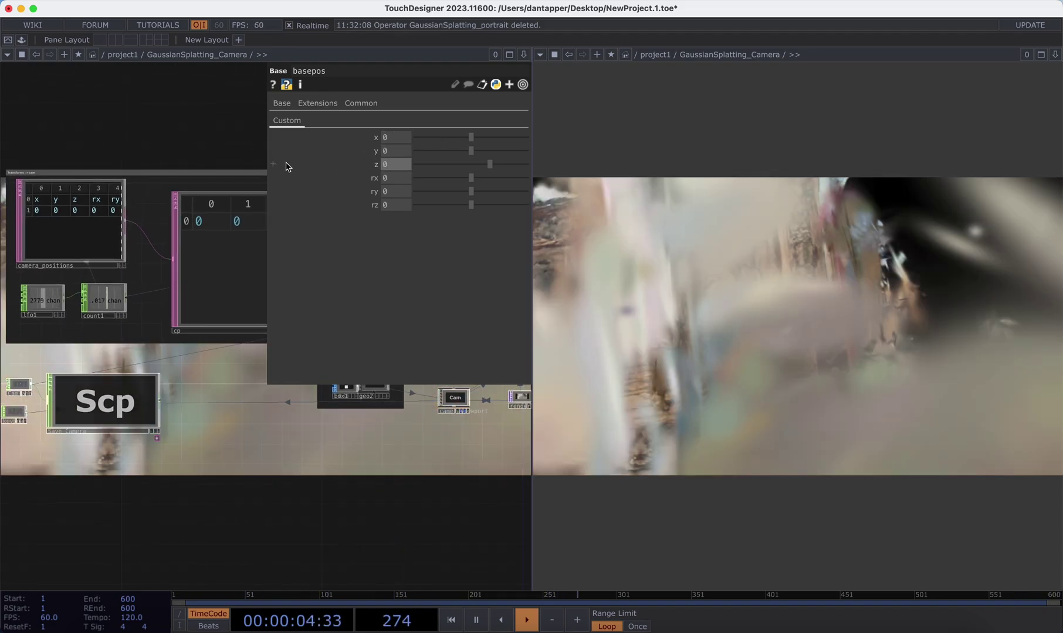
pyautogui.write('0')
pyautogui.press('Return')
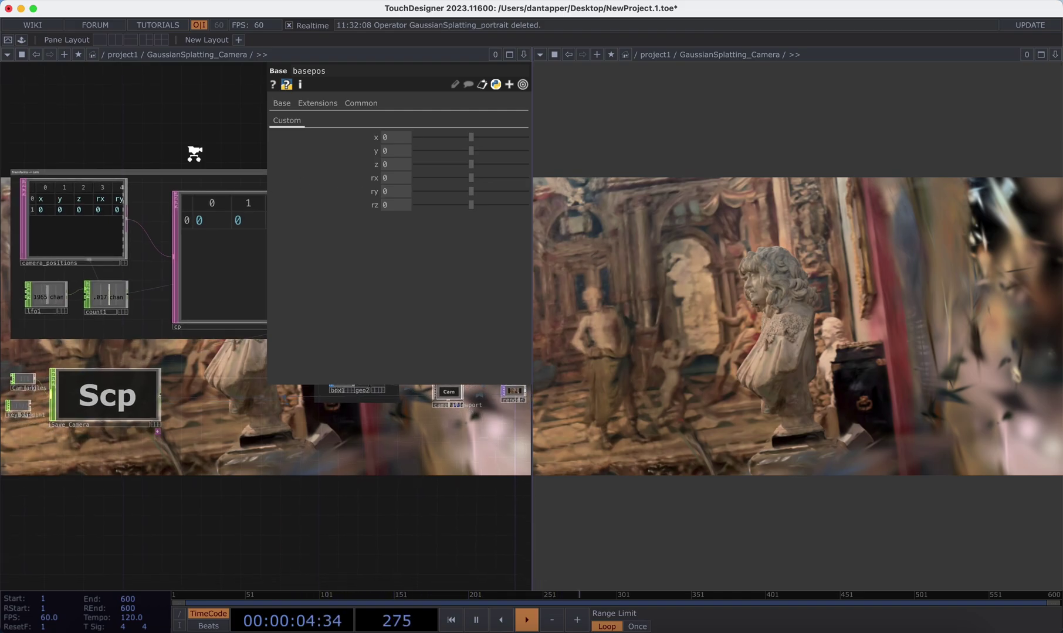
pyautogui.press('p')
# Try index 0 on the switch1 operator to feed the camera from the filter1 input
pyautogui.hscroll(5, 286, 159)
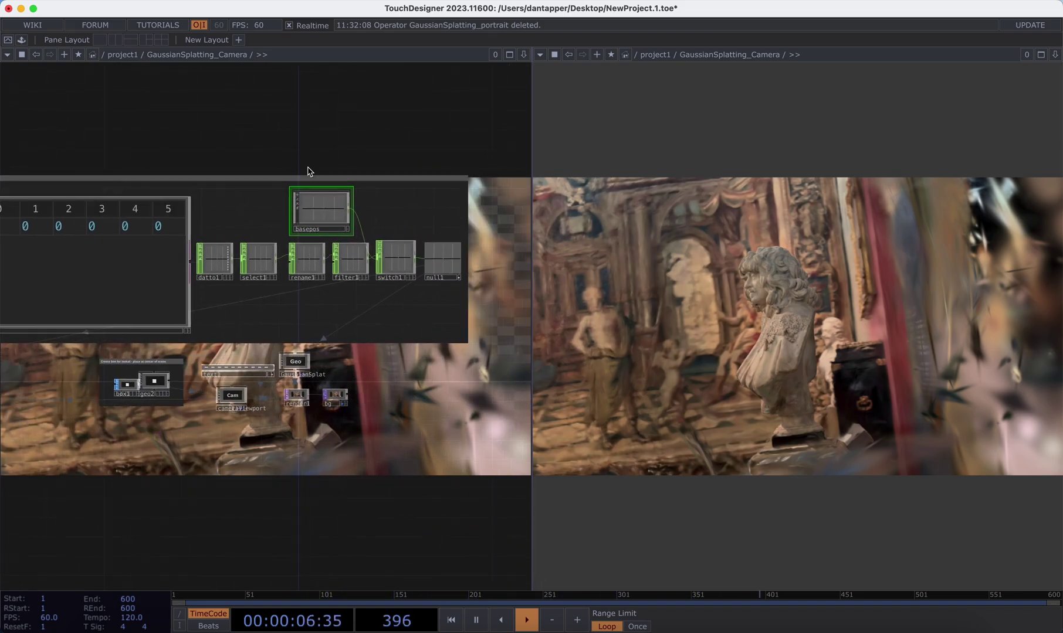
pyautogui.scroll(5, 403, 197)
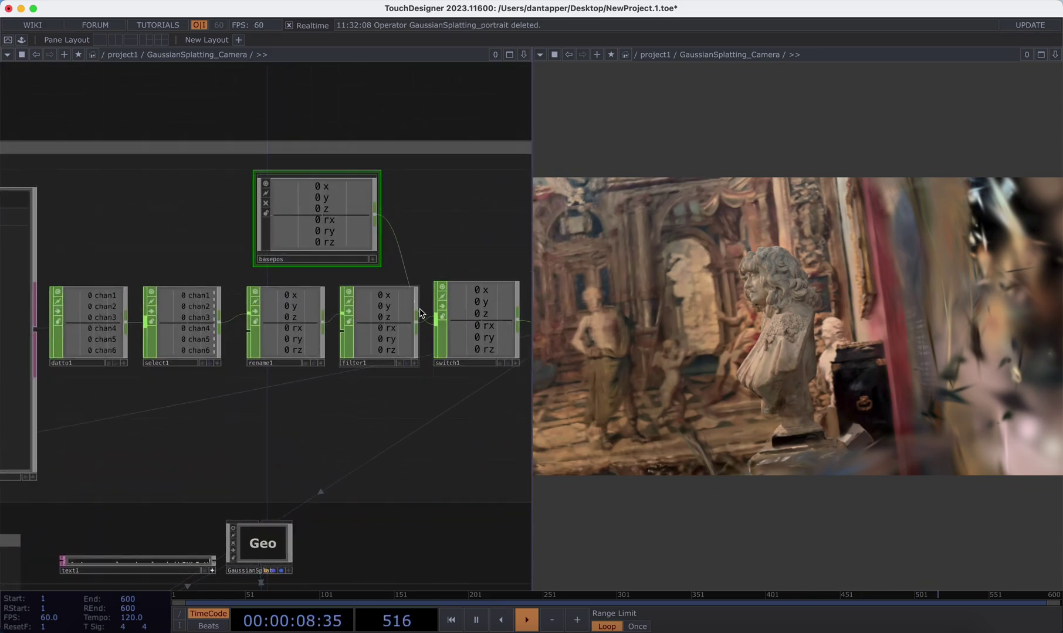
pyautogui.click(458, 318)
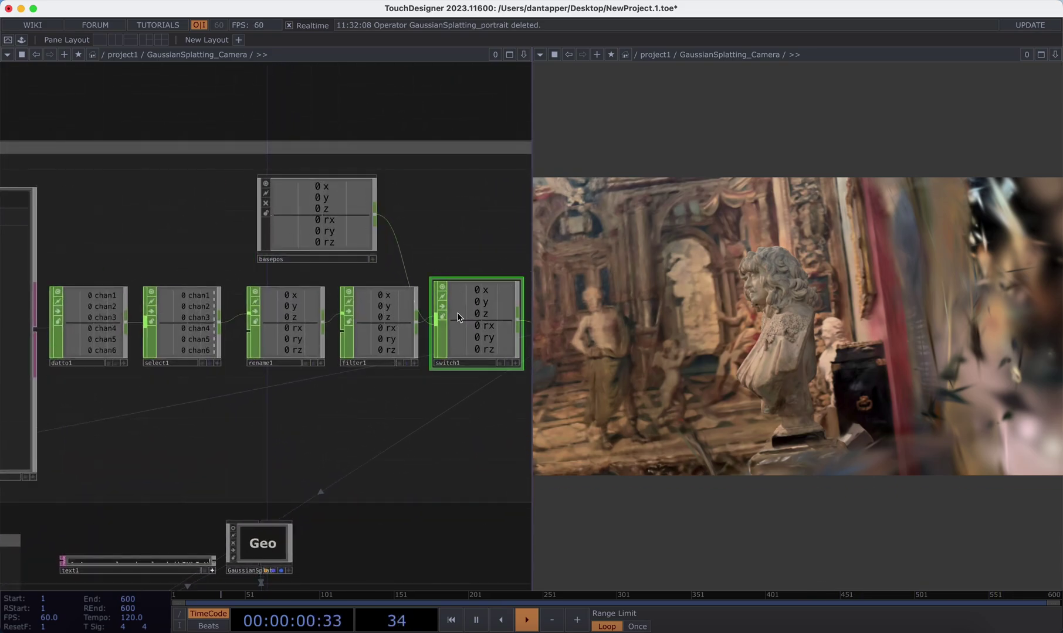
pyautogui.press('p')
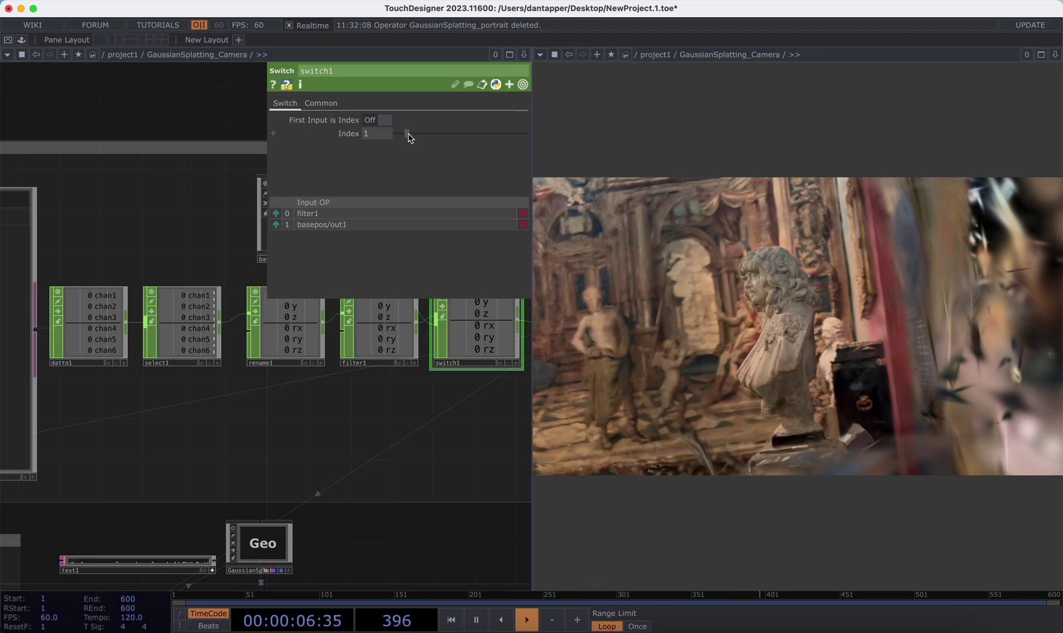
pyautogui.moveTo(409, 138); pyautogui.dragTo(369, 140)
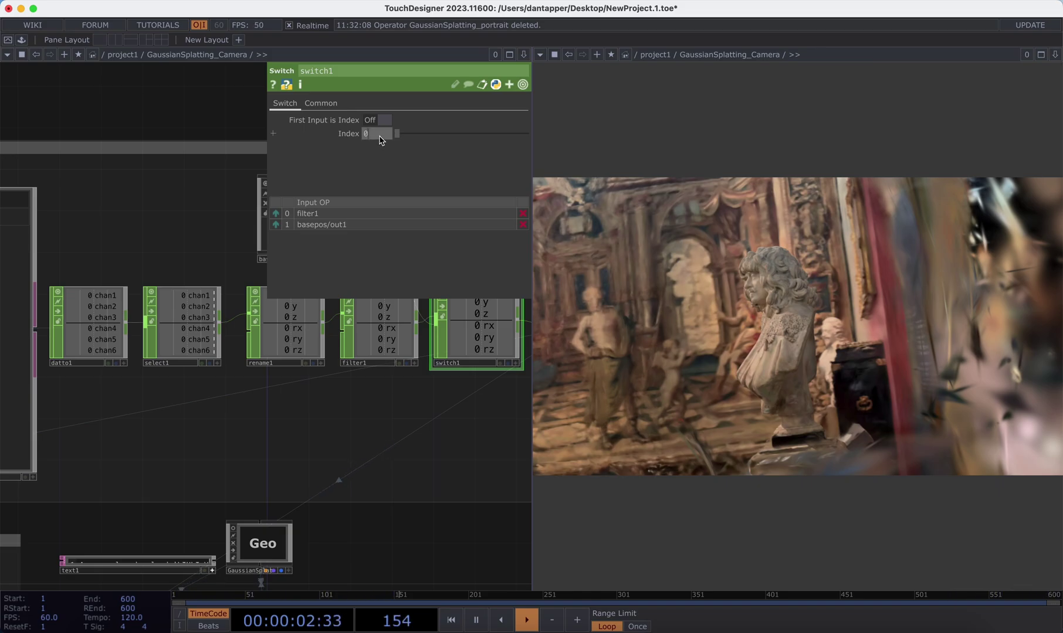
pyautogui.press('p')
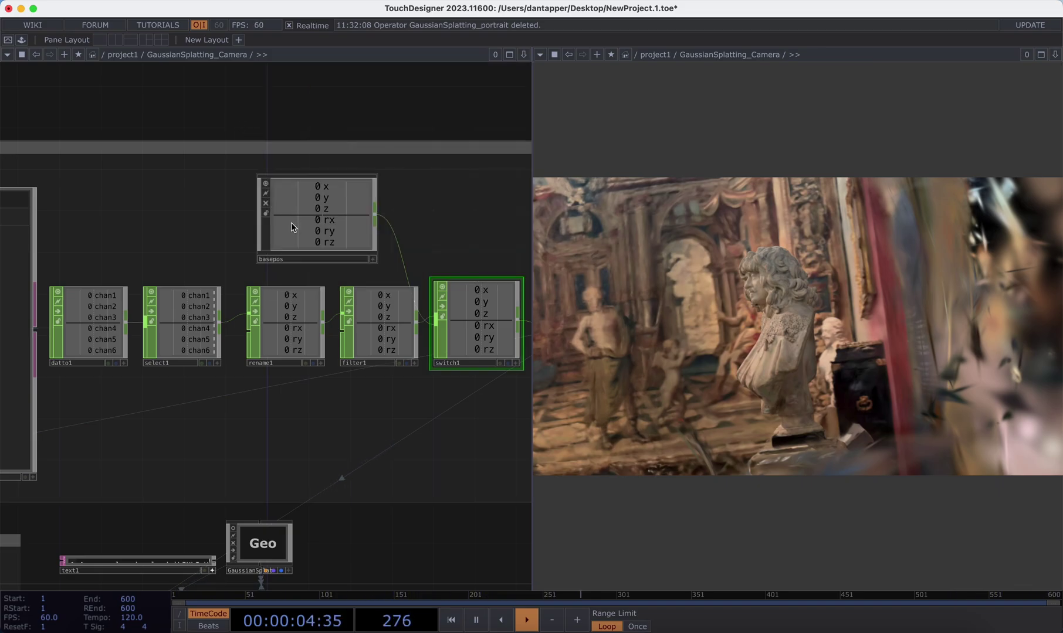
# Reopen the basepos component's parameters and set its x to -133
pyautogui.scroll(-10, 294, 227)
pyautogui.click(310, 225)
pyautogui.press('p')
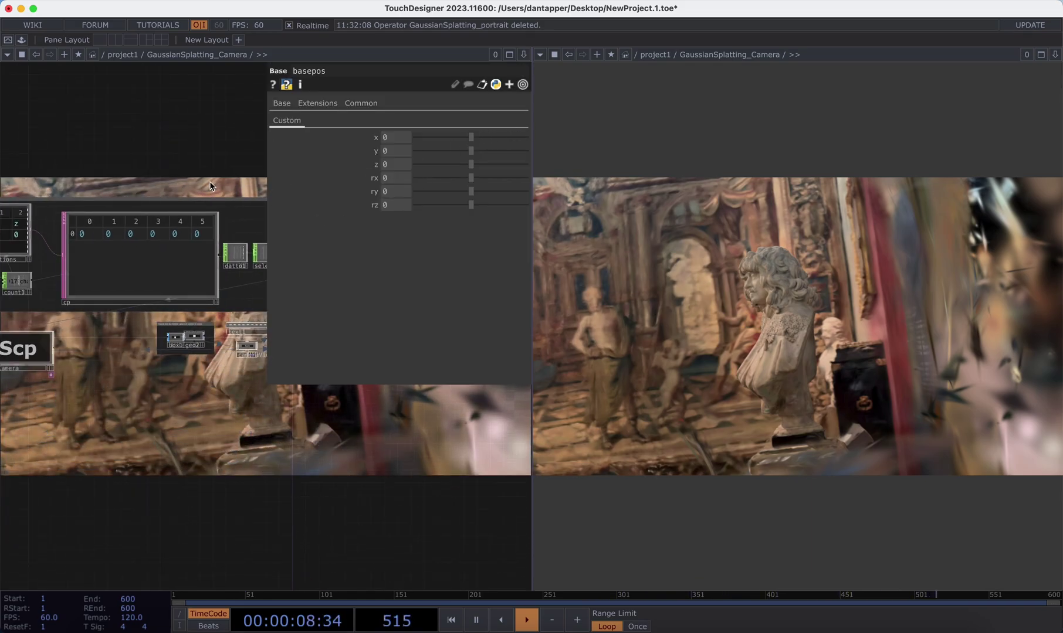
pyautogui.scroll(5, 213, 143)
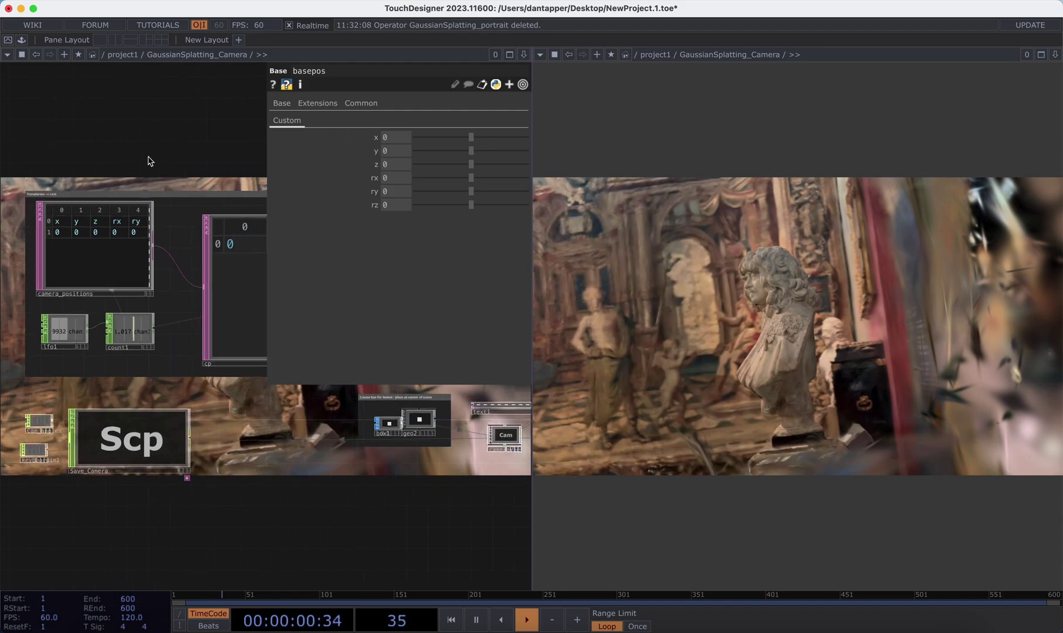
pyautogui.moveTo(471, 139)
pyautogui.mouseDown()
pyautogui.moveTo(488, 146)
pyautogui.moveTo(453, 143)
pyautogui.mouseUp()
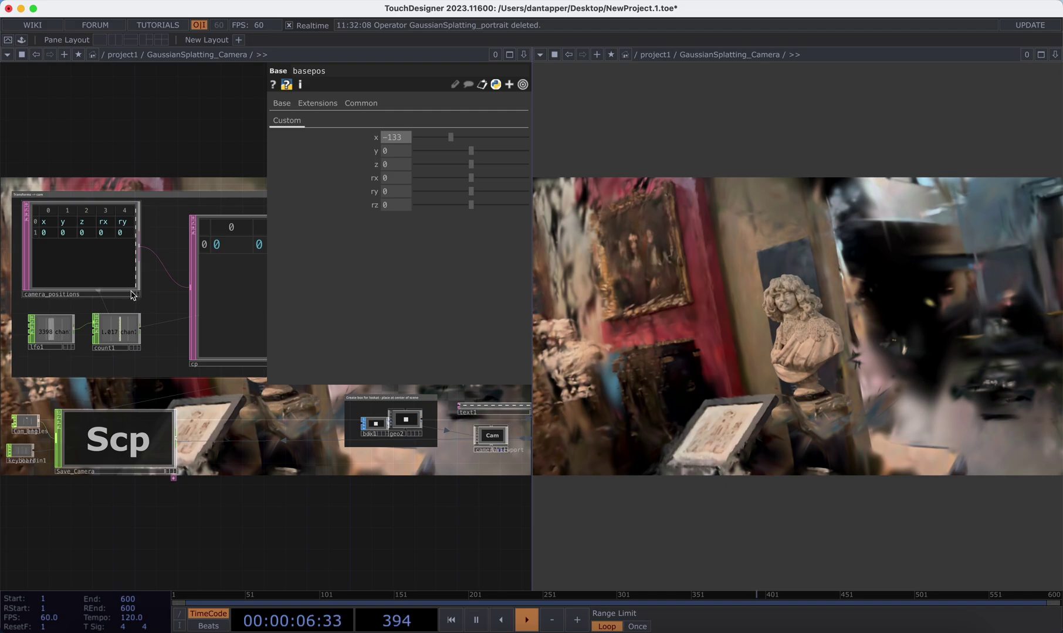
pyautogui.moveTo(137, 299); pyautogui.dragTo(140, 298)
pyautogui.rightClick(34, 239)
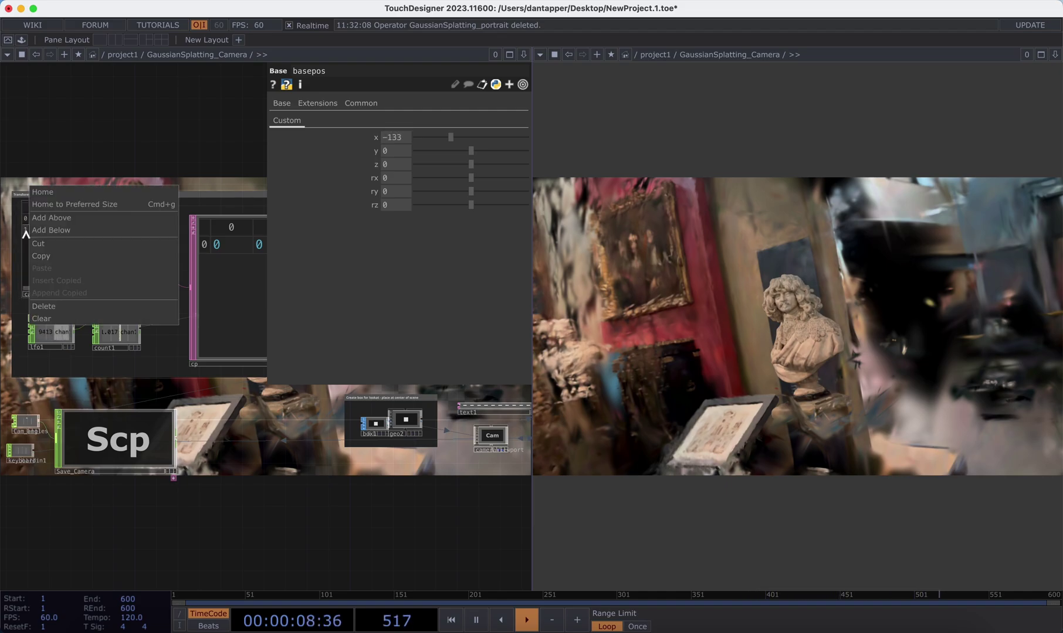
pyautogui.click(87, 136)
pyautogui.moveTo(157, 287); pyautogui.dragTo(138, 298)
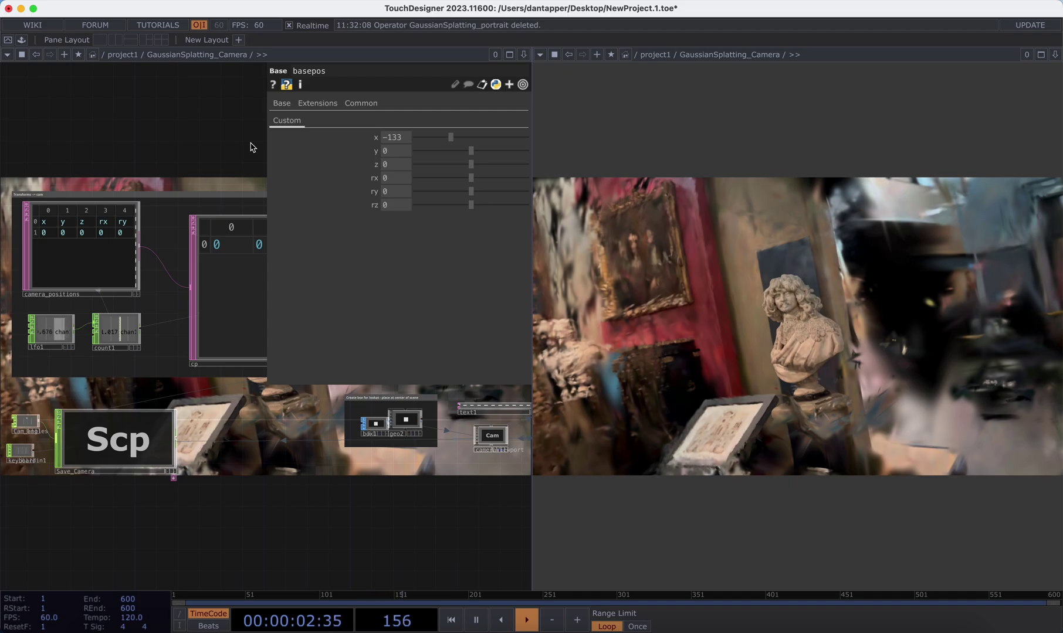
# Save two camera positions to the camera_positions table: one with basepos y at 68, another with z at -117
pyautogui.moveTo(477, 152); pyautogui.dragTo(481, 151)
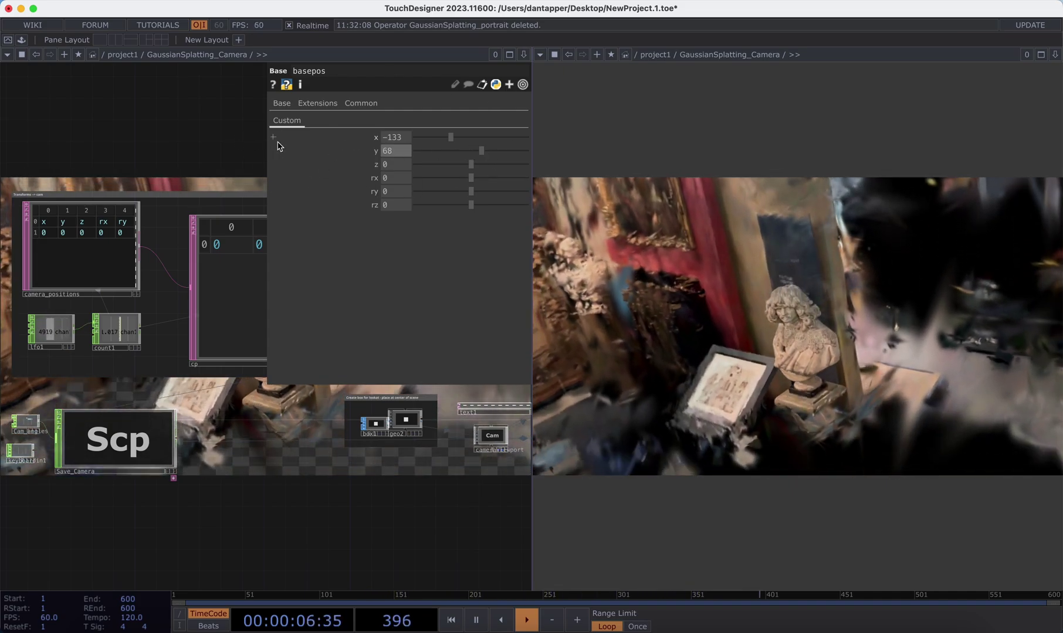
pyautogui.press('s')
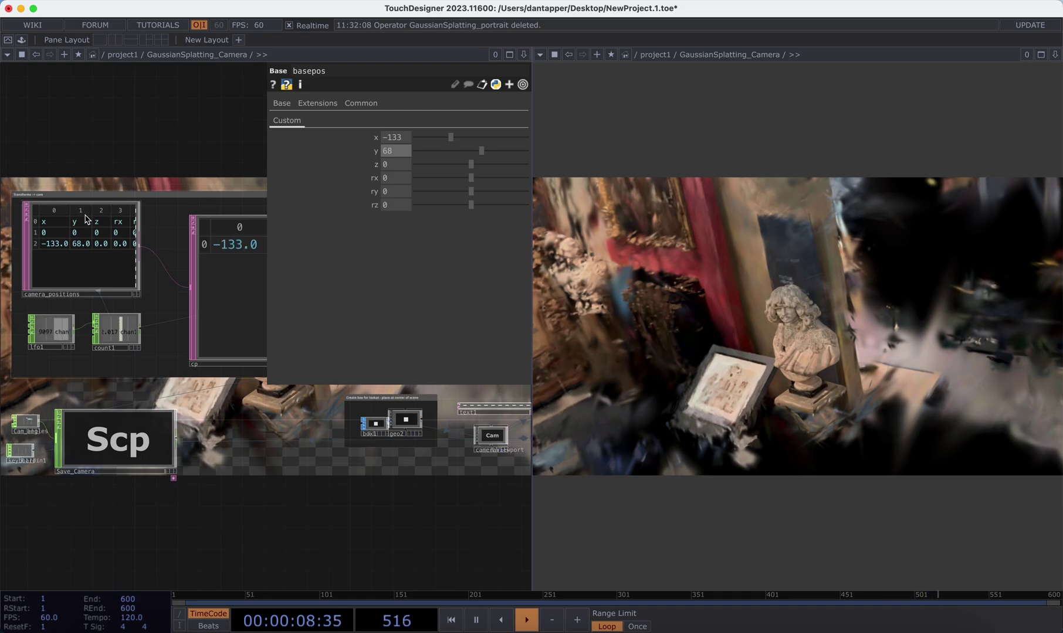
pyautogui.scroll(3, 70, 238)
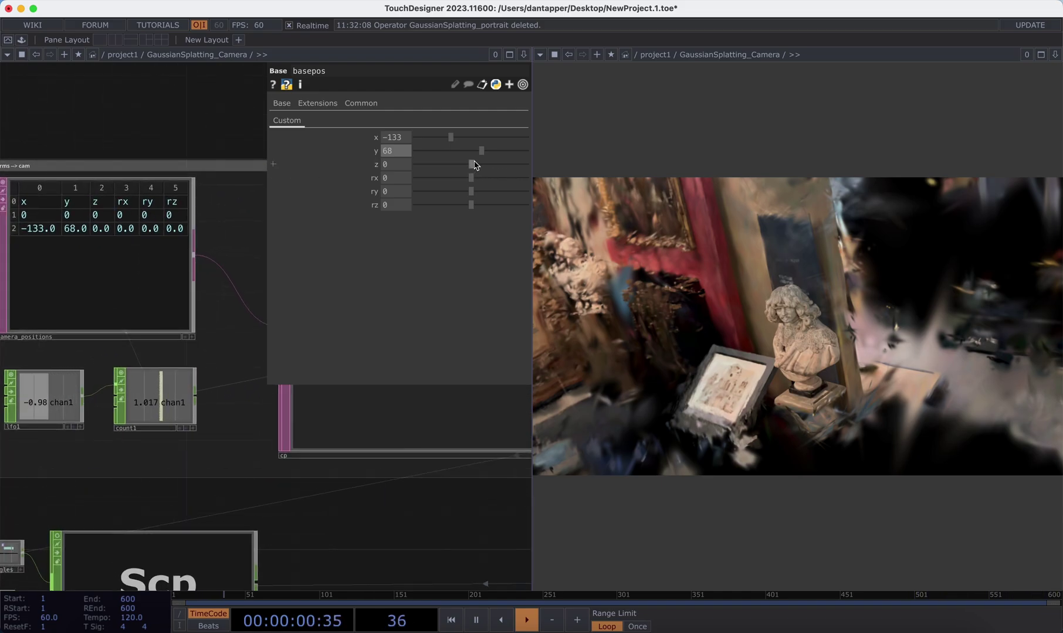
pyautogui.moveTo(473, 164); pyautogui.dragTo(452, 165)
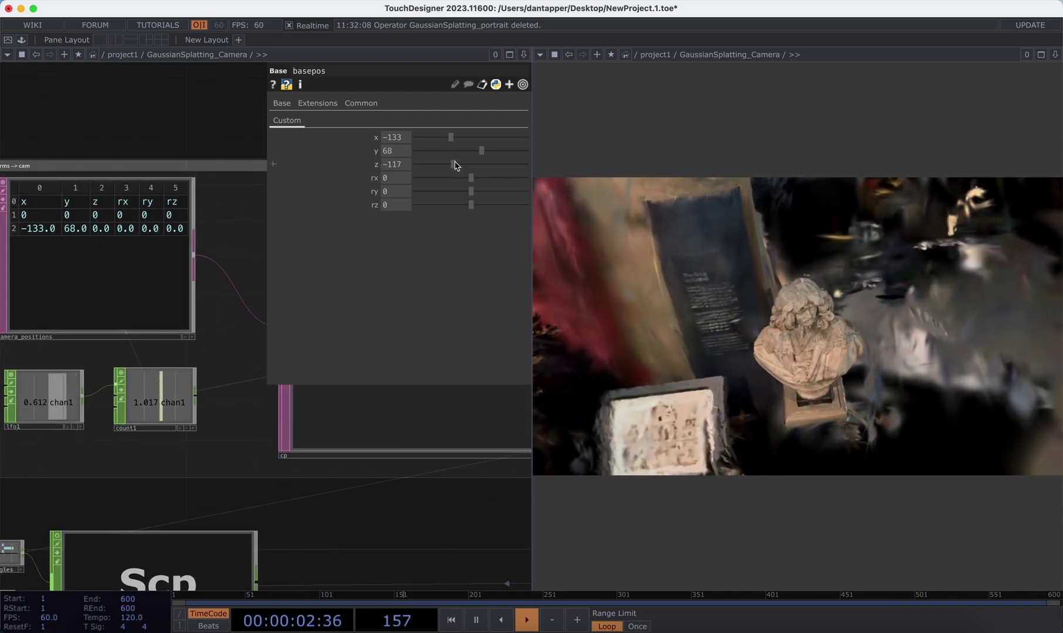
pyautogui.press('s')
# Save further camera positions with varied basepos values, ending at x -82, y -22, z -169, rx 4, ry 32 and rz 12
pyautogui.moveTo(453, 165)
pyautogui.mouseDown()
pyautogui.moveTo(440, 168)
pyautogui.moveTo(493, 155)
pyautogui.moveTo(452, 143)
pyautogui.moveTo(466, 143)
pyautogui.moveTo(441, 166)
pyautogui.moveTo(481, 184)
pyautogui.moveTo(486, 206)
pyautogui.moveTo(435, 163)
pyautogui.moveTo(496, 141)
pyautogui.moveTo(471, 172)
pyautogui.moveTo(443, 166)
pyautogui.moveTo(479, 152)
pyautogui.moveTo(456, 145)
pyautogui.mouseUp()
pyautogui.press('s')
pyautogui.press('s')
pyautogui.press('Return')
pyautogui.press('Return')
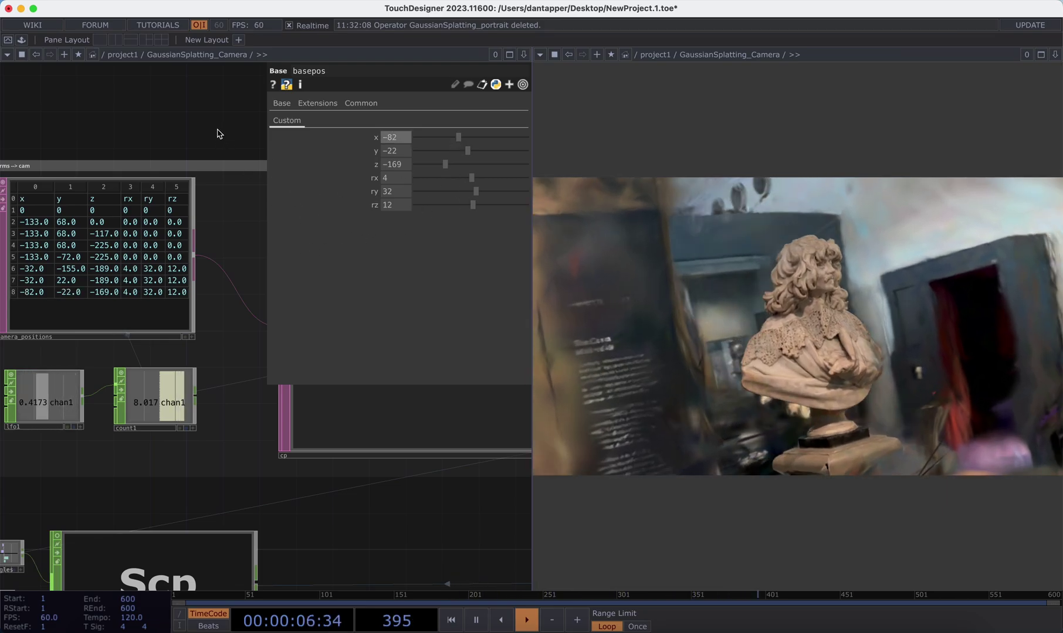
pyautogui.press('p')
# Set the switch1 operator's index to 0 so the camera cycles through the saved positions
pyautogui.scroll(-5, 379, 102)
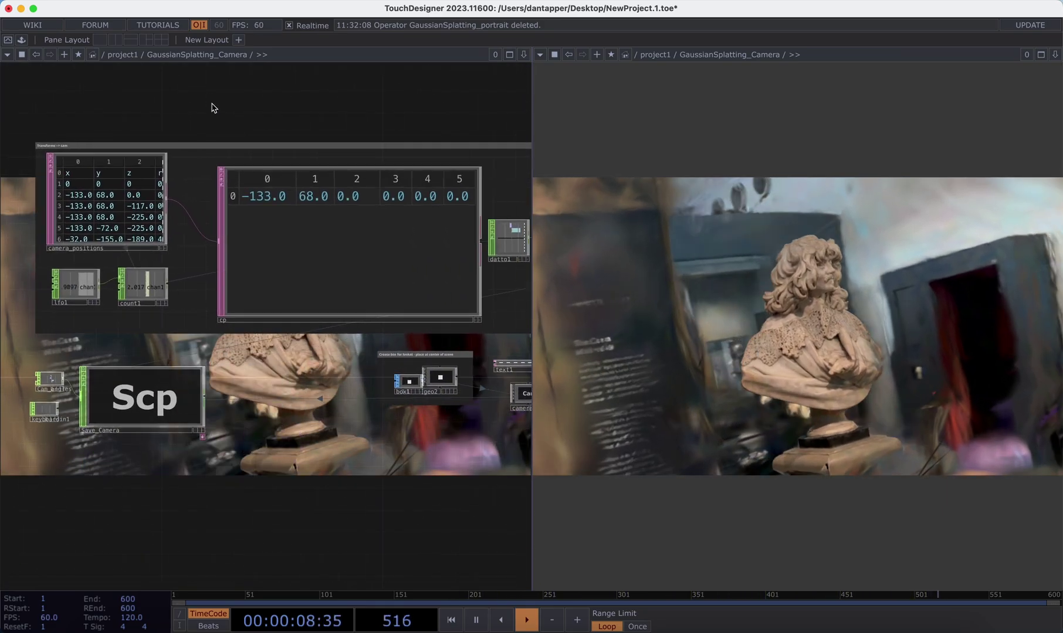
pyautogui.hscroll(5, 211, 102)
pyautogui.hscroll(5, 302, 88)
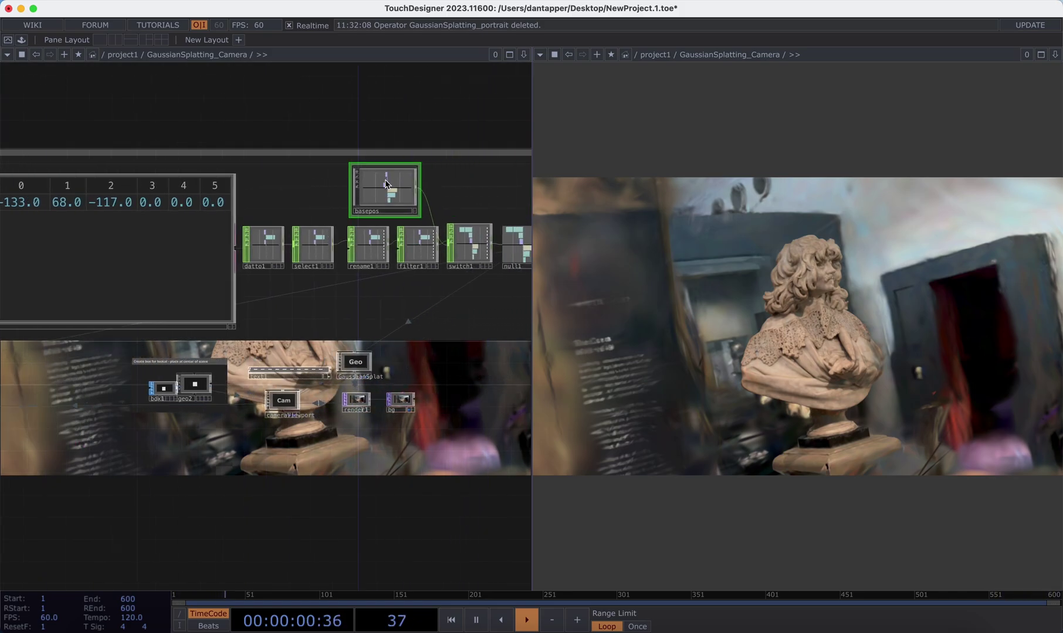
pyautogui.click(460, 262)
pyautogui.press('p')
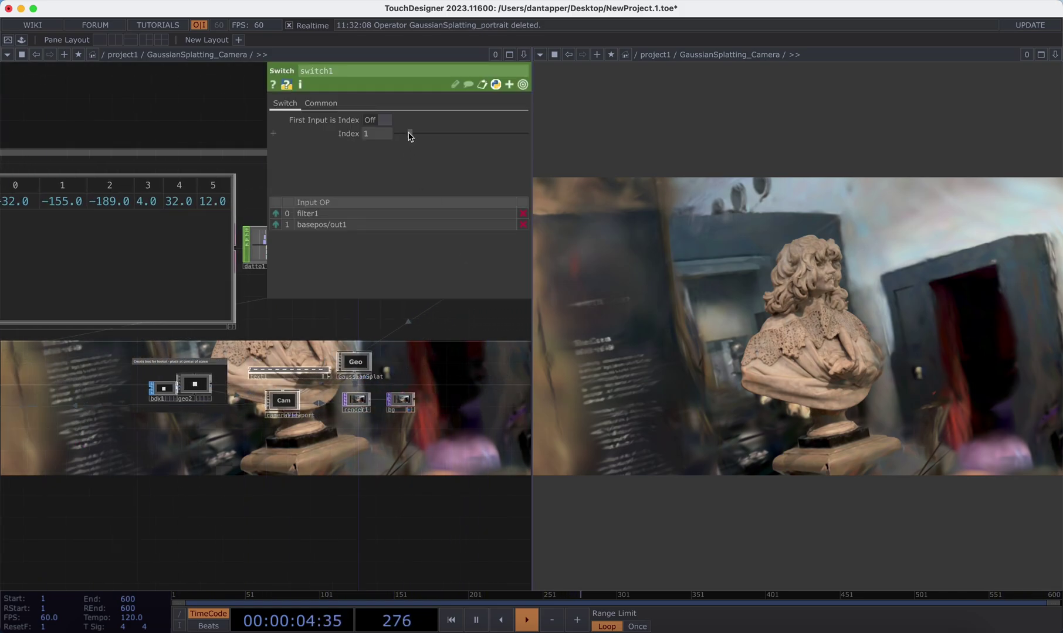
pyautogui.press('p')
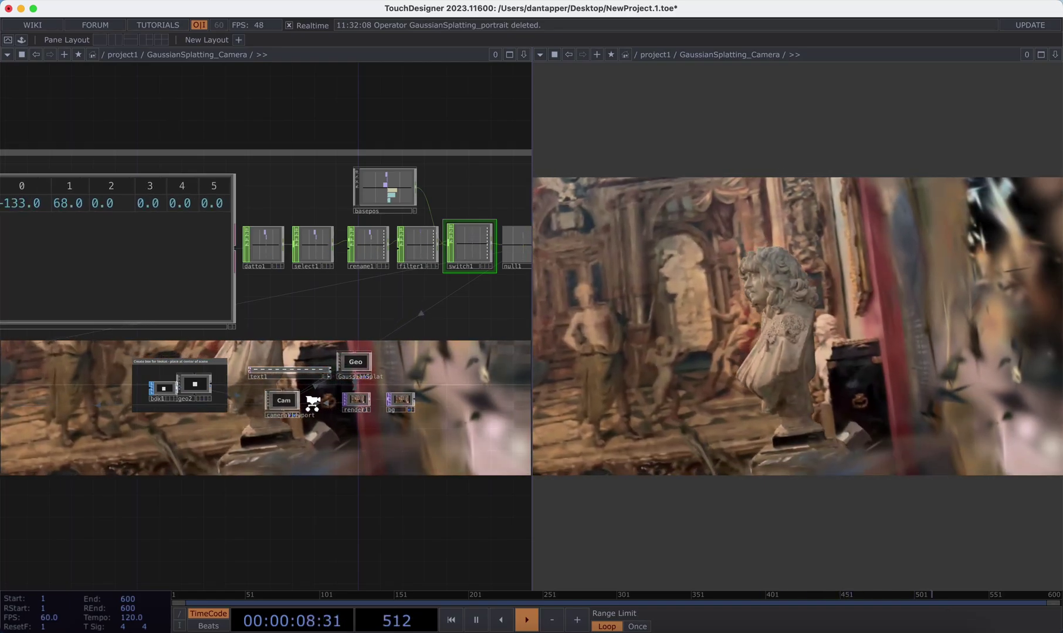
# Open the cameraViewport camera's parameters and try changing its Look At object, undoing the change
pyautogui.scroll(5, 310, 402)
pyautogui.click(275, 408)
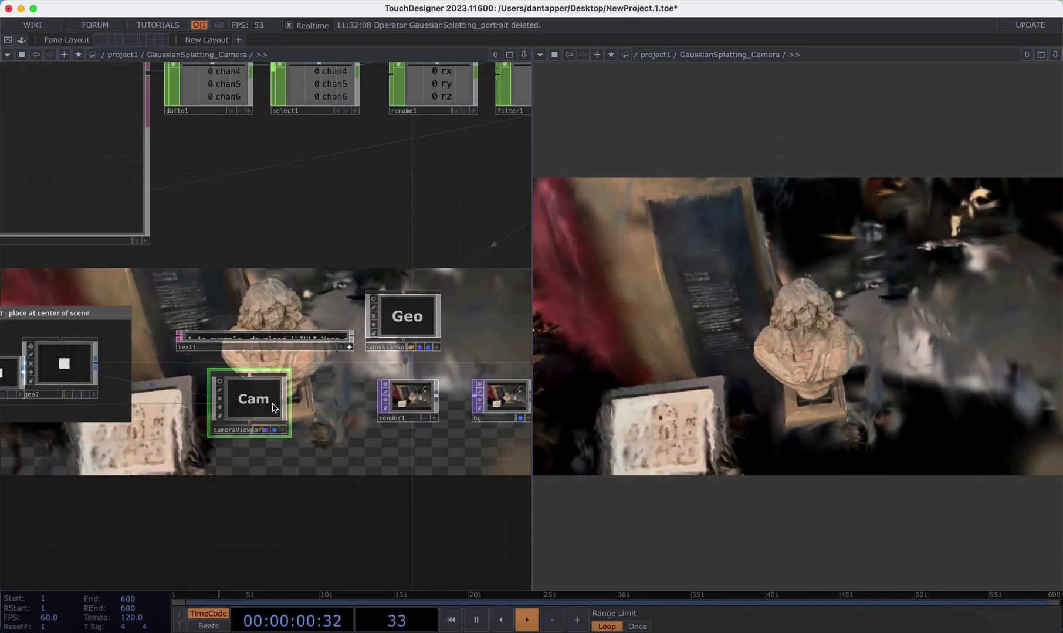
pyautogui.press('p')
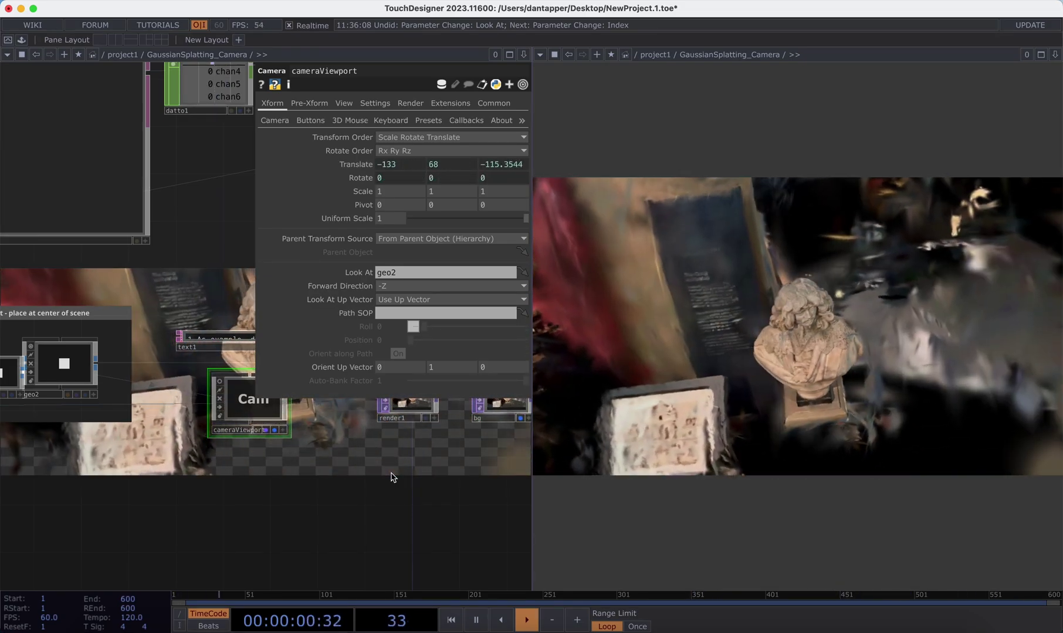
pyautogui.press('p')
# Set the switch1 operator's index to 1 so the camera follows the basepos values
pyautogui.scroll(-8, 391, 474)
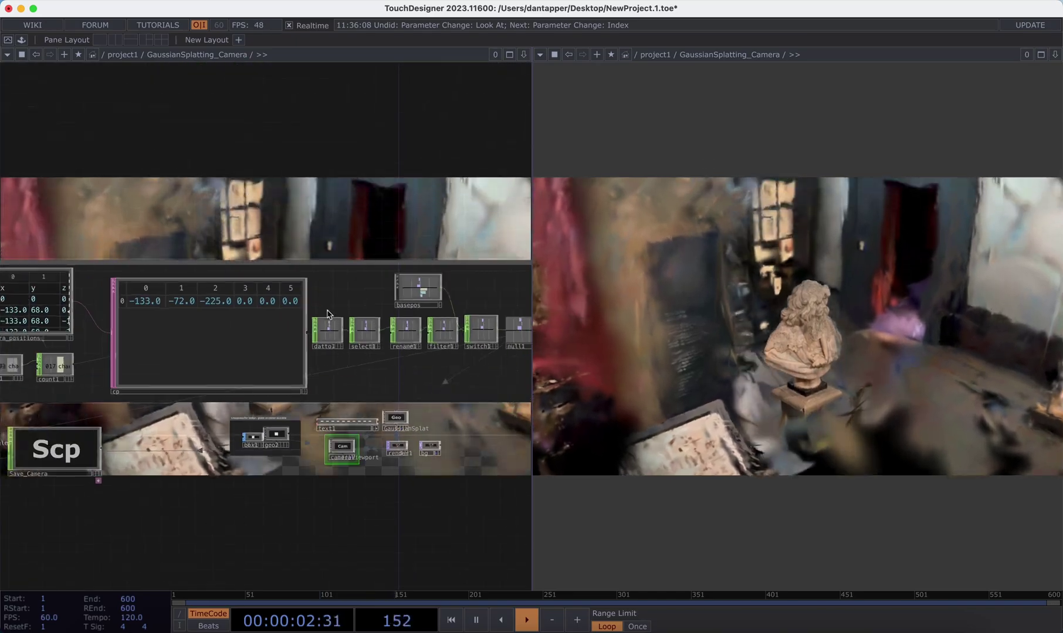
pyautogui.scroll(5, 118, 199)
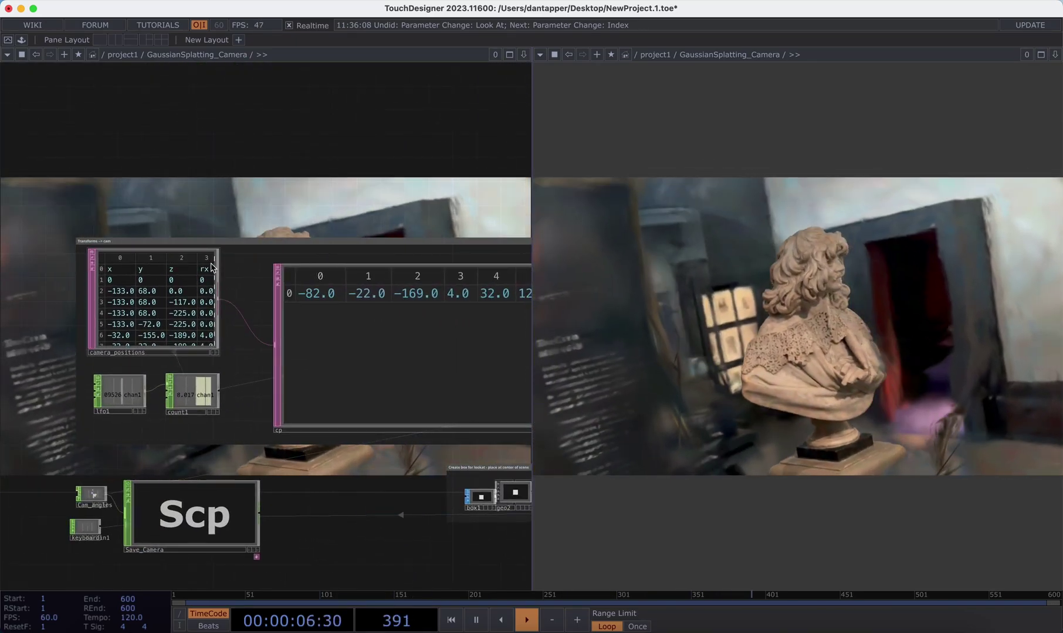
pyautogui.scroll(2, 199, 306)
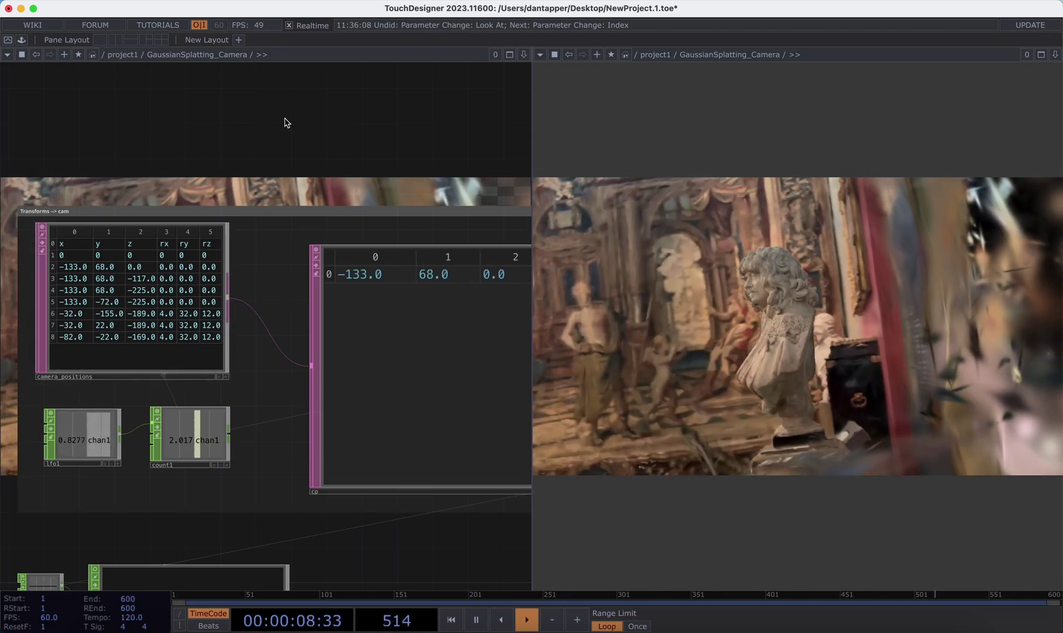
pyautogui.scroll(-3, 316, 120)
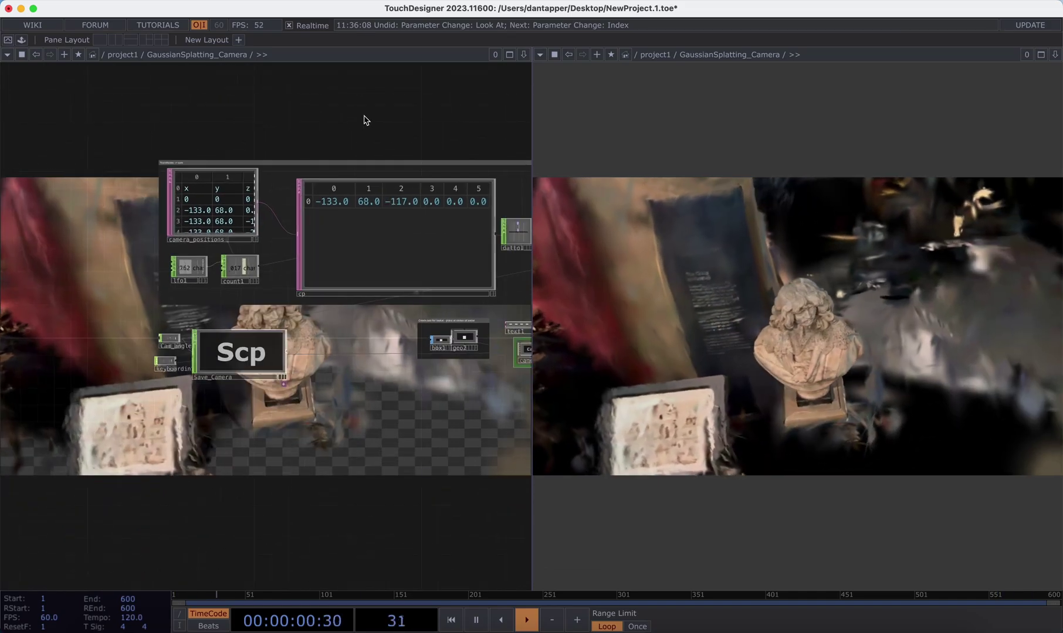
pyautogui.hscroll(5, 402, 202)
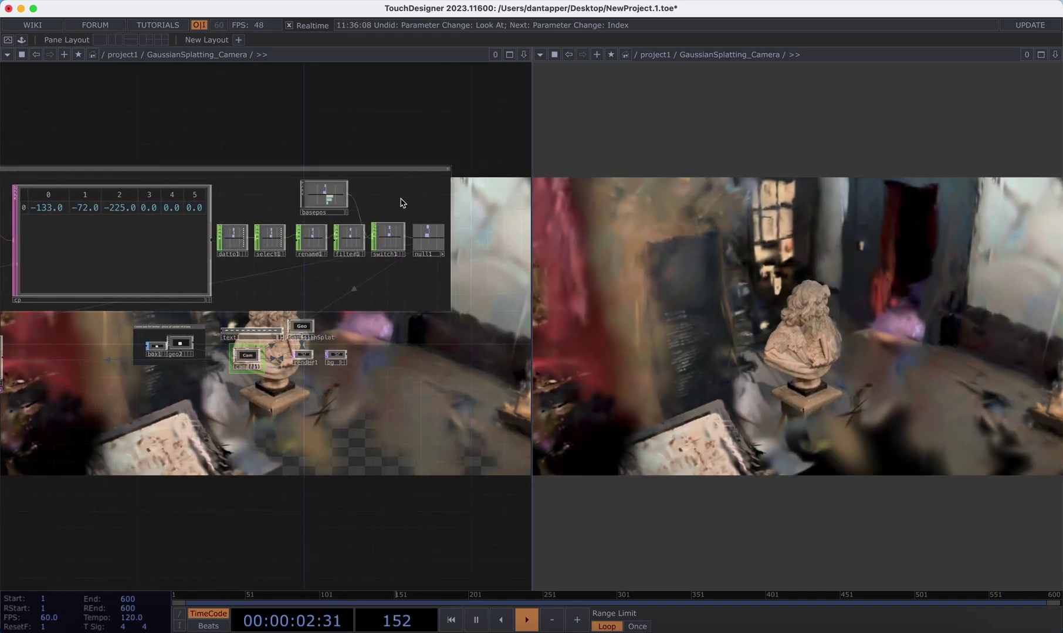
pyautogui.click(385, 231)
pyautogui.press('p')
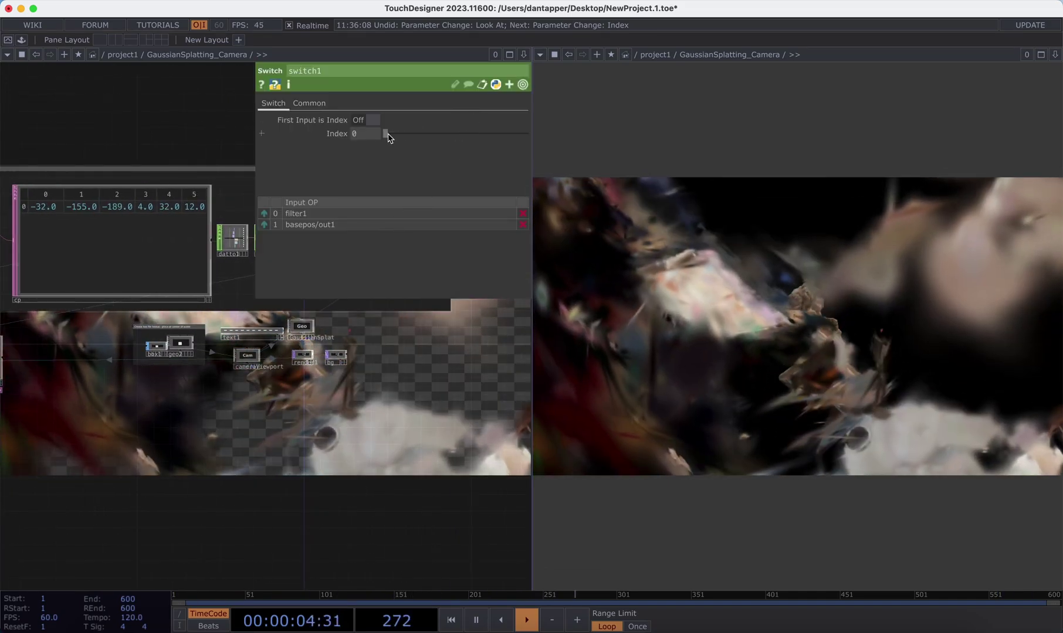
pyautogui.moveTo(385, 133); pyautogui.dragTo(399, 133)
# Set the basepos component's rx to -211 and save that camera position to the camera_positions table
pyautogui.scroll(3, 413, 463)
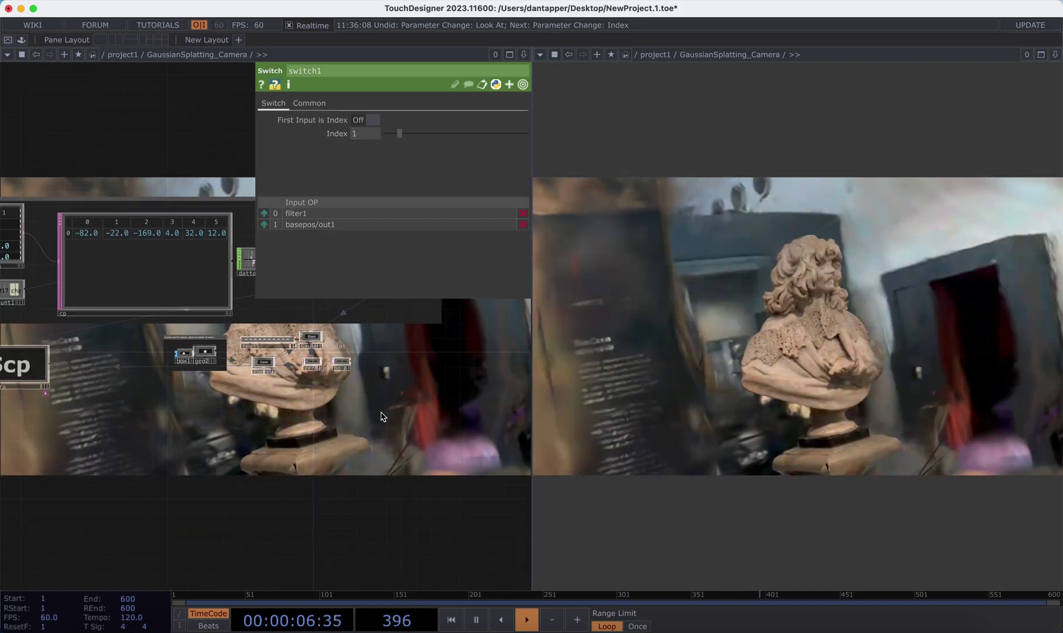
pyautogui.click(322, 328)
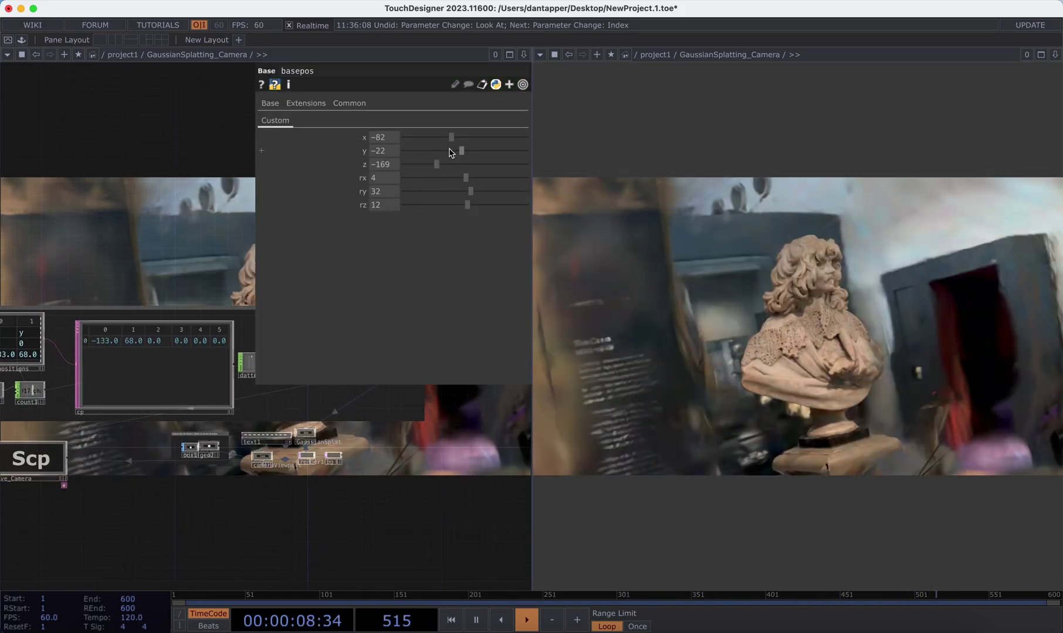
pyautogui.moveTo(467, 178); pyautogui.dragTo(429, 178)
pyautogui.scroll(5, 140, 295)
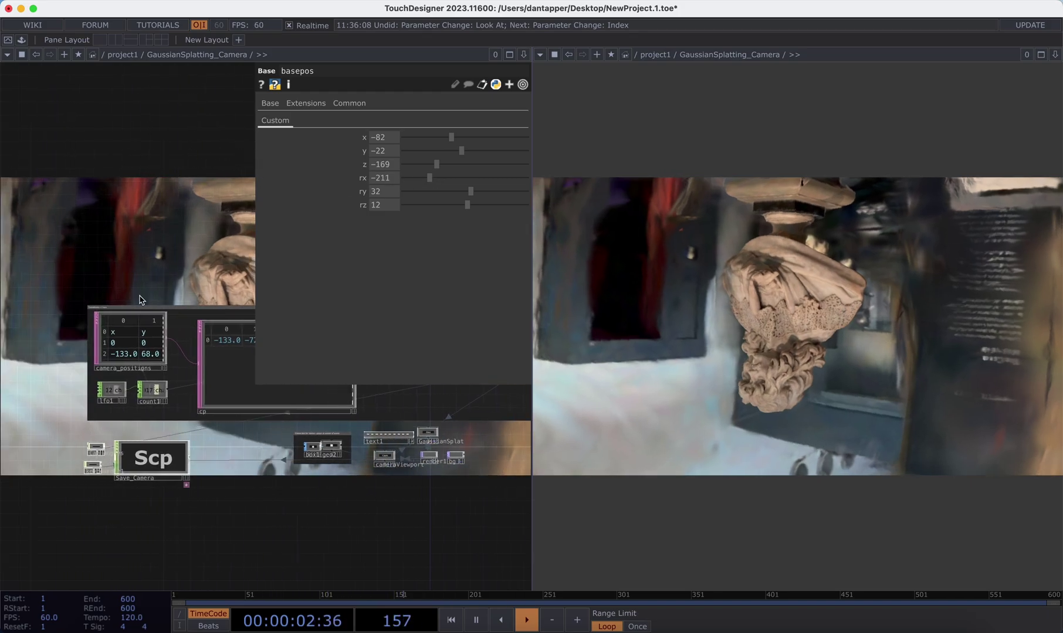
pyautogui.scroll(2, 140, 295)
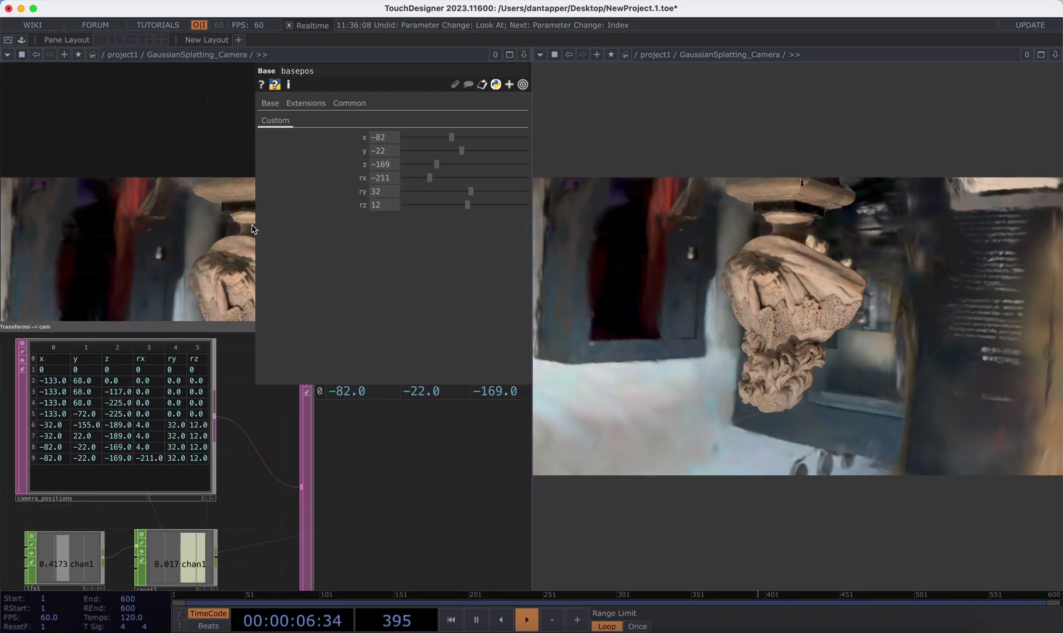
pyautogui.scroll(-5, 206, 220)
pyautogui.moveTo(206, 220); pyautogui.dragTo(111, 296)
pyautogui.scroll(3, 316, 434)
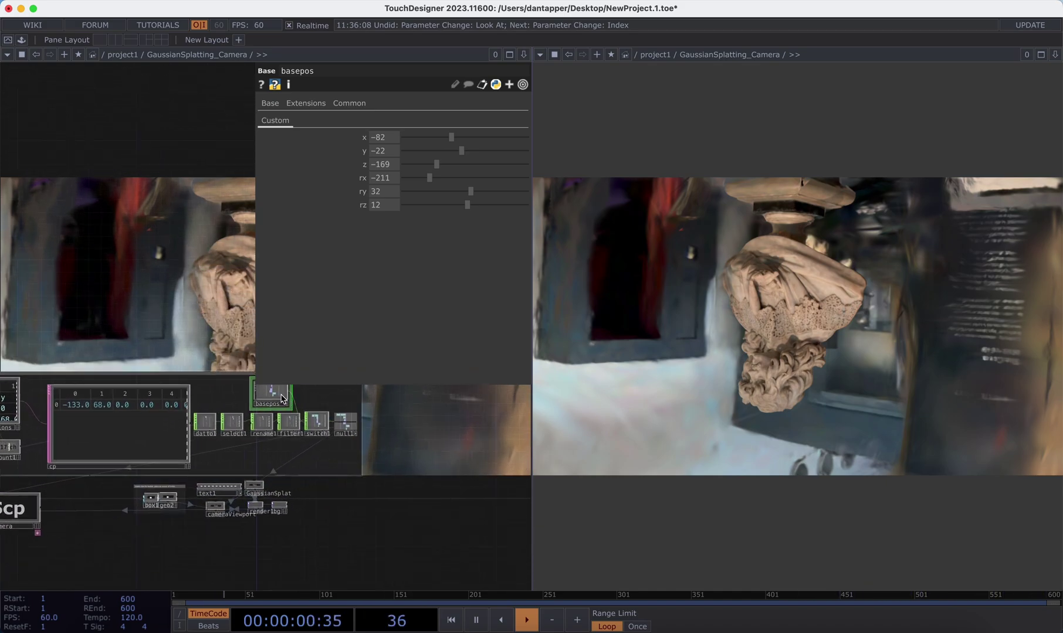
# Examine the saved rows of the camera_positions table, including the options available for row 6
pyautogui.moveTo(135, 363); pyautogui.dragTo(254, 326)
pyautogui.scroll(5, 143, 404)
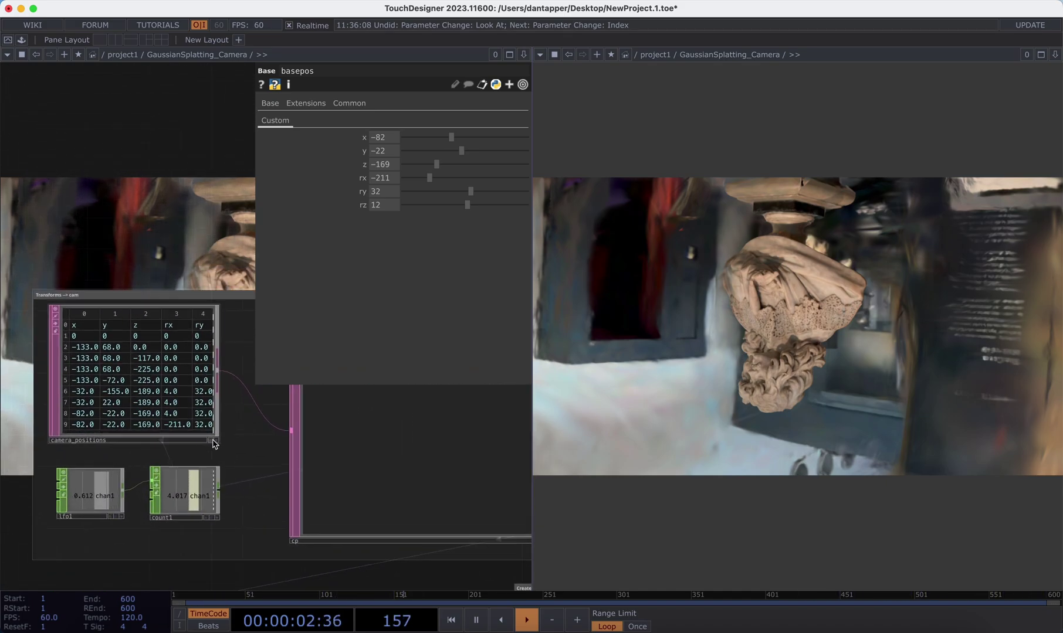
pyautogui.scroll(-5, 213, 430)
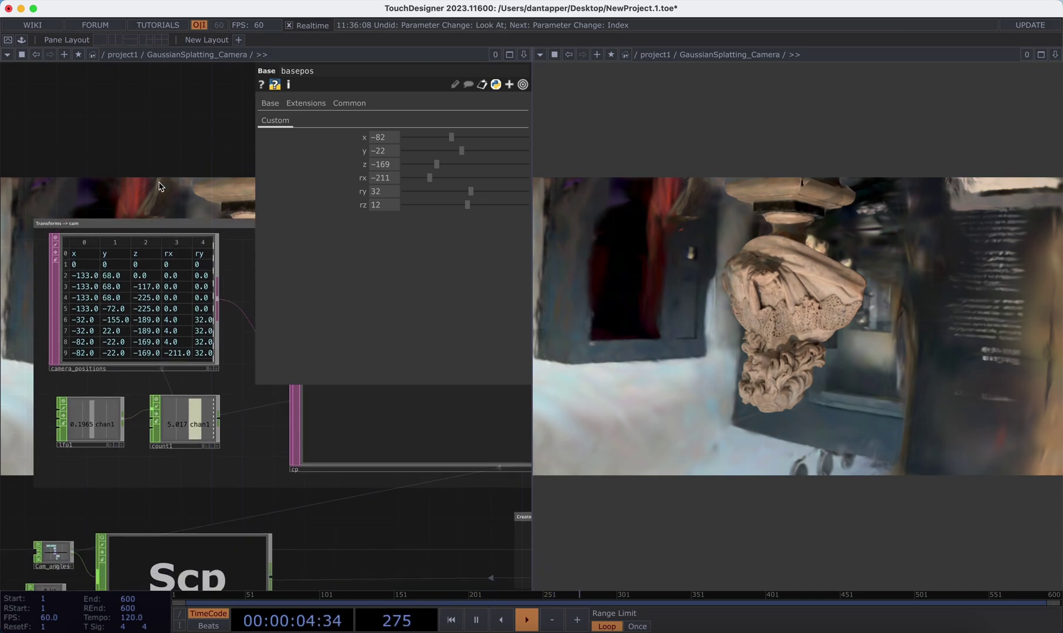
pyautogui.scroll(3, 199, 308)
pyautogui.click(220, 359)
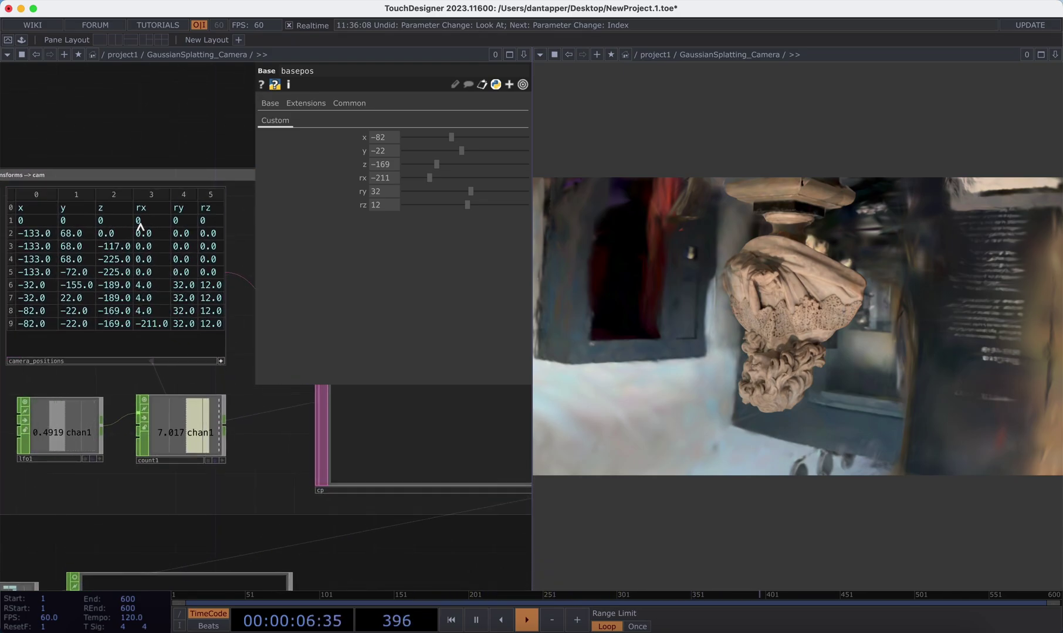
pyautogui.rightClick(11, 285)
pyautogui.press('Escape')
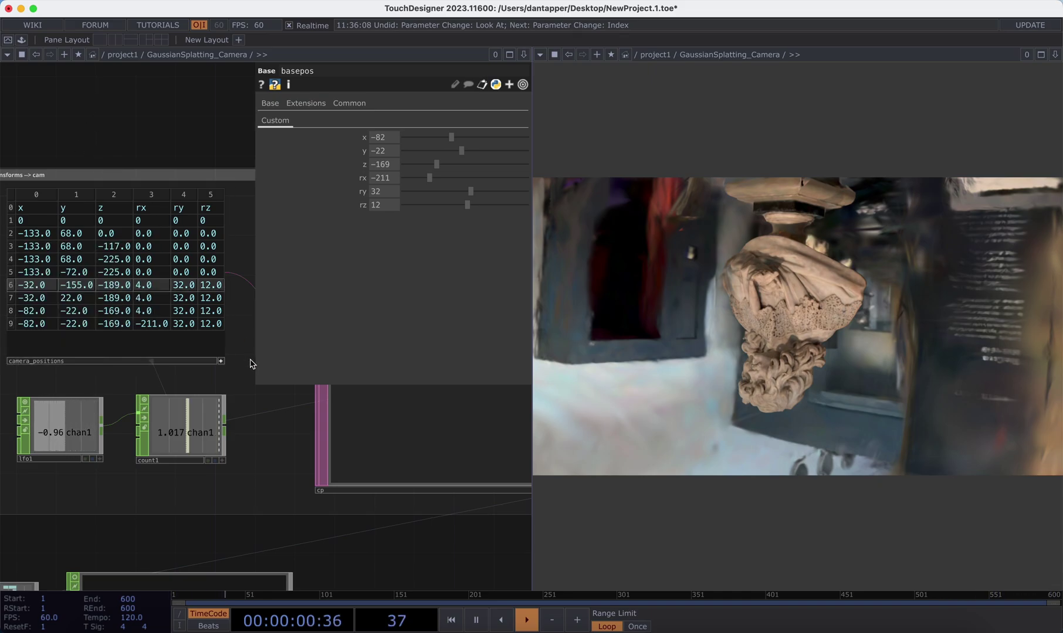
pyautogui.click(222, 362)
# Set the switch1 operator's index to 0 and close its parameters to watch the camera cycle through the saved positions
pyautogui.scroll(-10, 219, 352)
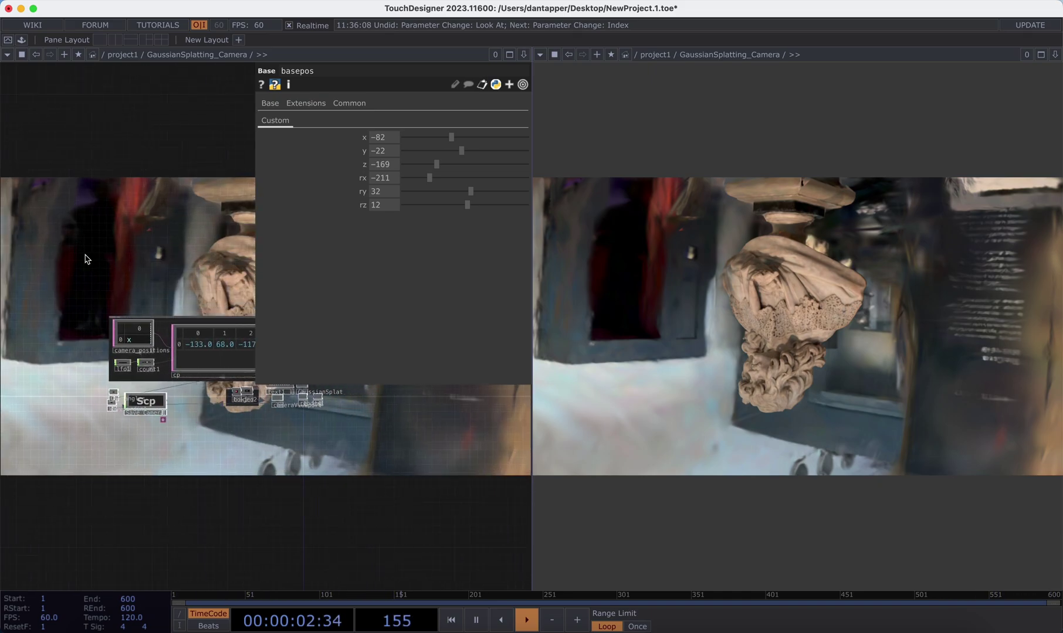
pyautogui.scroll(5, 204, 332)
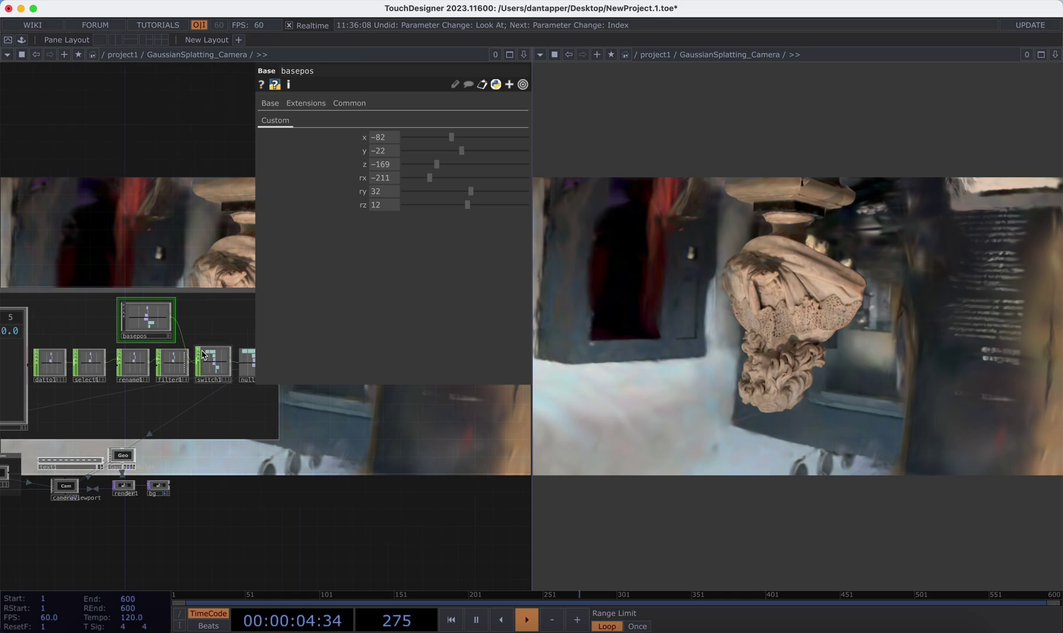
pyautogui.click(212, 363)
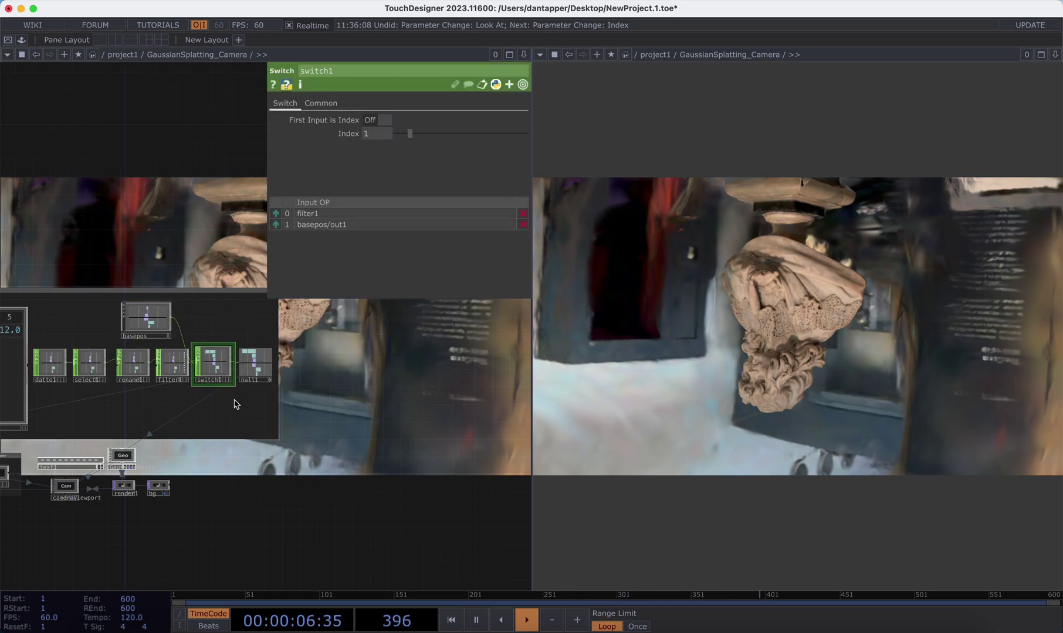
pyautogui.scroll(2, 212, 349)
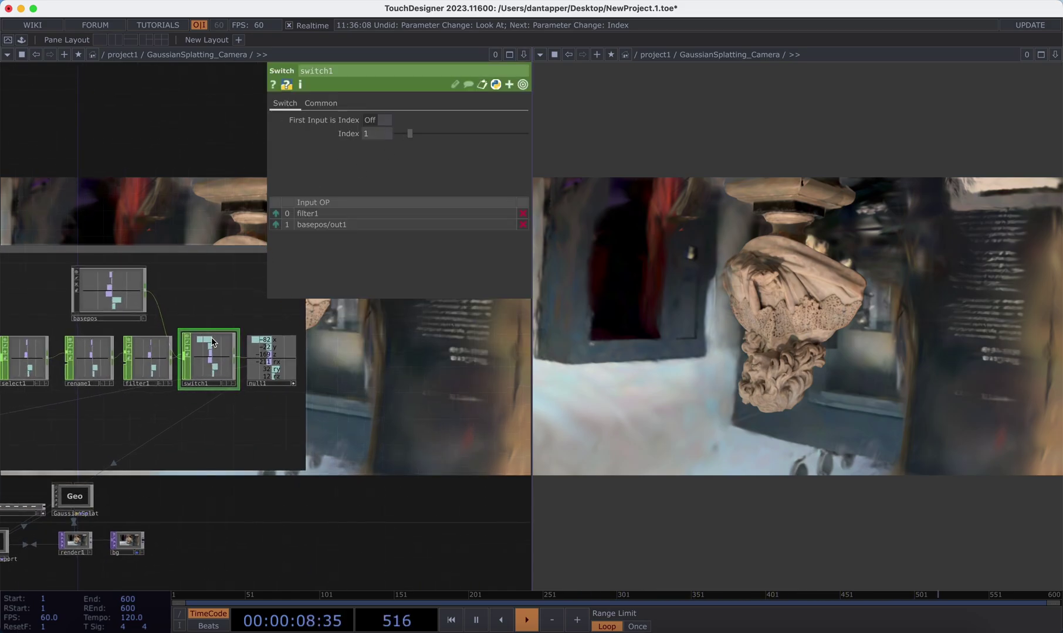
pyautogui.moveTo(409, 135); pyautogui.dragTo(245, 147)
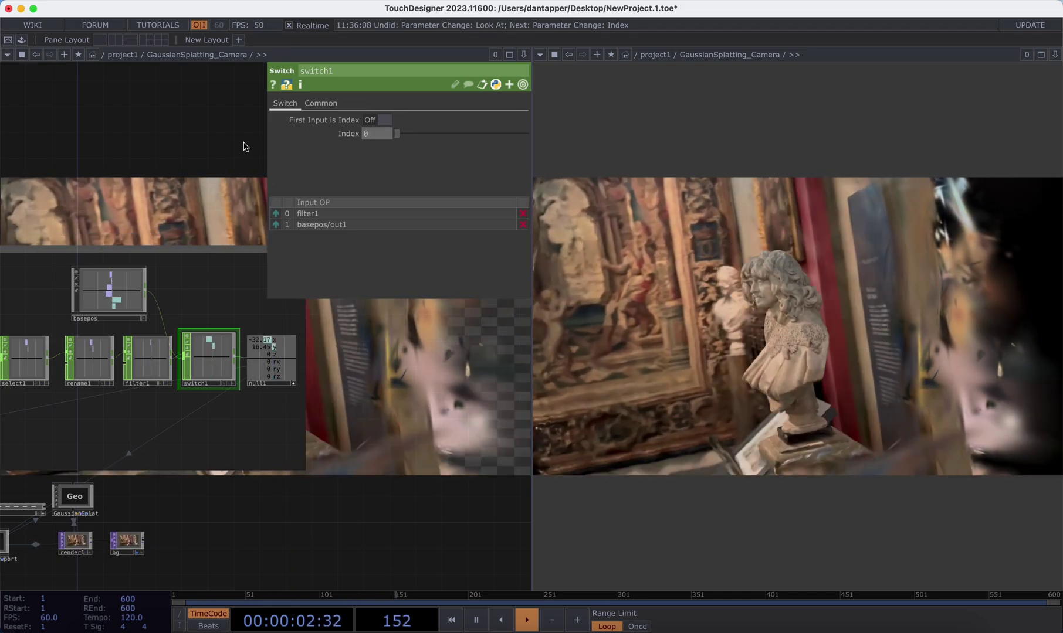
pyautogui.press('p')
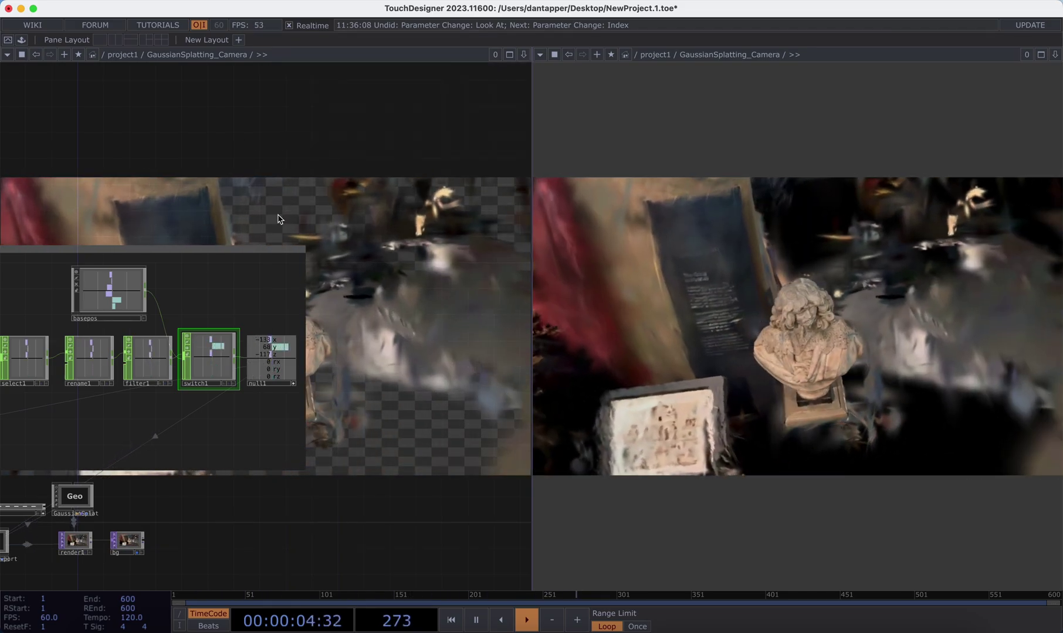
# Leave the GaussianSplatting_Camera network and delete that container from project1
pyautogui.scroll(-2, 277, 215)
pyautogui.moveTo(276, 215); pyautogui.dragTo(361, 184)
pyautogui.scroll(-5, 352, 195)
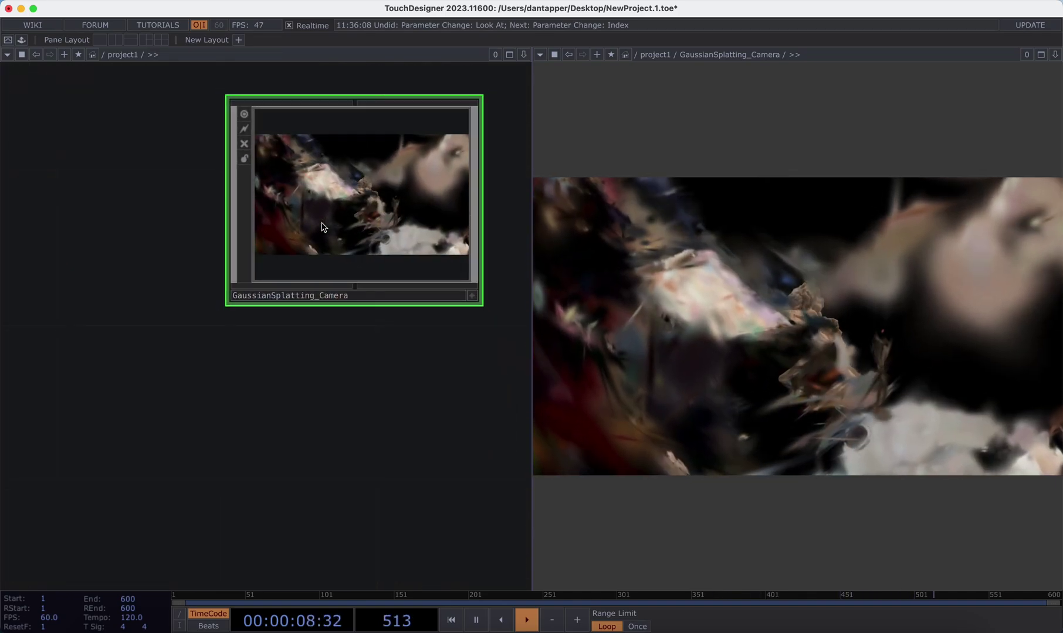
pyautogui.press('Delete')
# Add the GaussianSplatting_Noise component from the Guassian Splat updates folder to project1 and show its view in the second pane
pyautogui.click(22, 40)
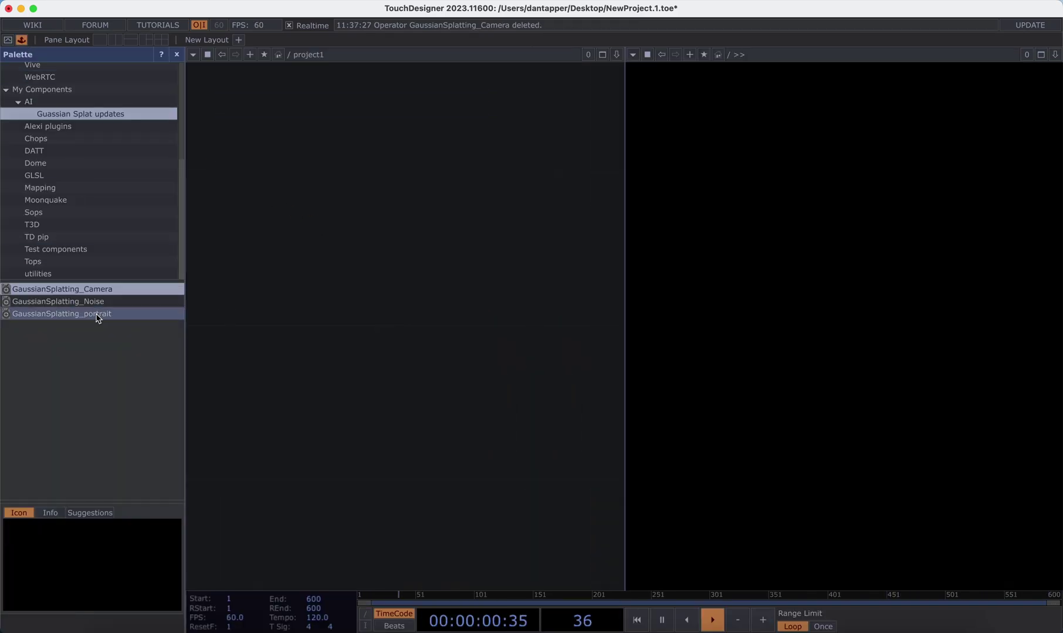
pyautogui.moveTo(312, 247); pyautogui.dragTo(312, 249)
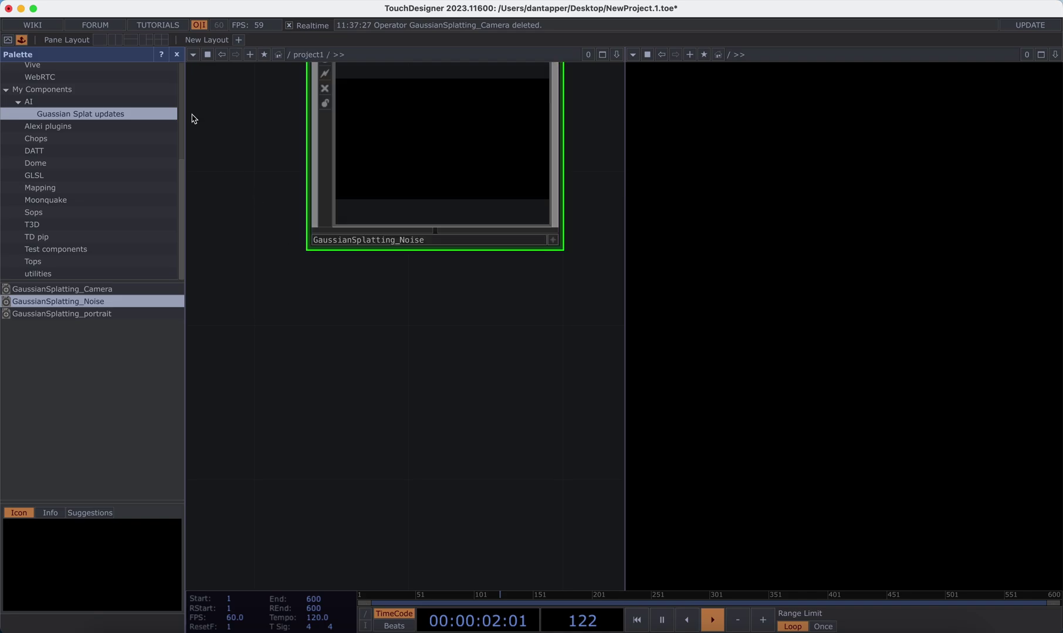
pyautogui.hotkey('alt', 'l')
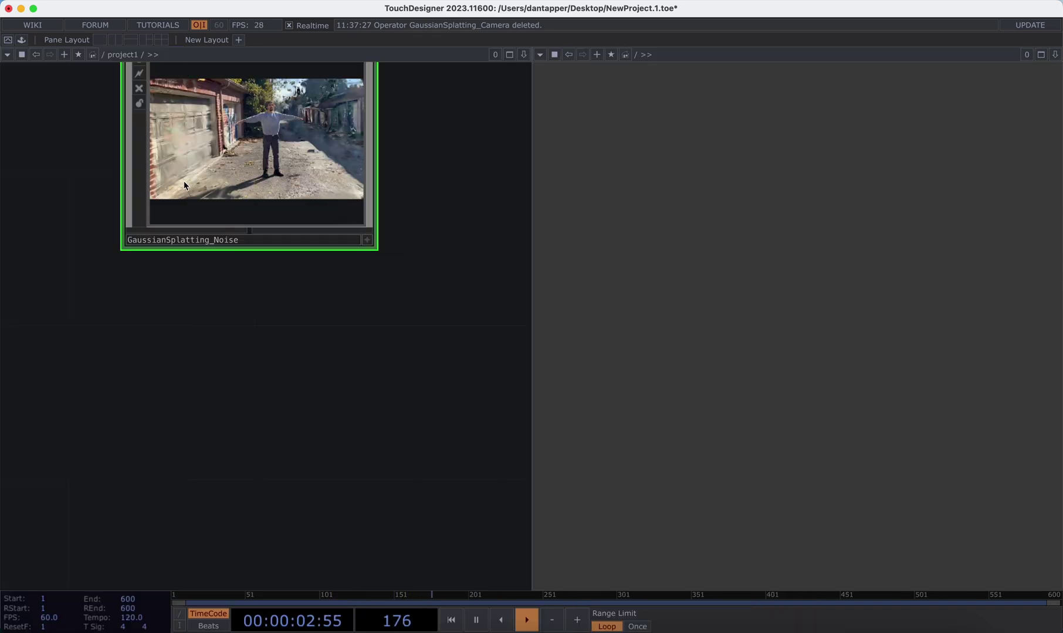
pyautogui.scroll(3, 261, 381)
pyautogui.moveTo(286, 252); pyautogui.dragTo(688, 52)
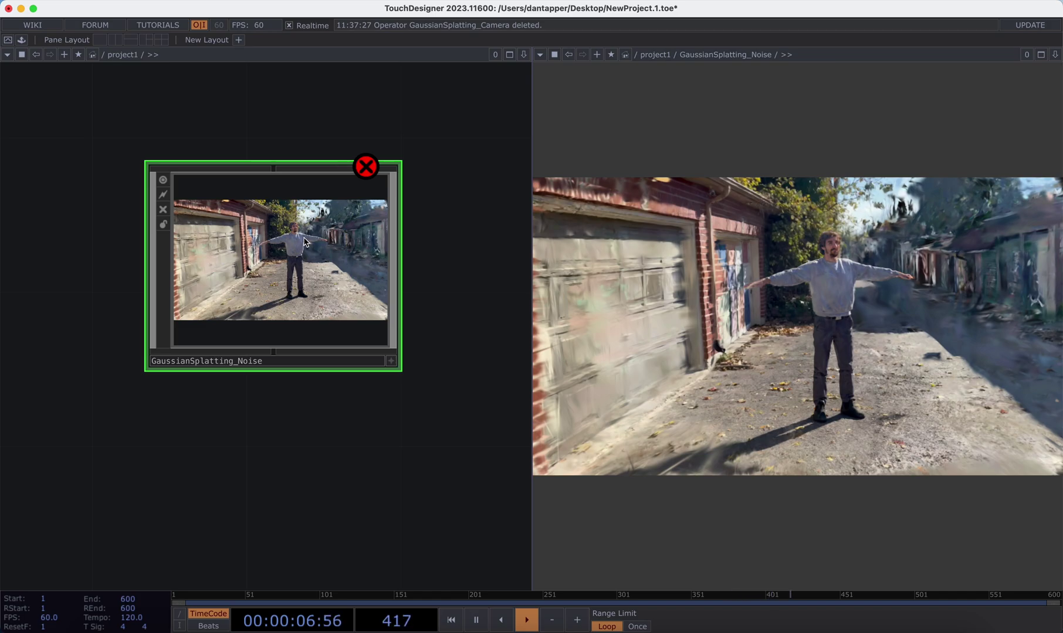
# Check the Resetpulse expression of GaussianSplatting_Noise and place a Keyboard In CHOP above that container
pyautogui.scroll(3, 375, 204)
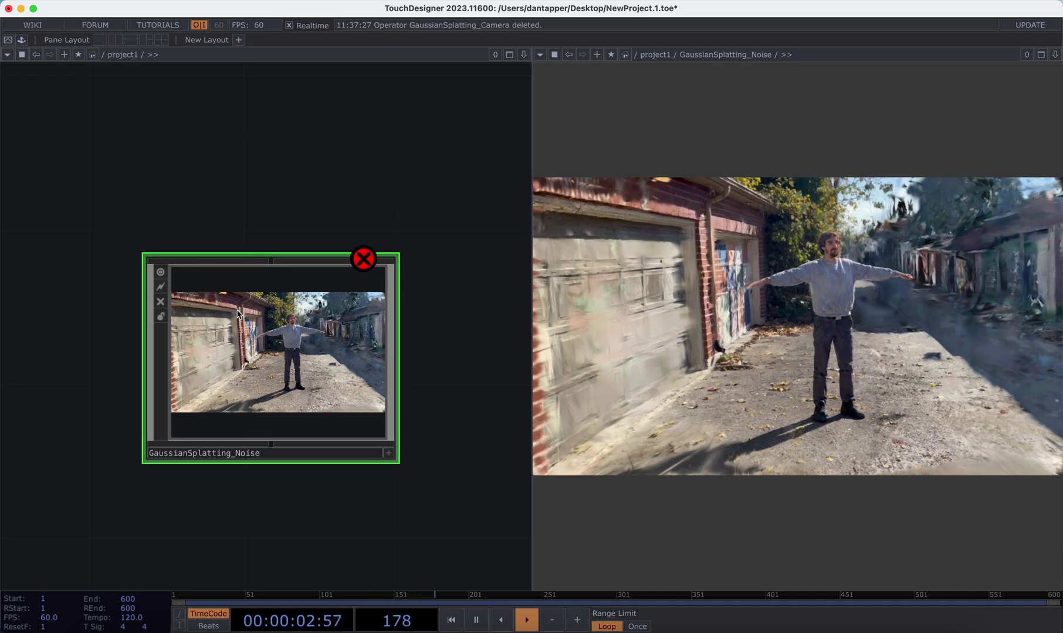
pyautogui.press('p')
pyautogui.click(326, 364)
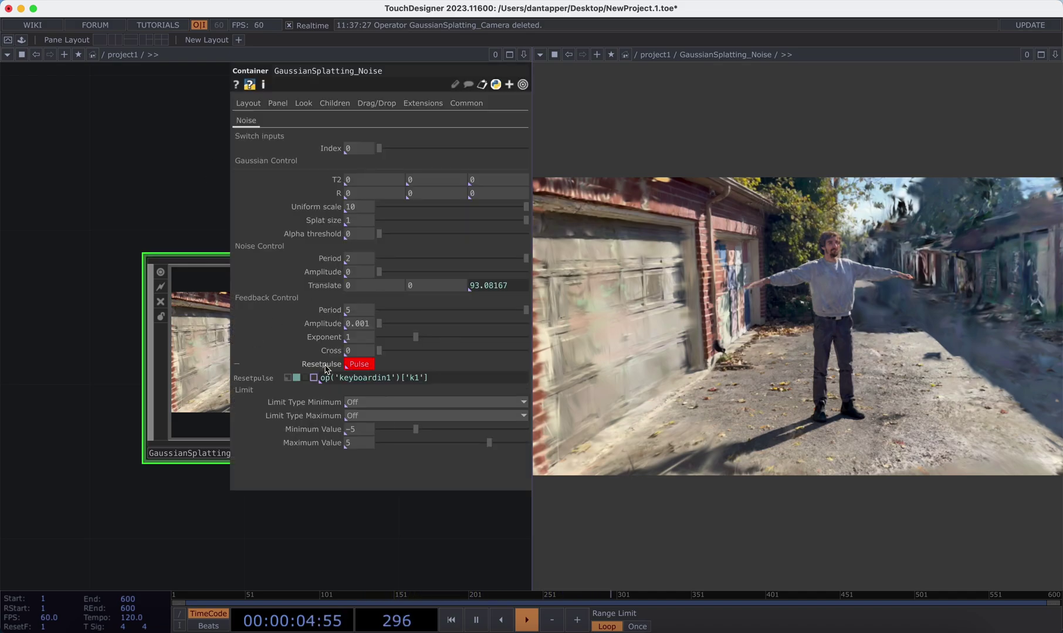
pyautogui.press('p')
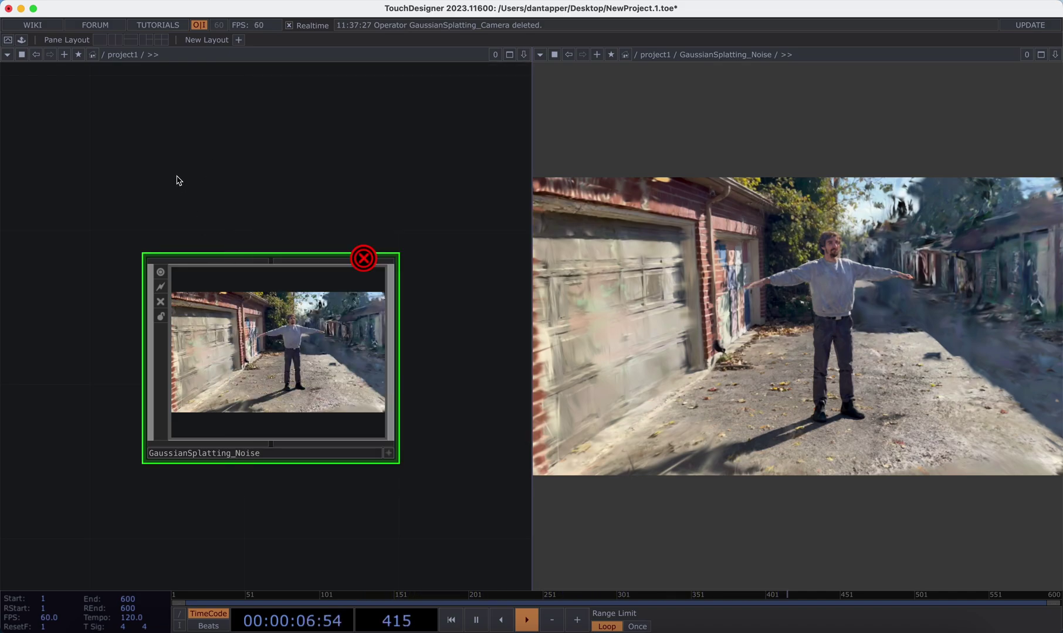
pyautogui.press('Tab')
pyautogui.write('ke')
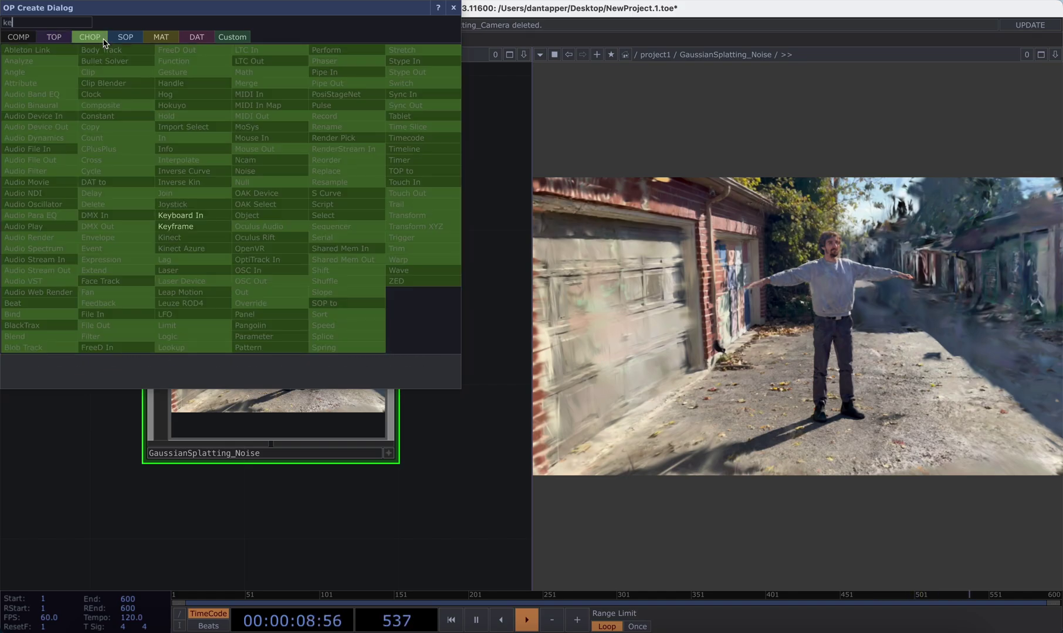
pyautogui.click(183, 215)
pyautogui.click(319, 148)
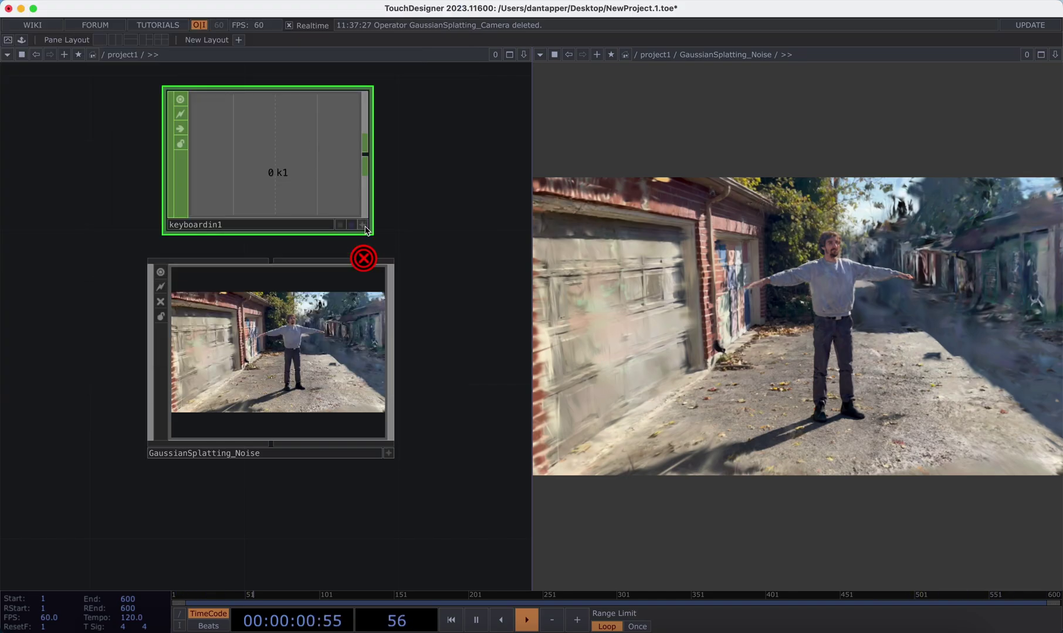
# Link the k1 channel of keyboardin1 to the container's Resetpulse parameter as a CHOP reference
pyautogui.press('a')
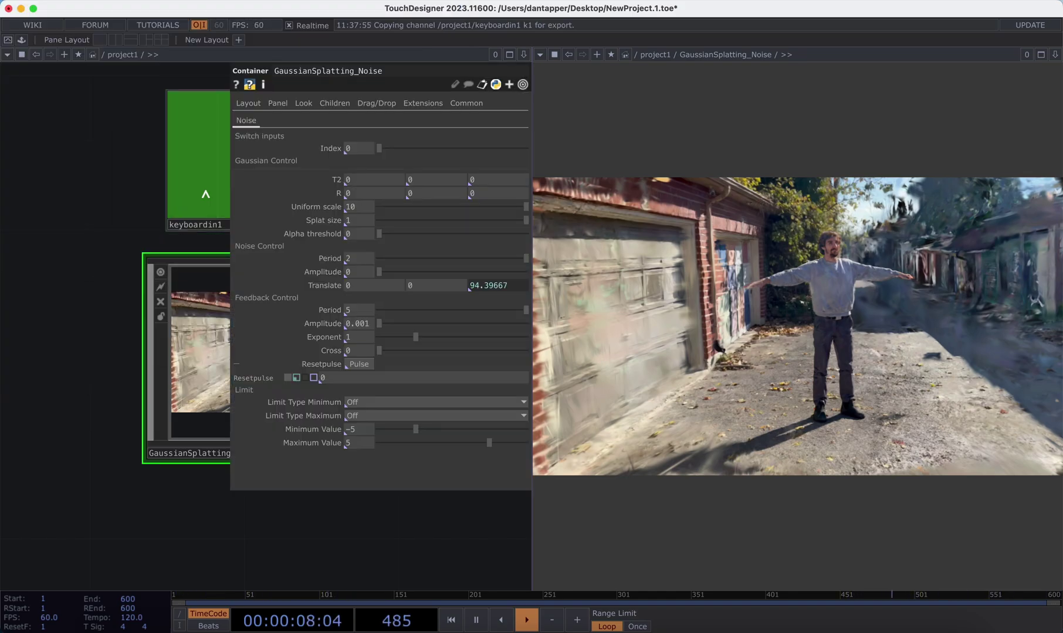
pyautogui.rightClick(365, 362)
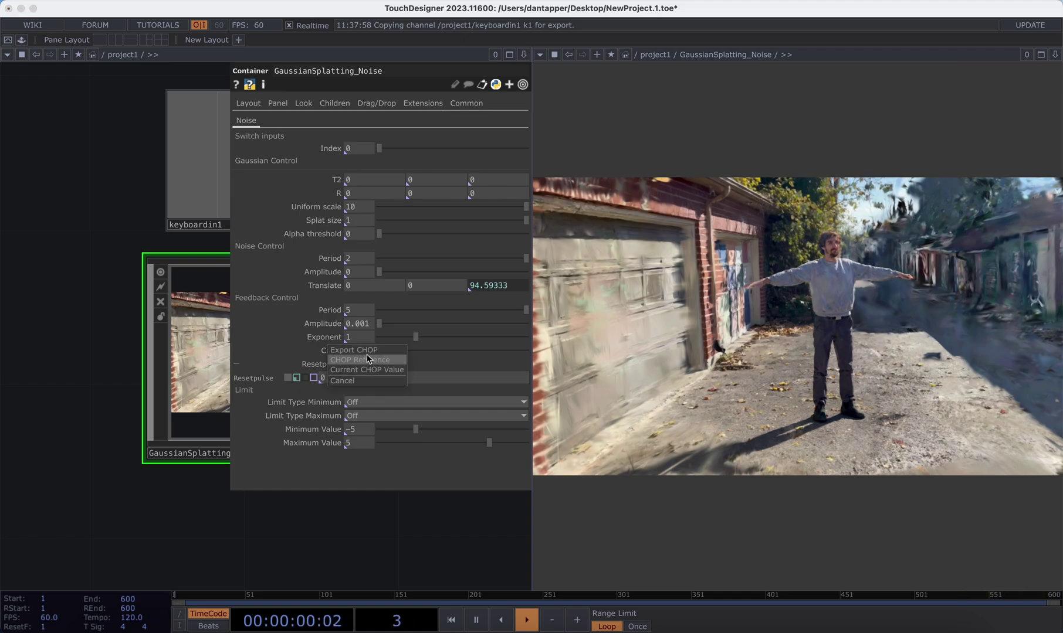
pyautogui.click(367, 360)
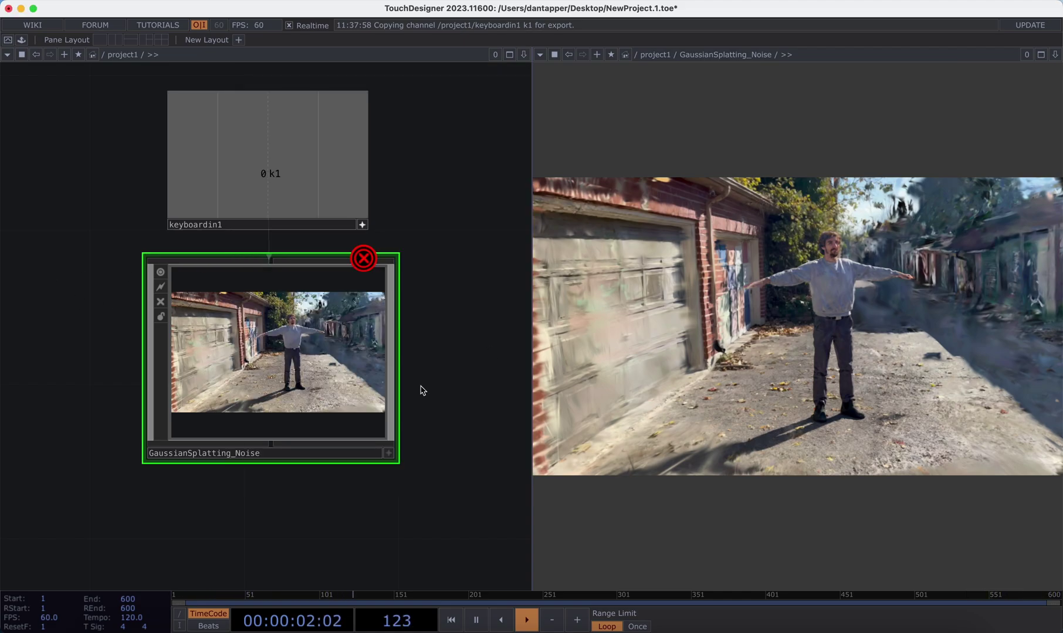
# Delete the GaussianSplatting_Noise container and undo the deletion to reload it
pyautogui.press('i')
pyautogui.press('u')
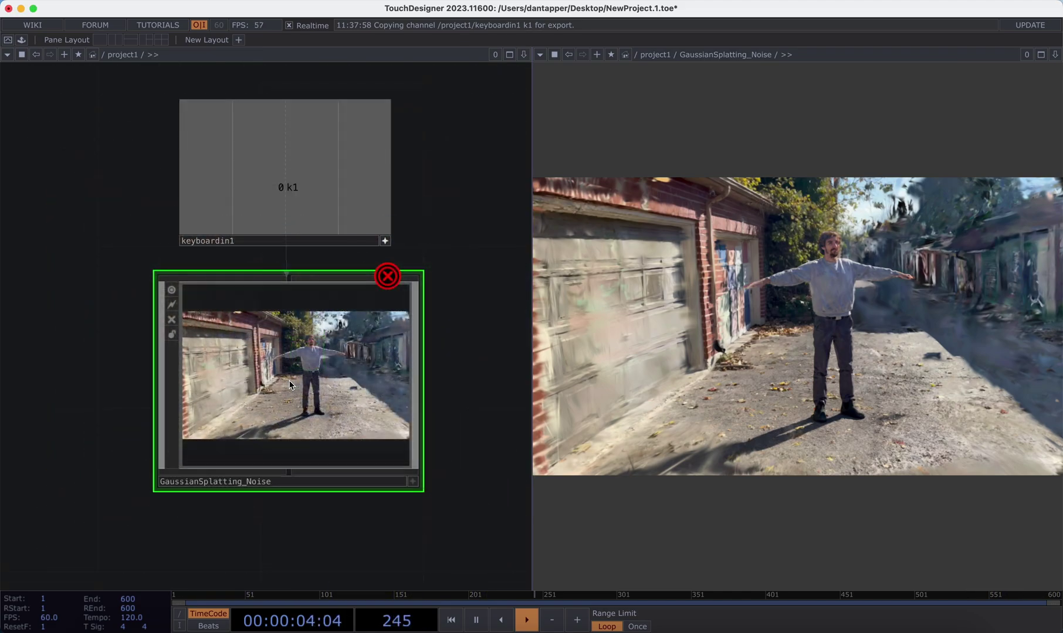
pyautogui.press('Delete')
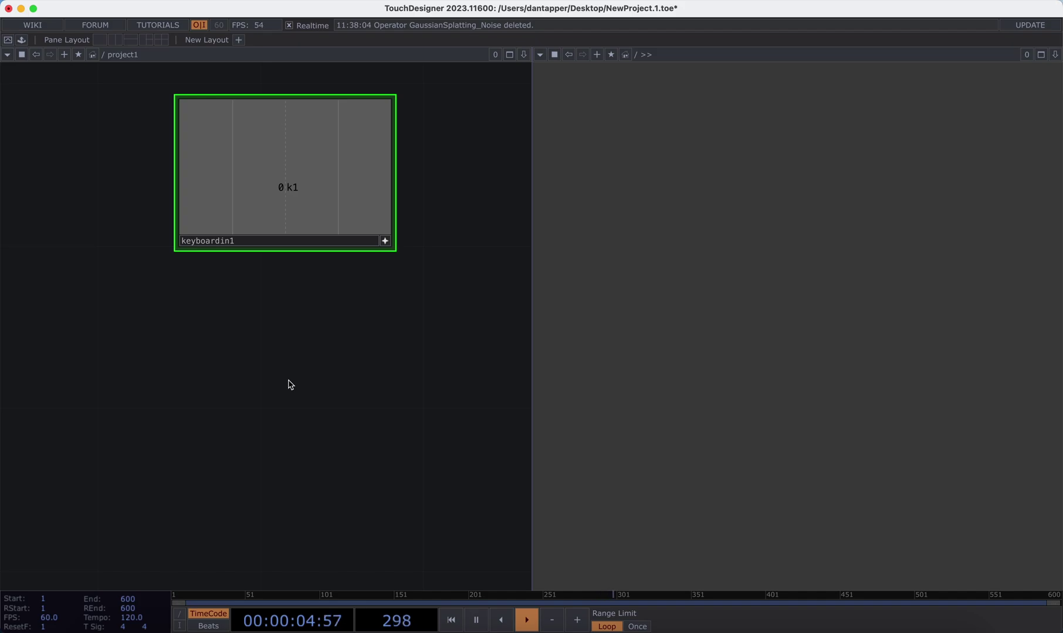
pyautogui.press('super+z')
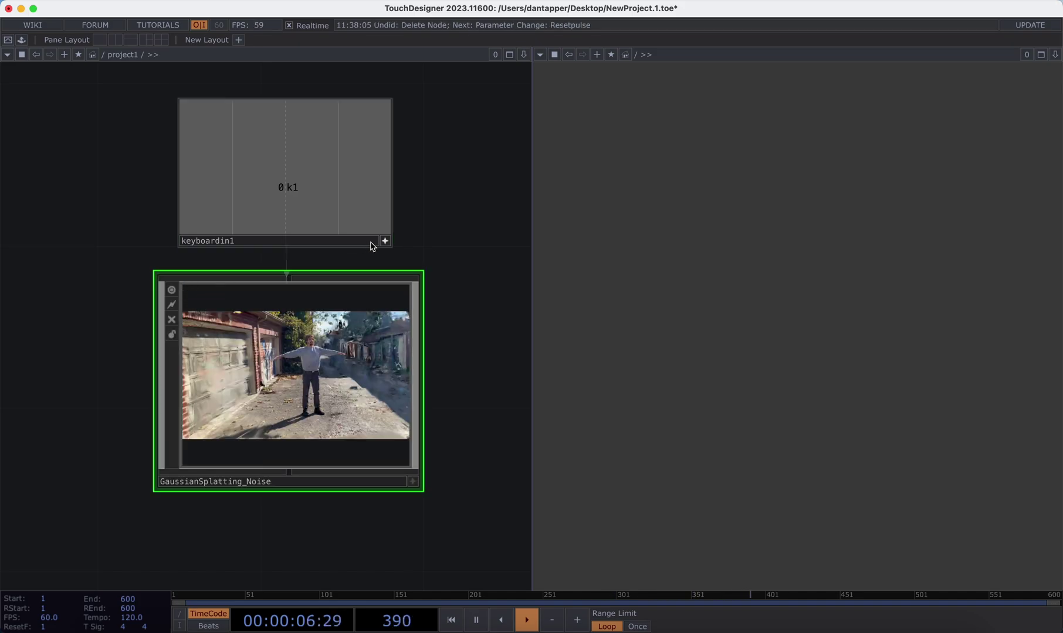
# Show GaussianSplatting_Noise in the second pane again and orbit its camera view around the standing man
pyautogui.scroll(-2, 417, 237)
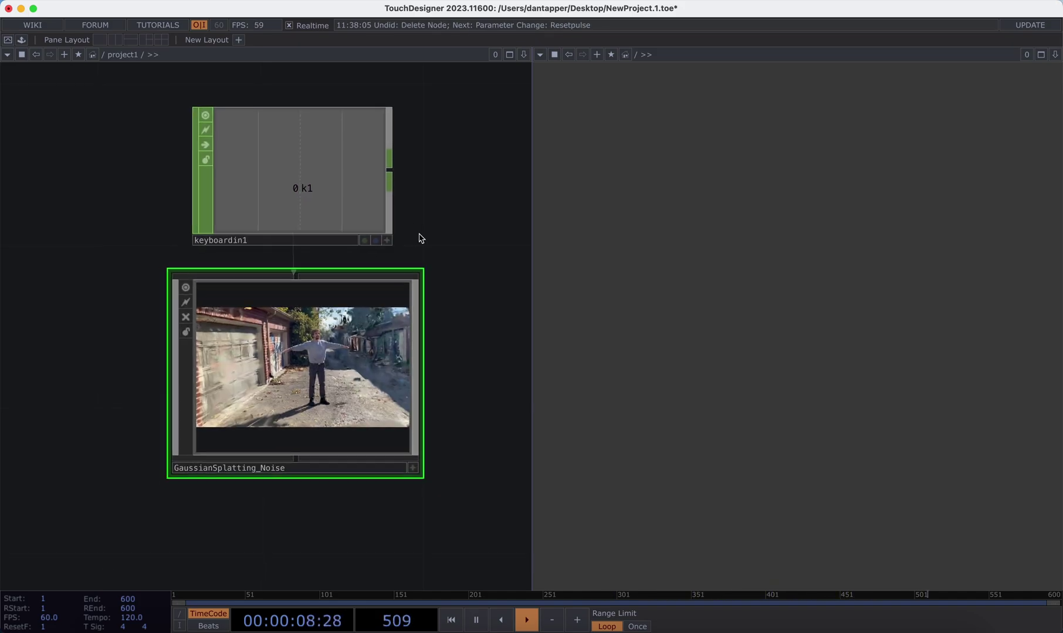
pyautogui.moveTo(420, 237); pyautogui.dragTo(406, 198)
pyautogui.click(582, 198)
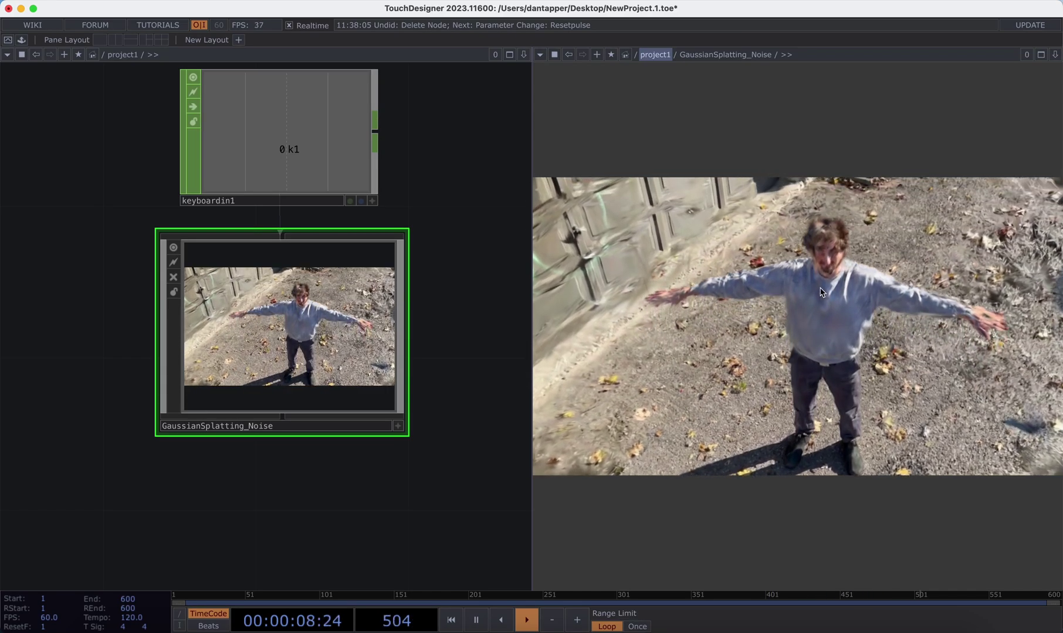
pyautogui.rightClick(822, 229)
pyautogui.click(781, 237)
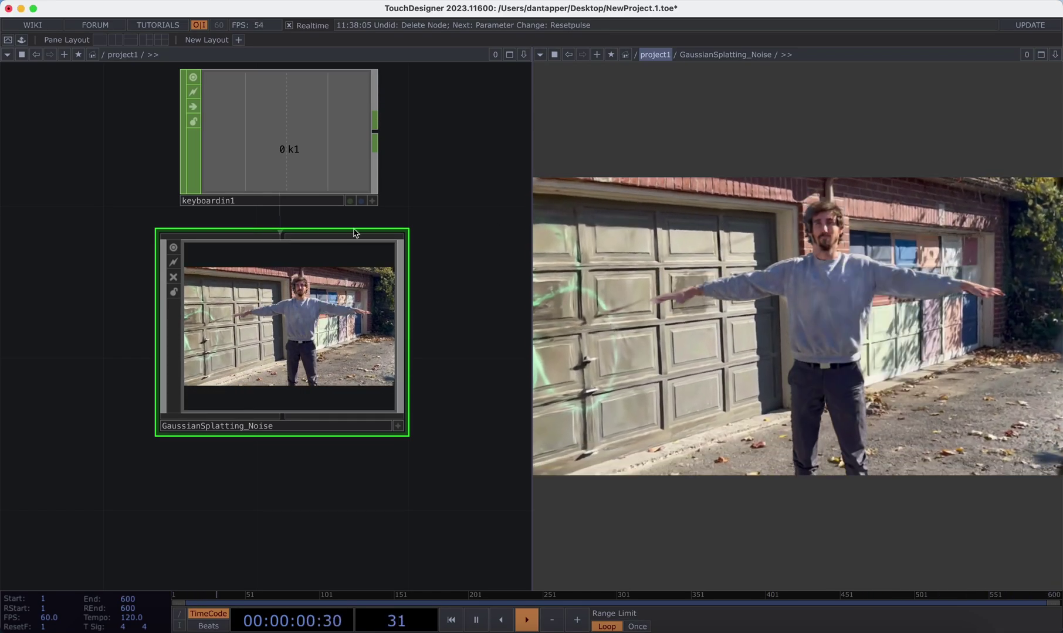
# Review the parameters of the GaussianSplatting_Noise container and of the GaussianSplat geometry inside it
pyautogui.press('p')
pyautogui.hscroll(5, 127, 292)
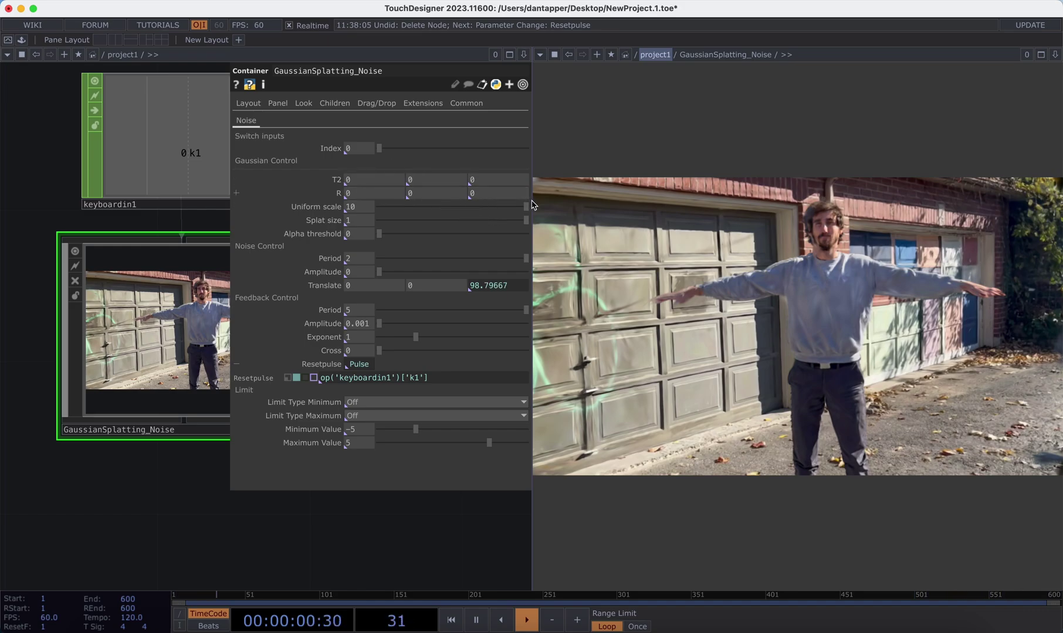
pyautogui.doubleClick(149, 287)
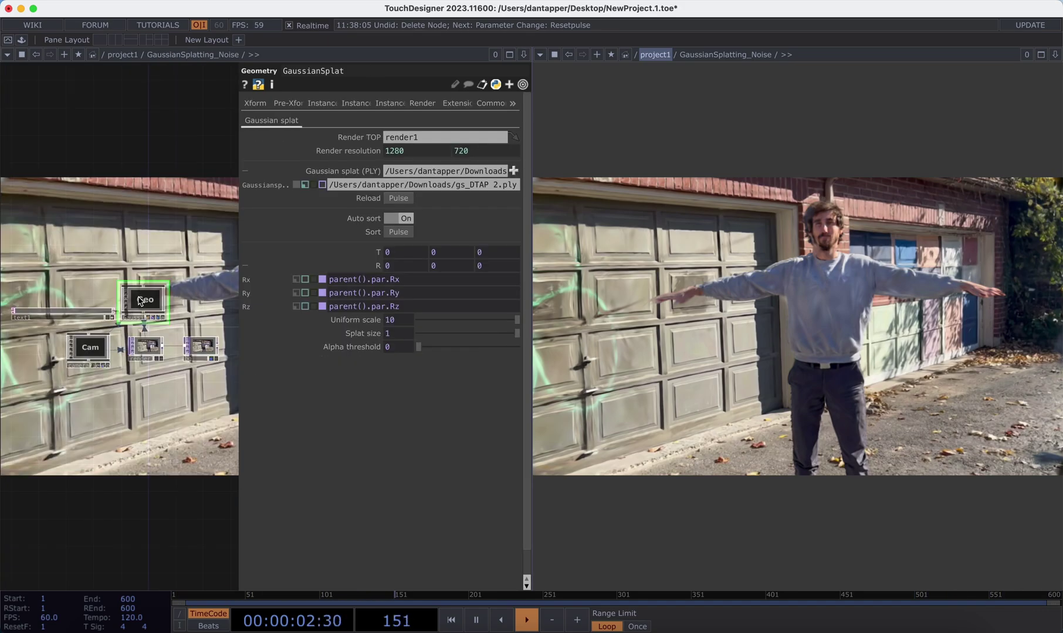
pyautogui.scroll(-5, 38, 302)
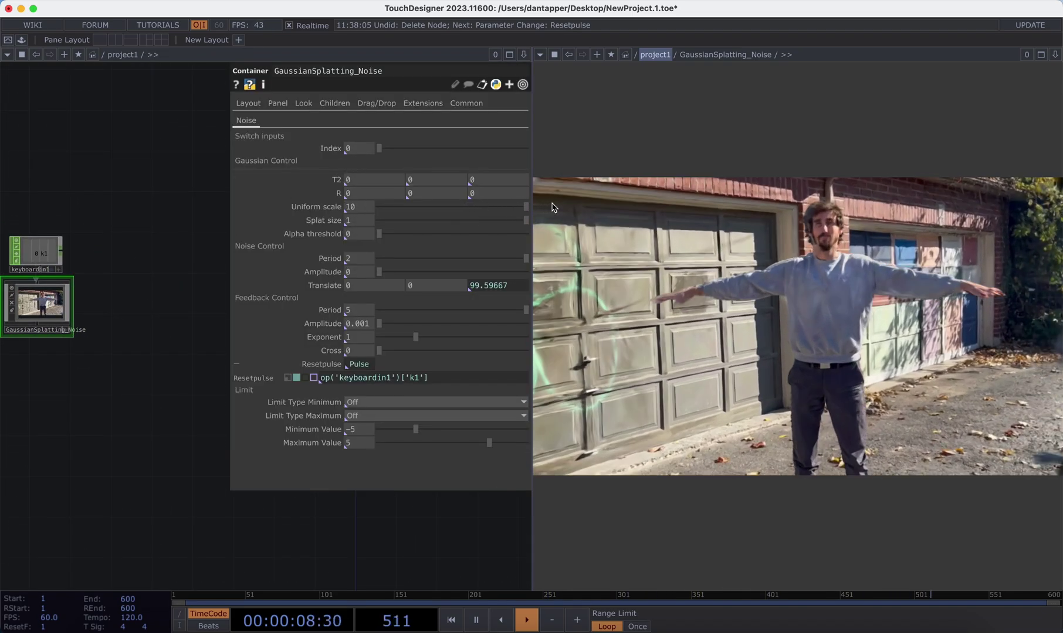
# Try reducing the container's splat size to 0.347 and adjusting its alpha threshold
pyautogui.moveTo(499, 226)
pyautogui.mouseDown()
pyautogui.moveTo(450, 225)
pyautogui.moveTo(485, 221)
pyautogui.mouseUp()
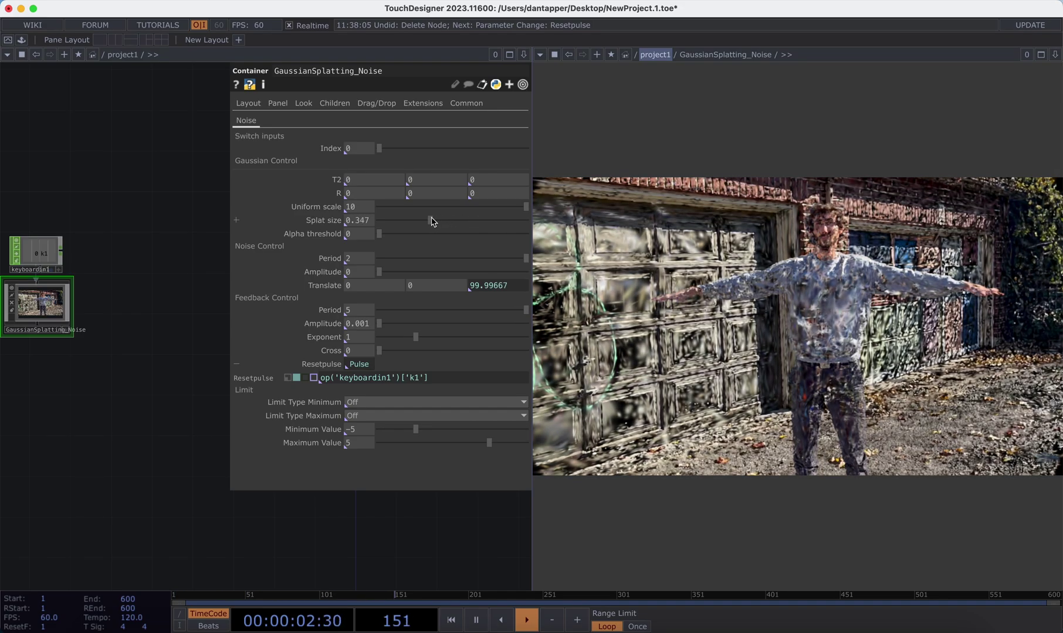
pyautogui.moveTo(437, 236); pyautogui.dragTo(327, 241)
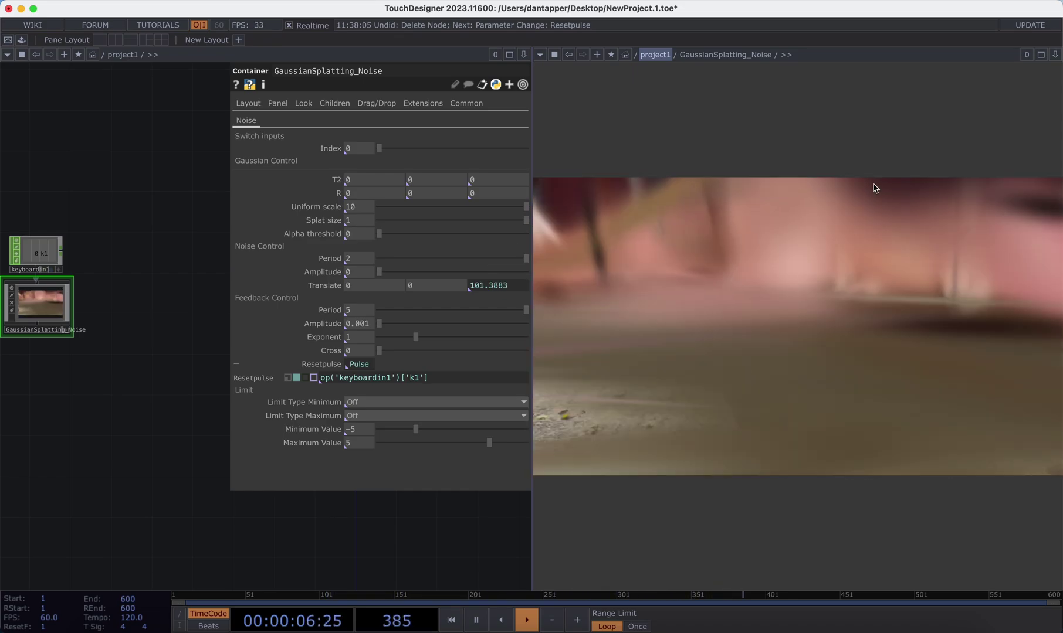
# Set the switch inputs Index of GaussianSplatting_Noise to 1
pyautogui.press('1')
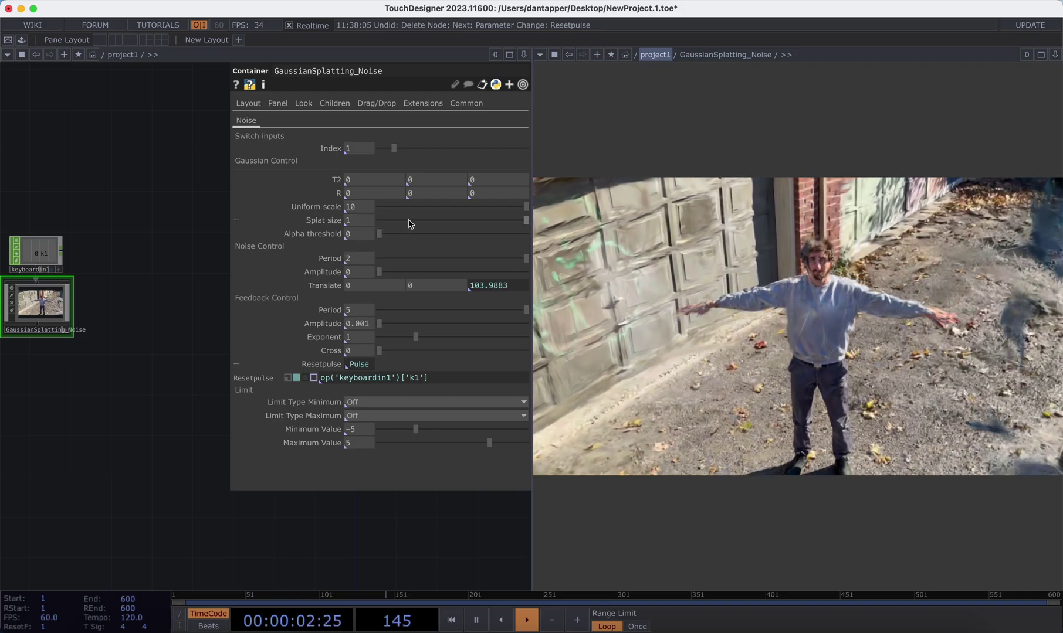
# Try distorting the splat by raising the Noise Control amplitude to 0.519 and setting its period to 20
pyautogui.moveTo(380, 274); pyautogui.dragTo(526, 259)
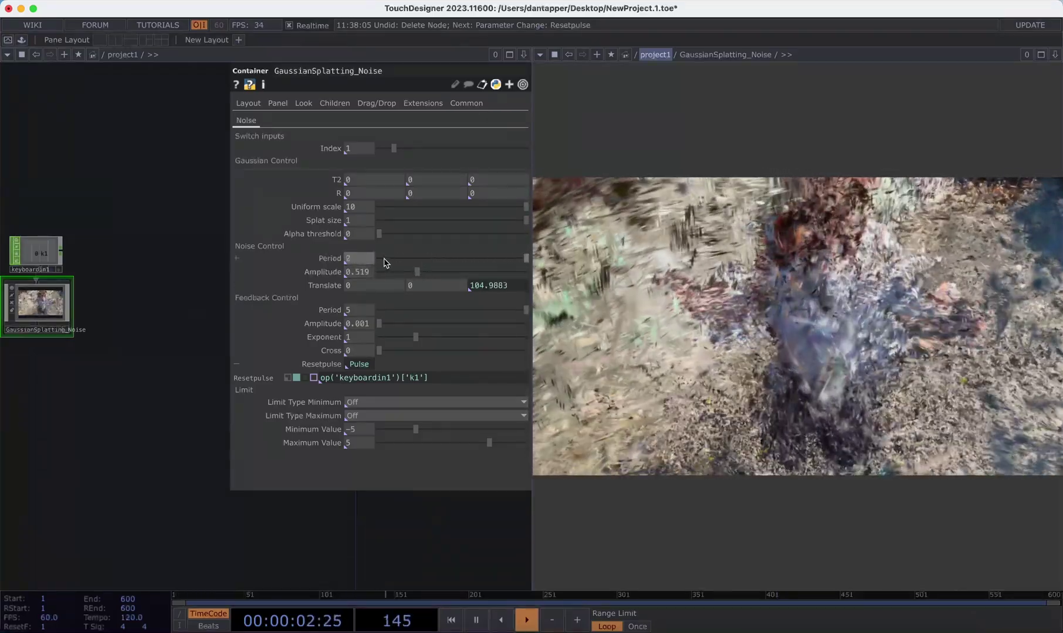
pyautogui.click(358, 258)
pyautogui.write('20')
pyautogui.press('Return')
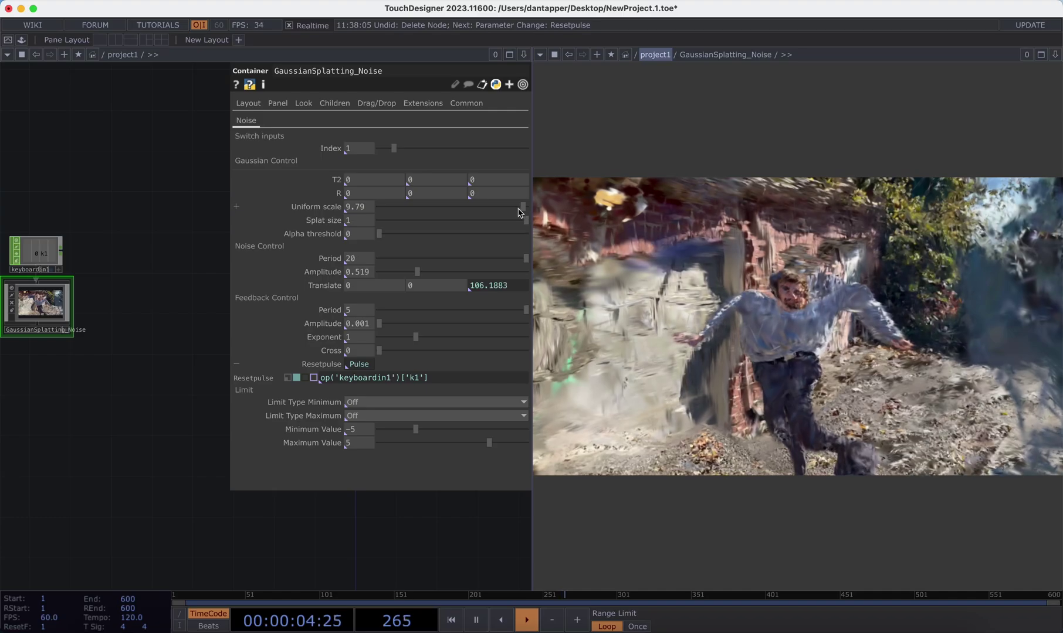
# Reduce the splat size to 0.665 and try out the alpha threshold, returning it to 0
pyautogui.moveTo(526, 221); pyautogui.dragTo(476, 221)
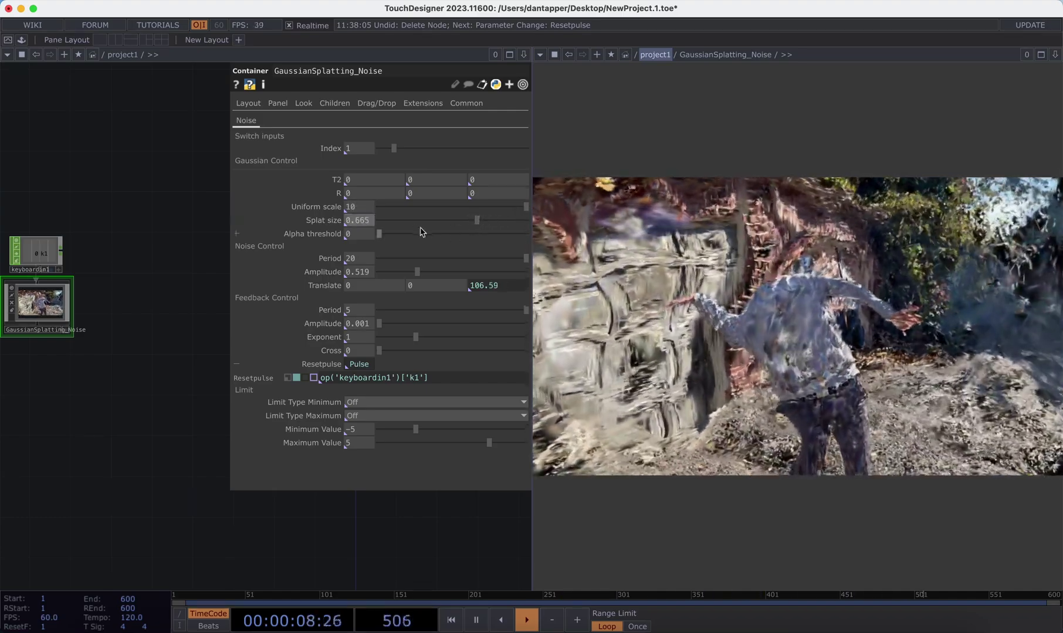
pyautogui.moveTo(384, 235); pyautogui.dragTo(257, 232)
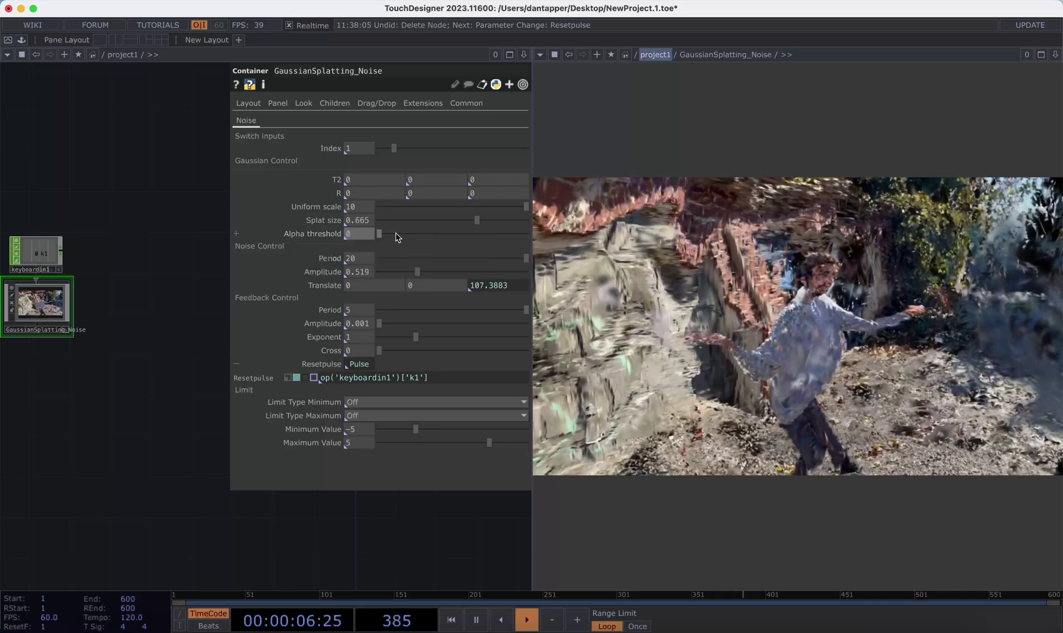
pyautogui.moveTo(509, 236); pyautogui.dragTo(486, 237)
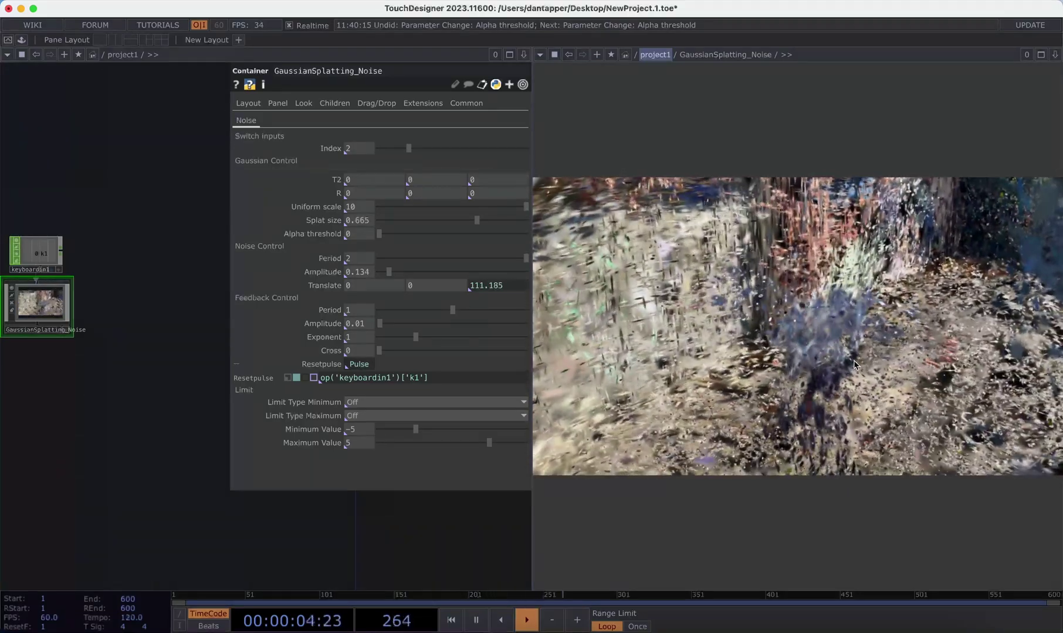
# Set the Feedback Control period to 5 and lower its amplitude to 0.001
pyautogui.click(359, 310)
pyautogui.write('5')
pyautogui.press('Return')
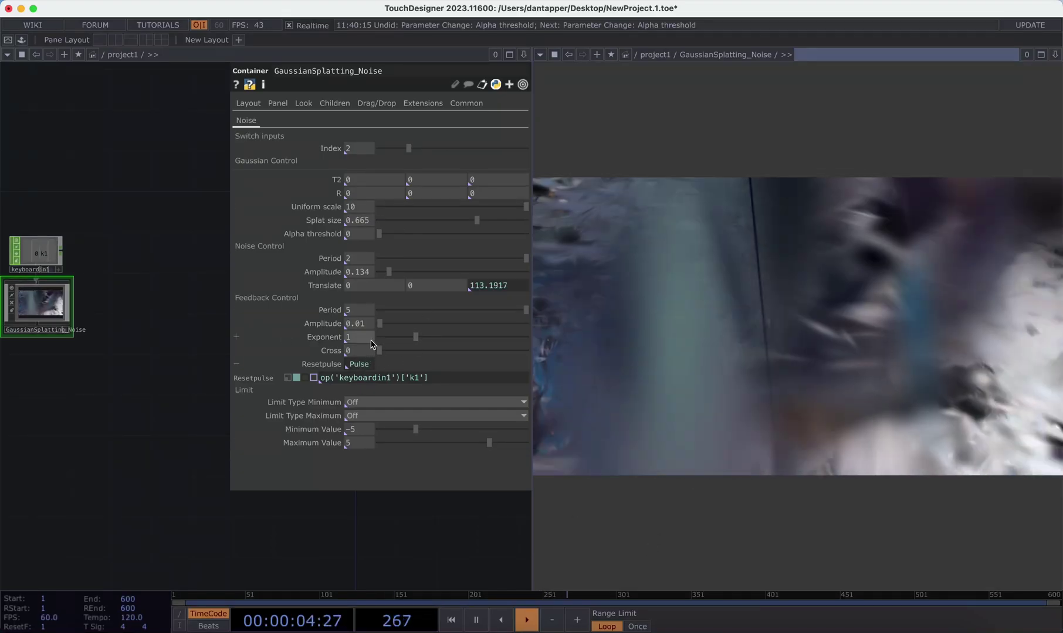
pyautogui.moveTo(380, 324); pyautogui.dragTo(377, 327)
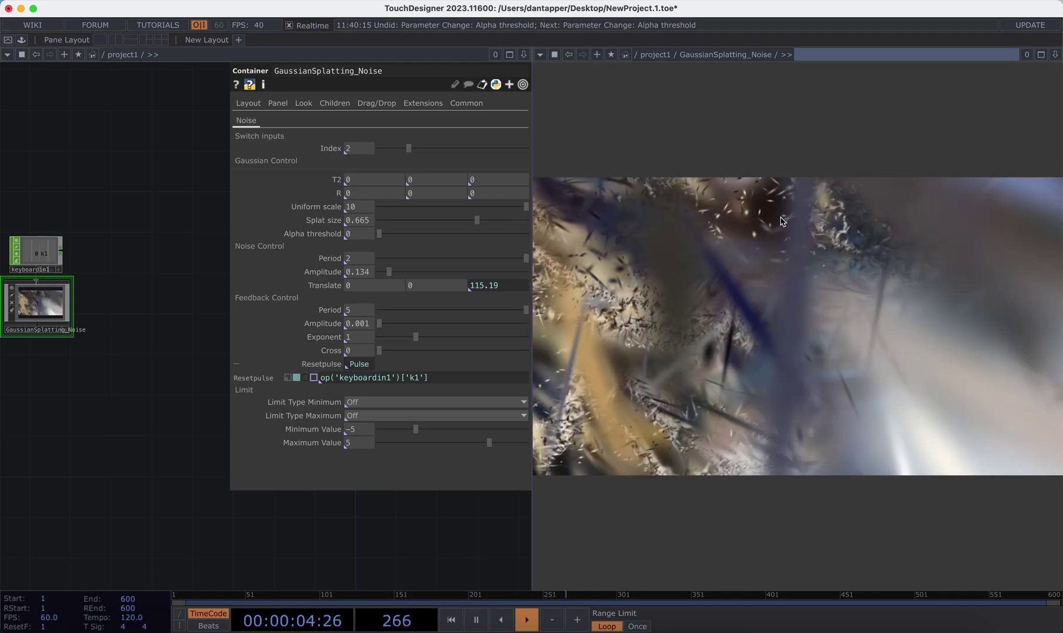
# Set the switch inputs Index to 0 to show the undistorted splat, and return it to 2
pyautogui.moveTo(409, 148); pyautogui.dragTo(379, 149)
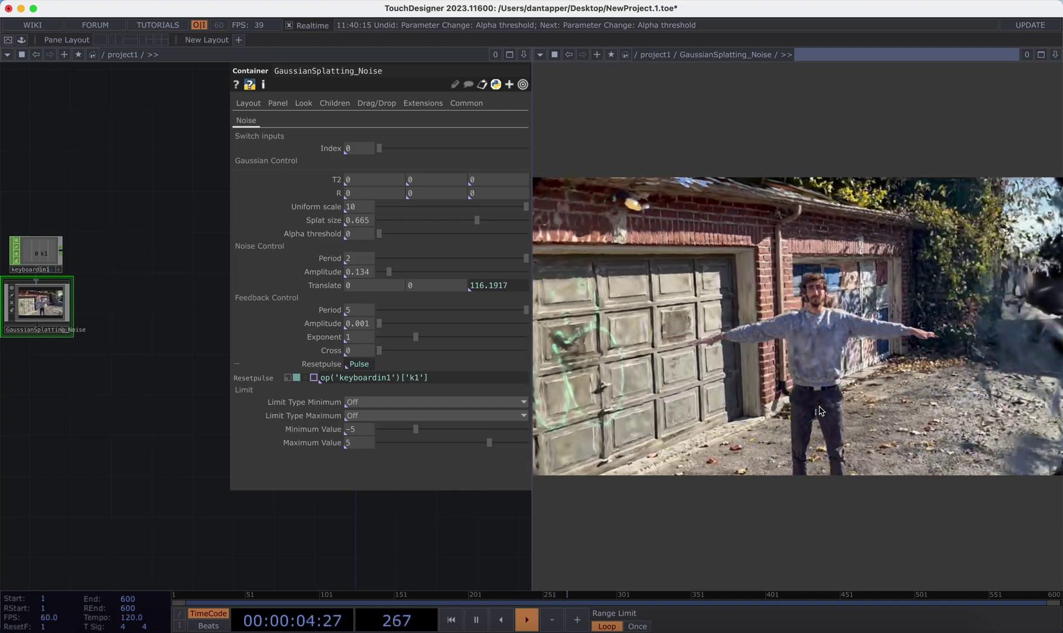
pyautogui.write('2')
pyautogui.press('Return')
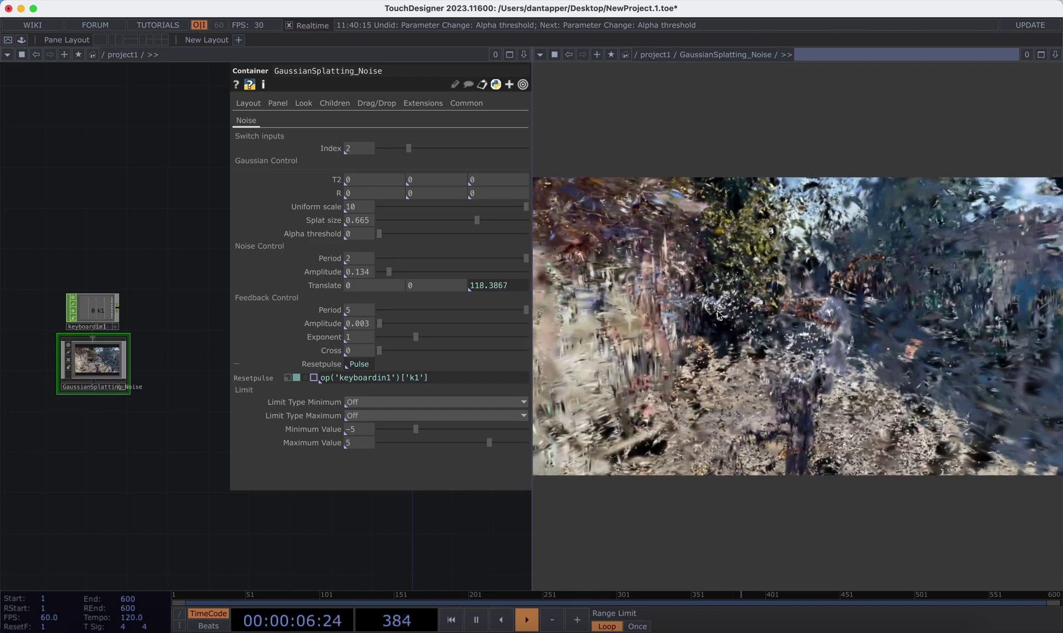
# Enter GaussianSplatting_Noise and its GaussianSplat geometry, and examine the network with noise1, Feedback, switch1 and limit1
pyautogui.doubleClick(113, 368)
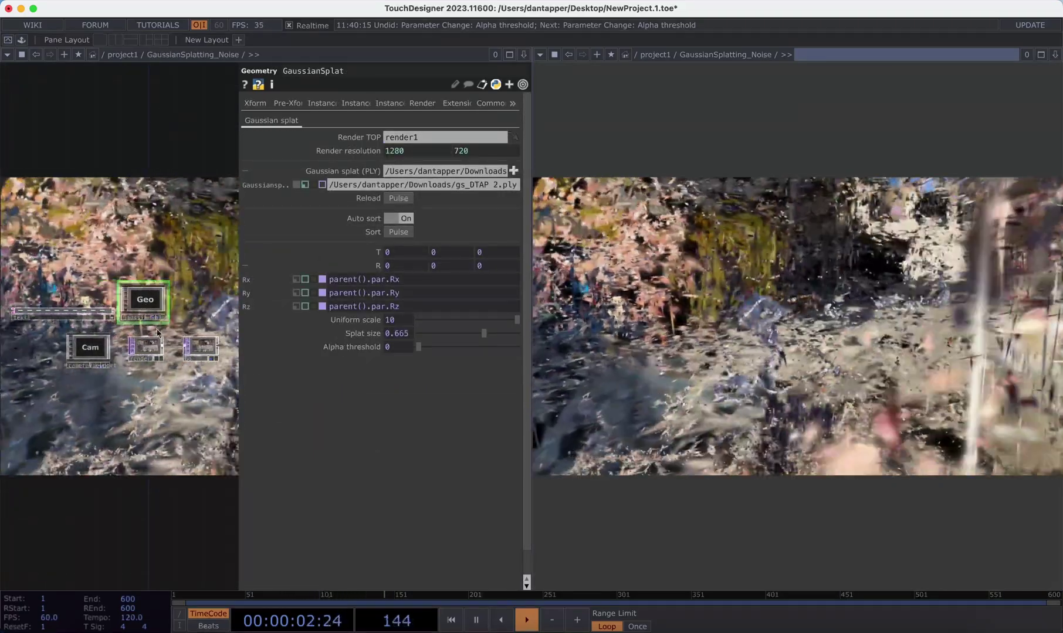
pyautogui.scroll(5, 191, 315)
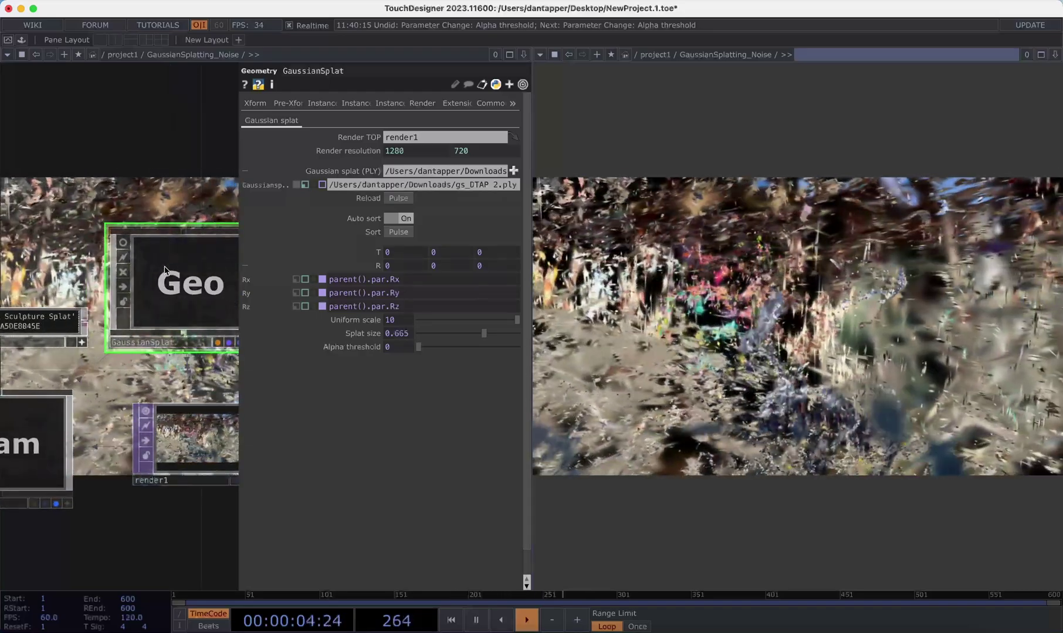
pyautogui.doubleClick(164, 270)
pyautogui.scroll(5, 182, 284)
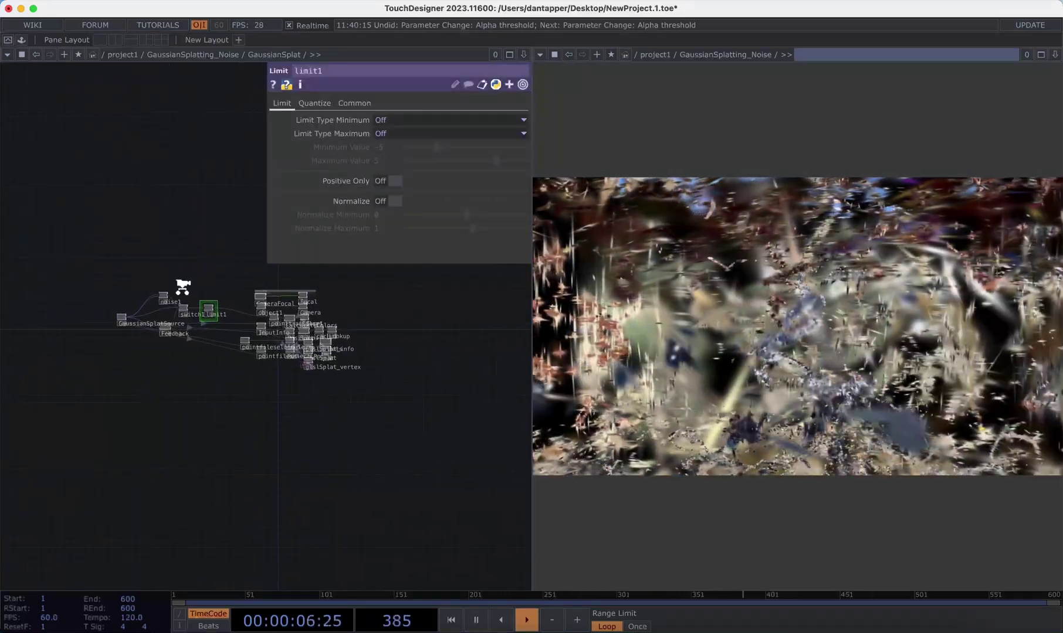
pyautogui.hscroll(-5, 223, 282)
pyautogui.scroll(3, 306, 340)
pyautogui.hscroll(5, 268, 325)
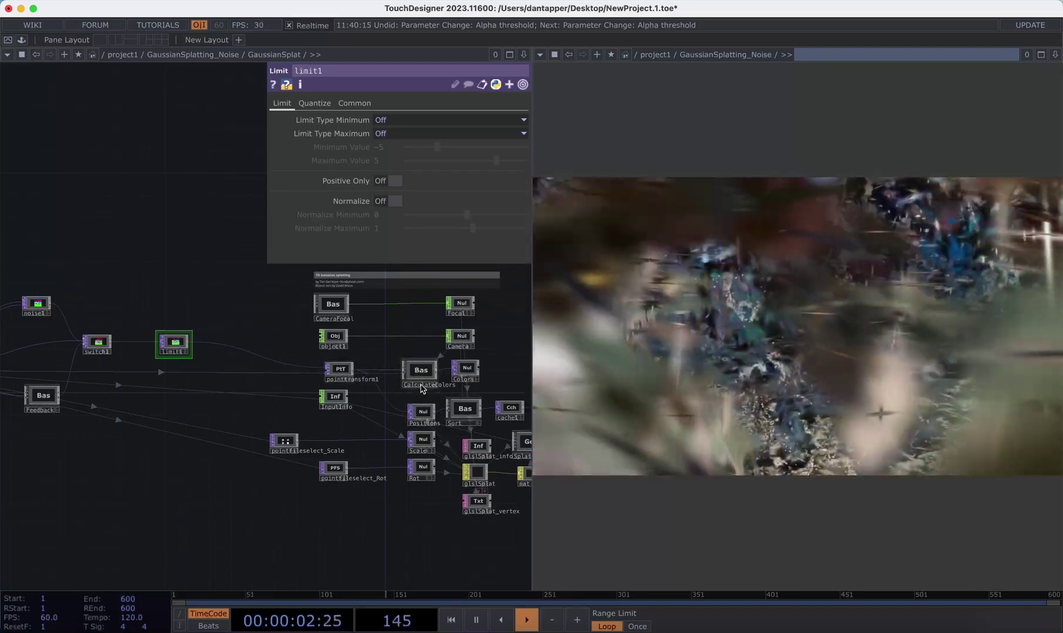
pyautogui.hscroll(-5, 283, 317)
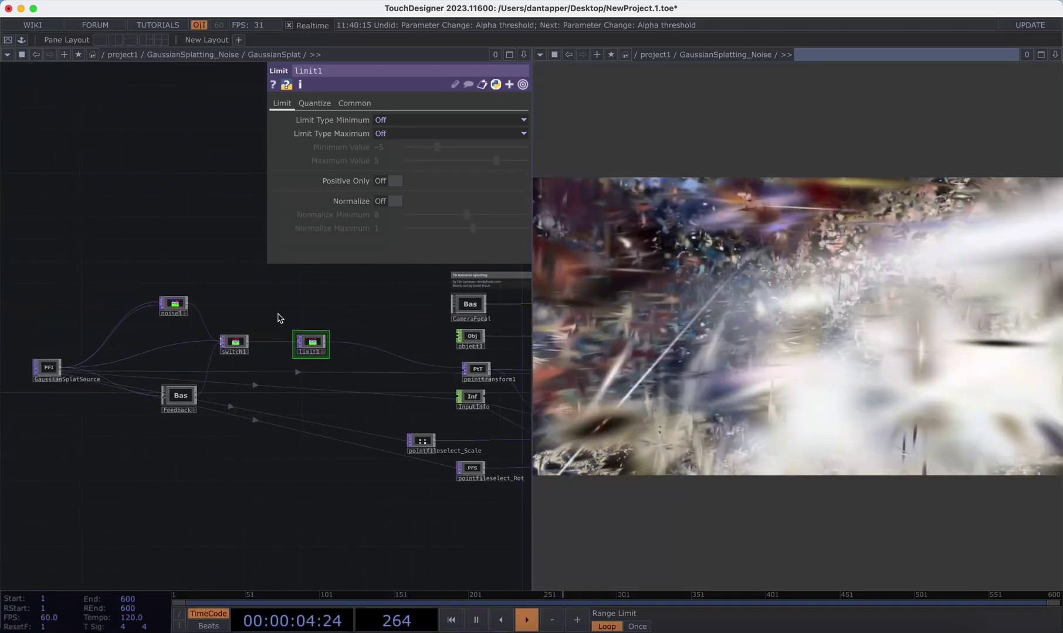
pyautogui.scroll(3, 173, 302)
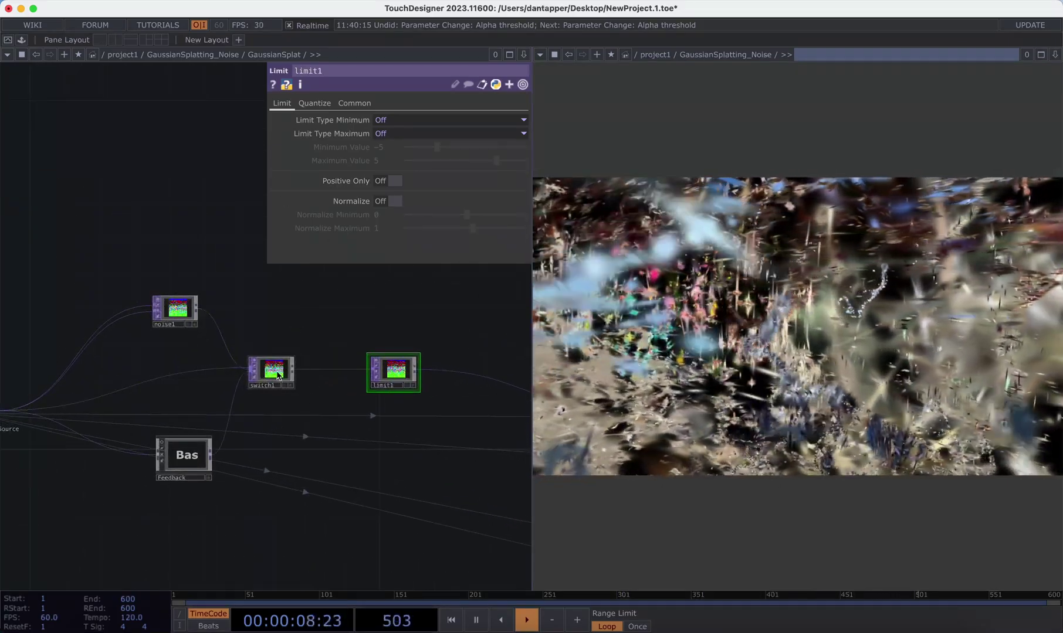
# Review the inputs of switch1 and the network inside the Feedback base, and go back up to project1
pyautogui.click(275, 376)
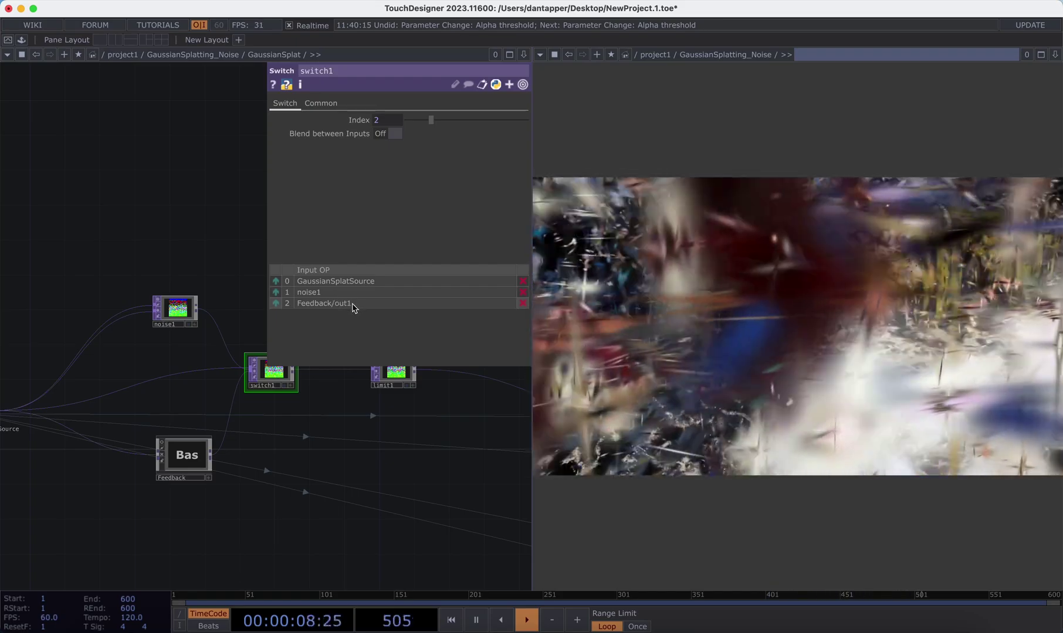
pyautogui.doubleClick(187, 457)
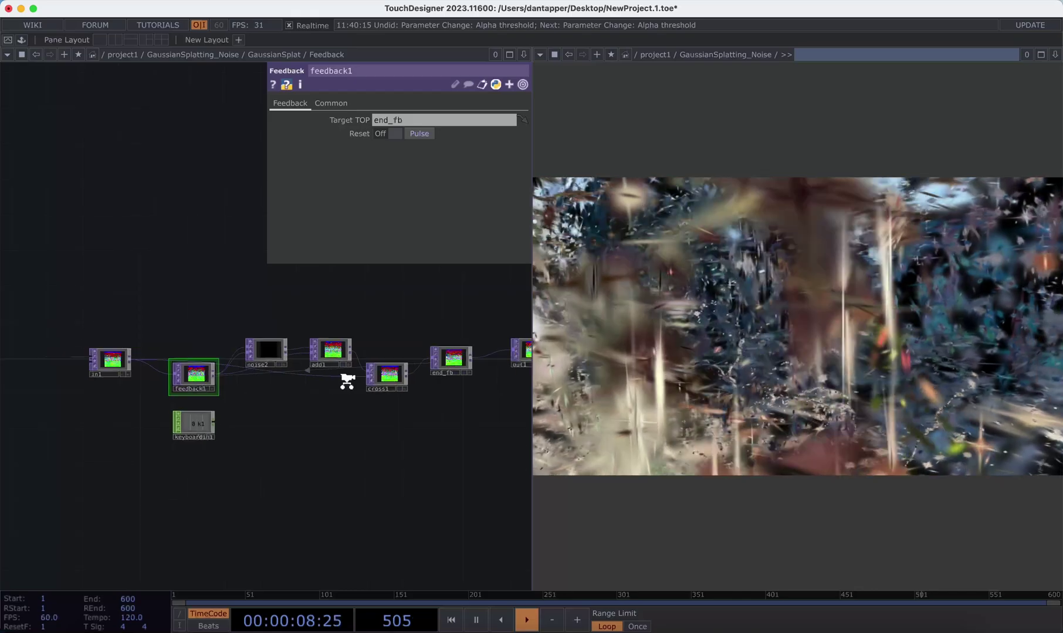
pyautogui.scroll(-5, 346, 381)
pyautogui.scroll(-5, 348, 385)
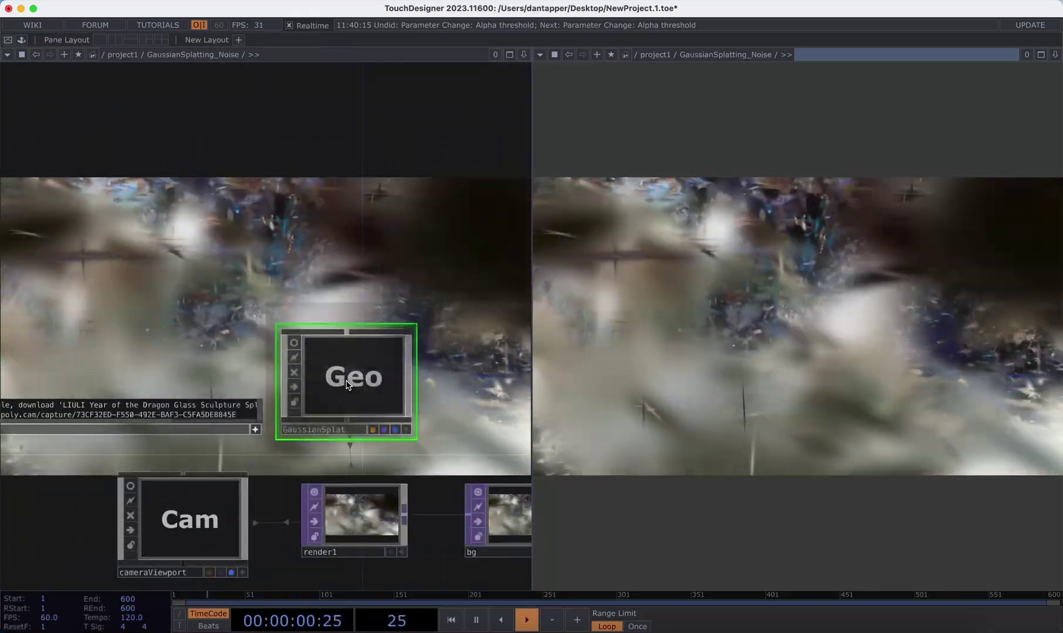
pyautogui.scroll(-5, 347, 381)
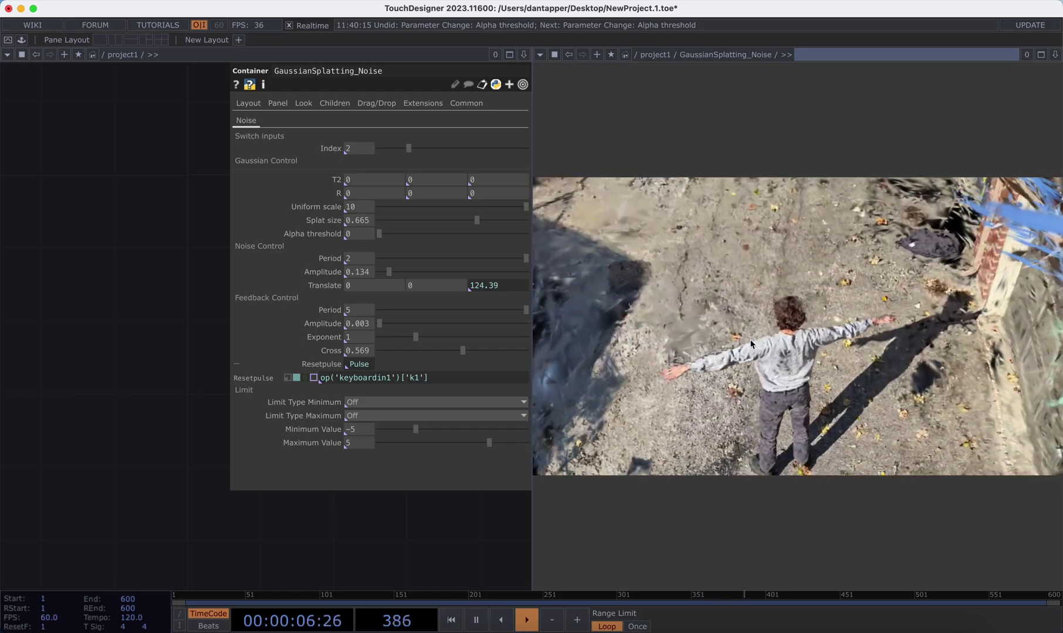
# Set the Feedback Control Cross to 0 and reset the feedback with the trigger mapped in keyboardin1
pyautogui.moveTo(462, 350); pyautogui.dragTo(378, 356)
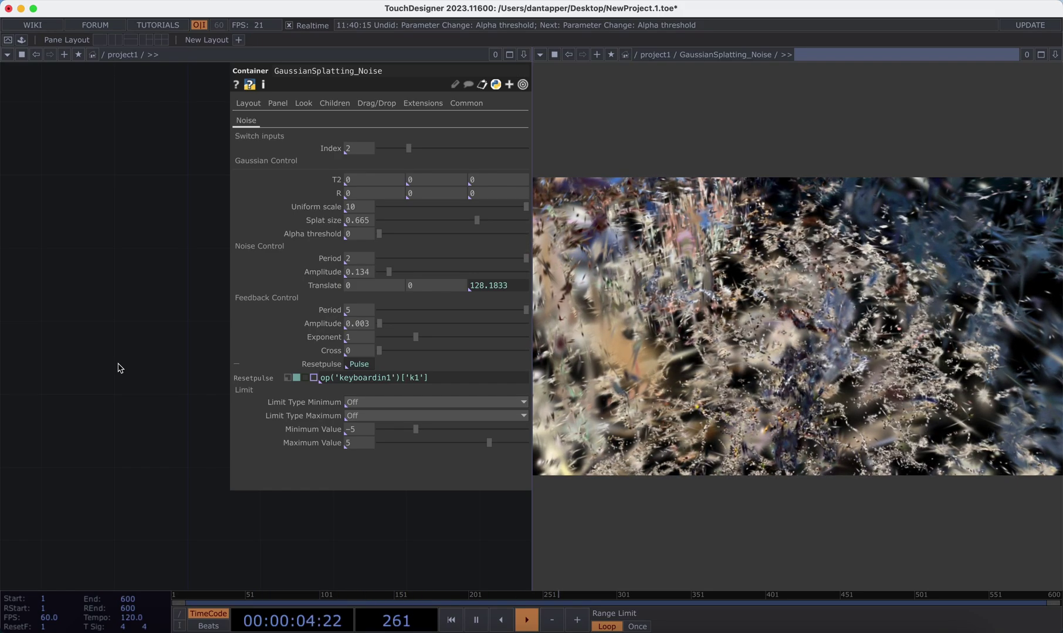
pyautogui.press('p')
pyautogui.press('1')
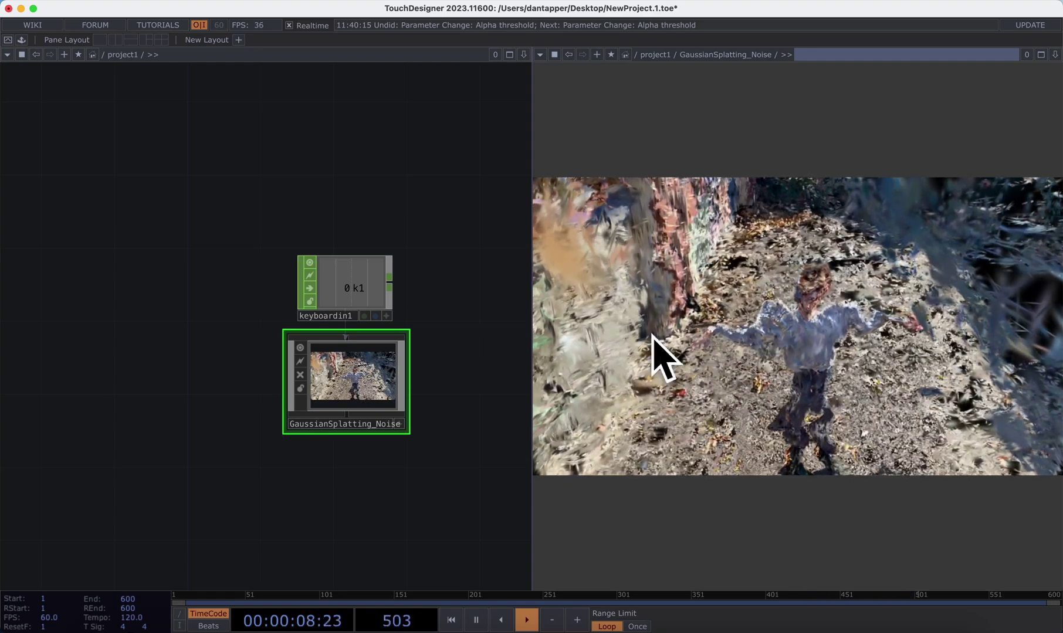
pyautogui.press('p')
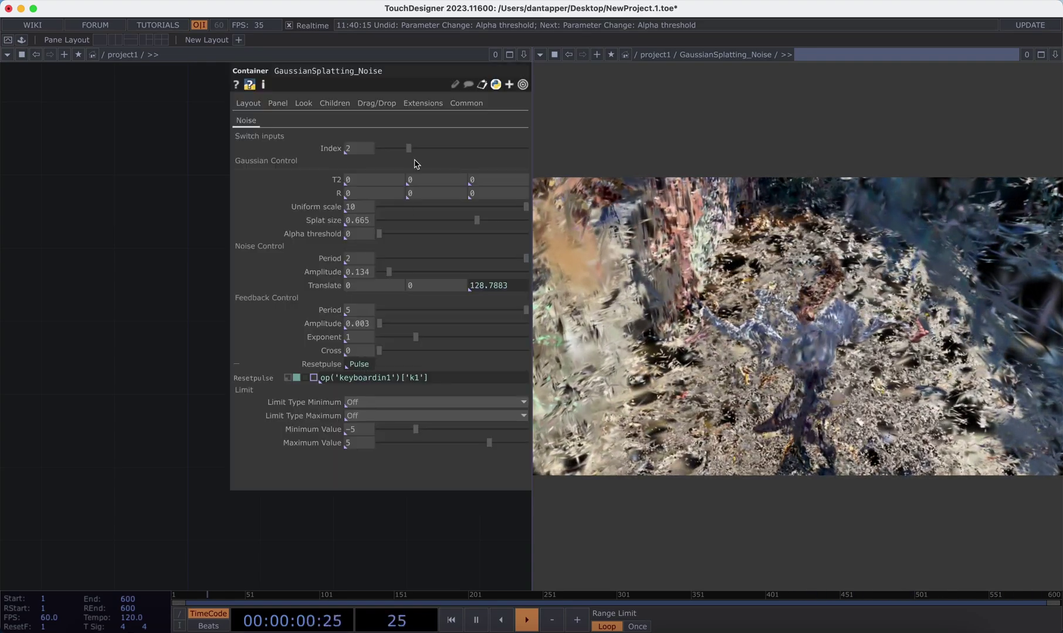
# Set the switch inputs Index to 0, the splat size to 0.058 and the alpha threshold to 0.686
pyautogui.moveTo(408, 149); pyautogui.dragTo(342, 153)
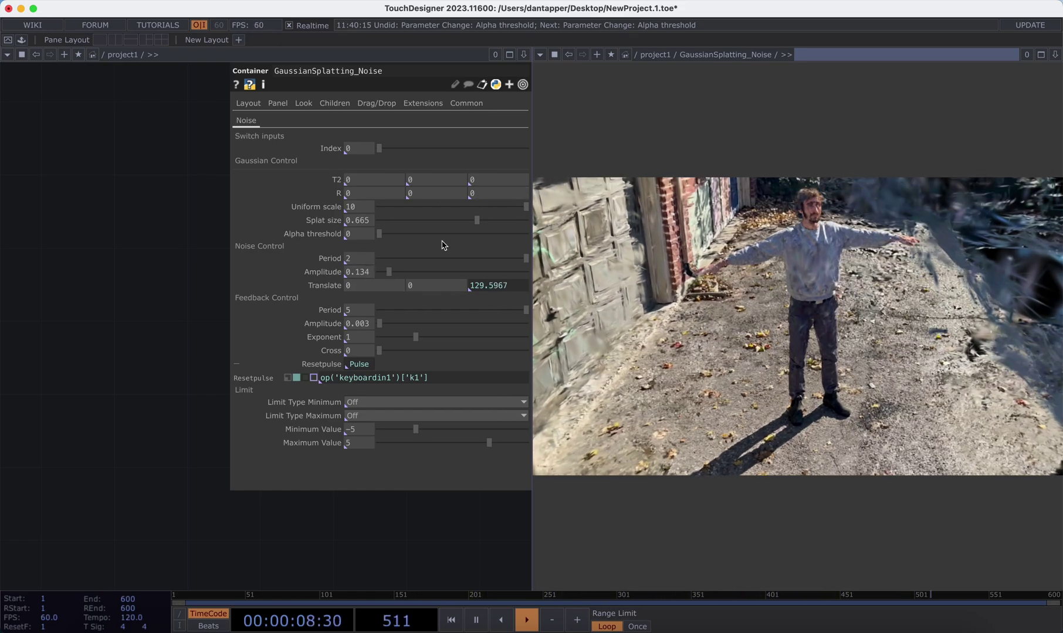
pyautogui.moveTo(478, 221); pyautogui.dragTo(392, 229)
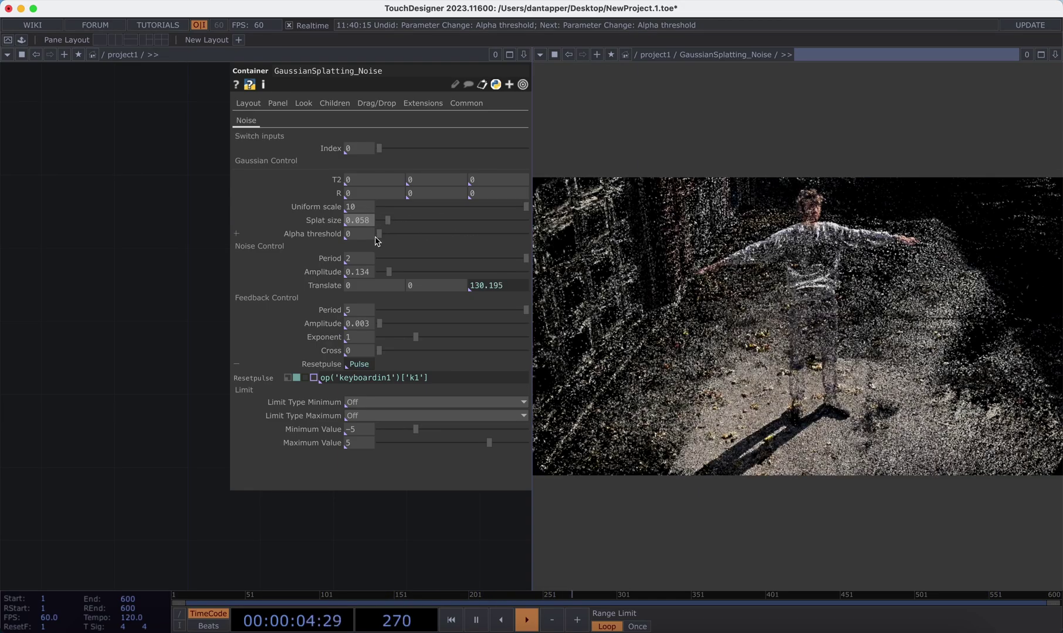
pyautogui.moveTo(392, 240); pyautogui.dragTo(483, 250)
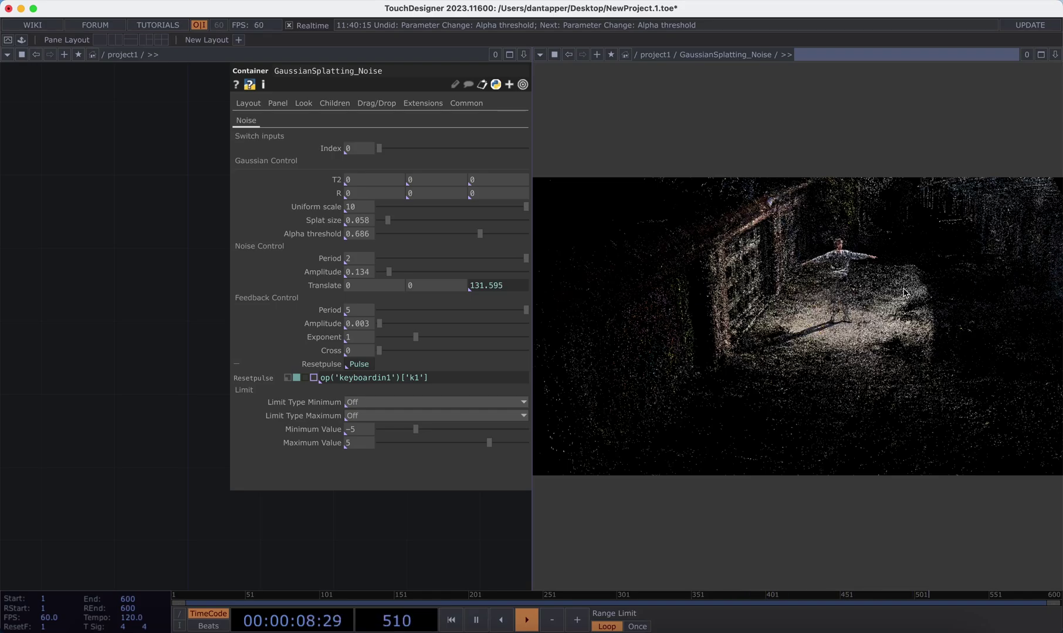
# Set both the minimum and maximum limit types of GaussianSplatting_Noise to Clamp
pyautogui.click(443, 405)
pyautogui.click(355, 416)
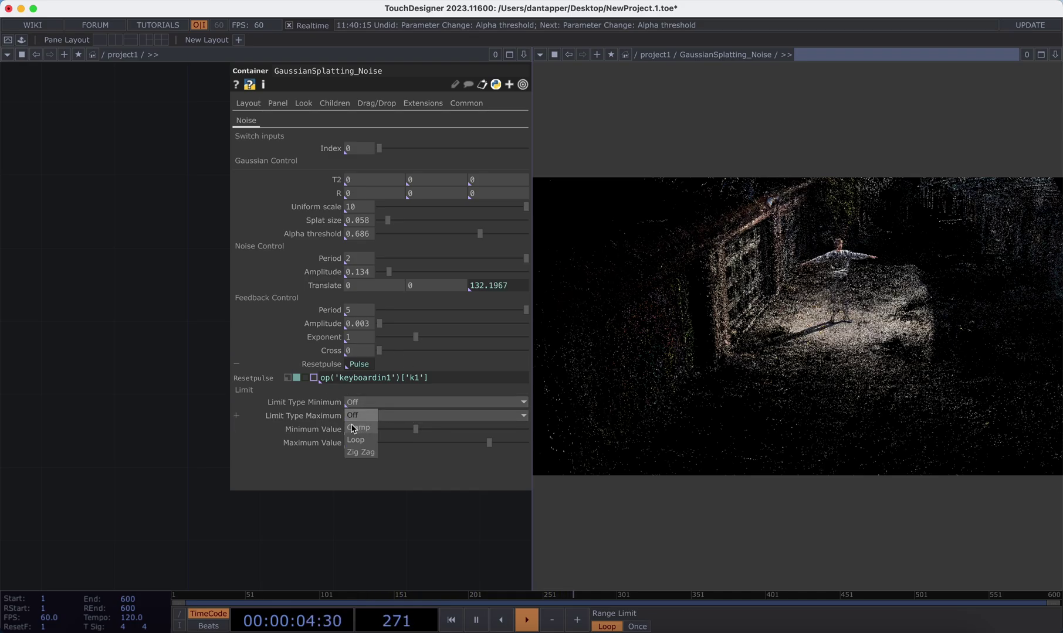
pyautogui.click(413, 420)
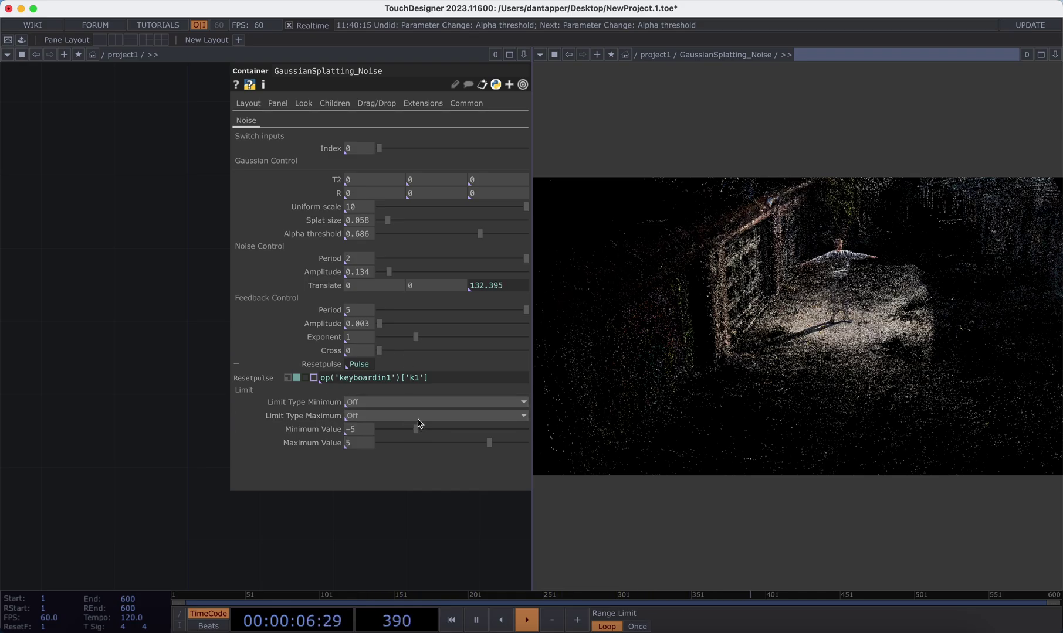
pyautogui.click(410, 404)
pyautogui.click(377, 430)
pyautogui.click(369, 416)
pyautogui.click(359, 441)
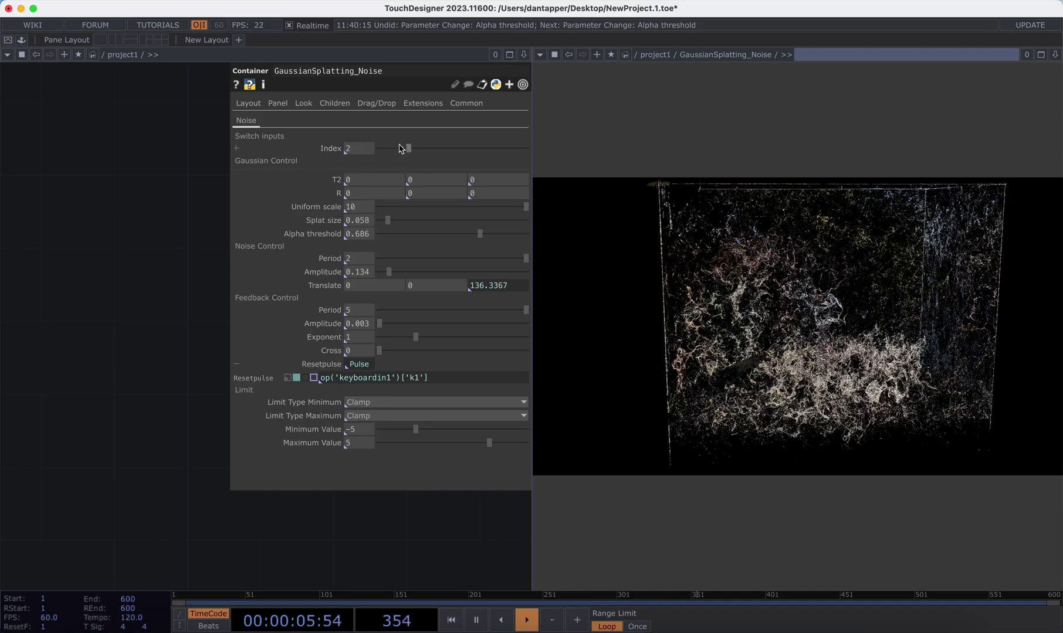
# Set the switch inputs Index back to 0, the splat size to 0.724 and the alpha threshold to 0.021
pyautogui.moveTo(409, 148); pyautogui.dragTo(379, 148)
pyautogui.moveTo(388, 220)
pyautogui.mouseDown()
pyautogui.moveTo(490, 234)
pyautogui.moveTo(390, 242)
pyautogui.mouseUp()
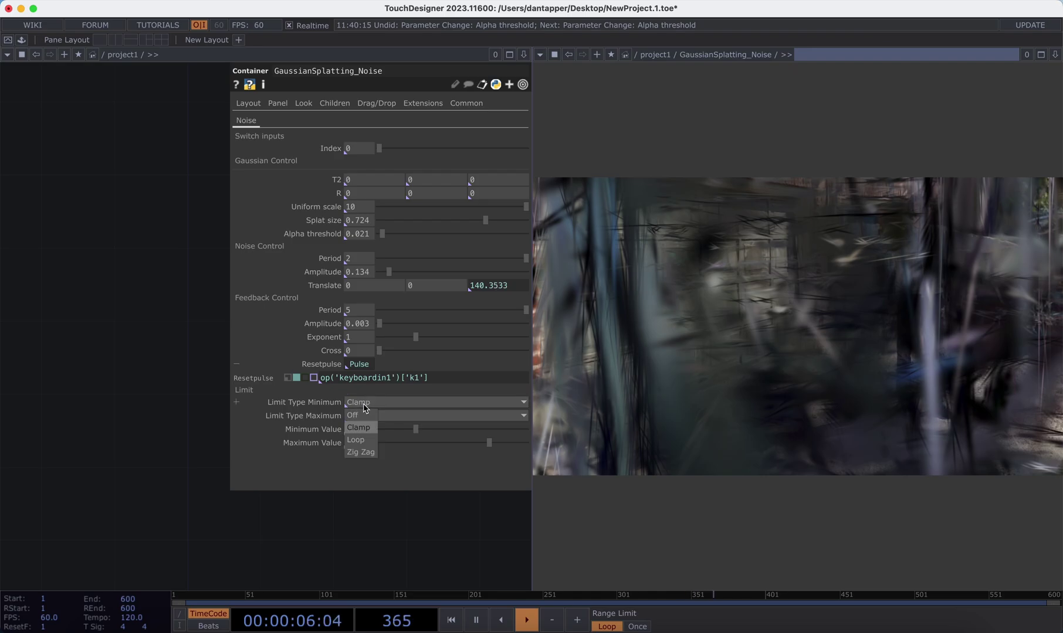
# Turn the minimum and maximum limit types off to compare the view, and set them to Clamp again
pyautogui.click(360, 417)
pyautogui.click(355, 424)
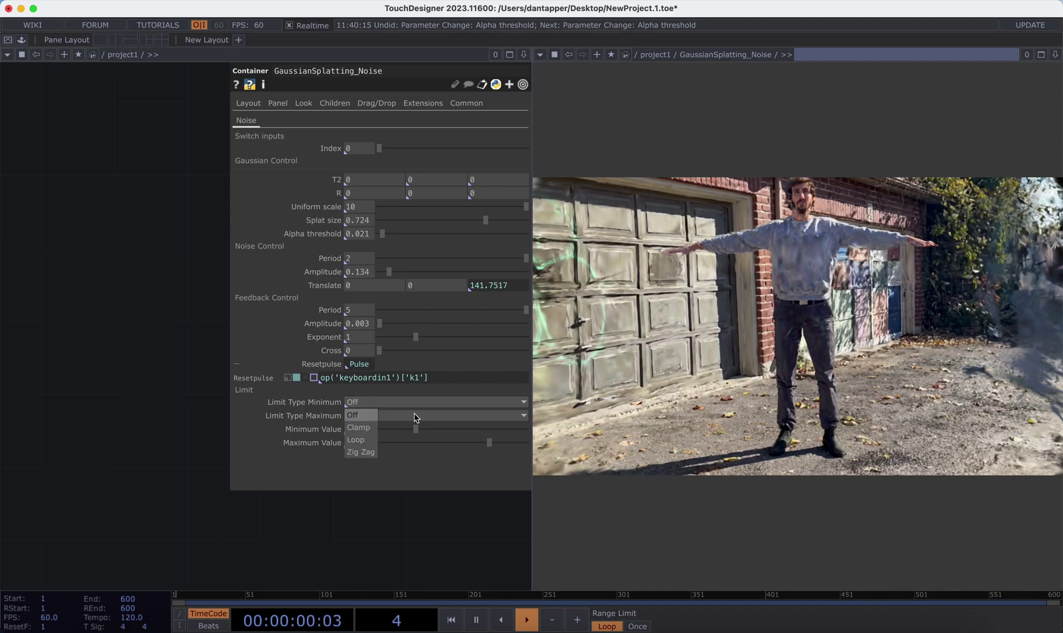
pyautogui.click(366, 427)
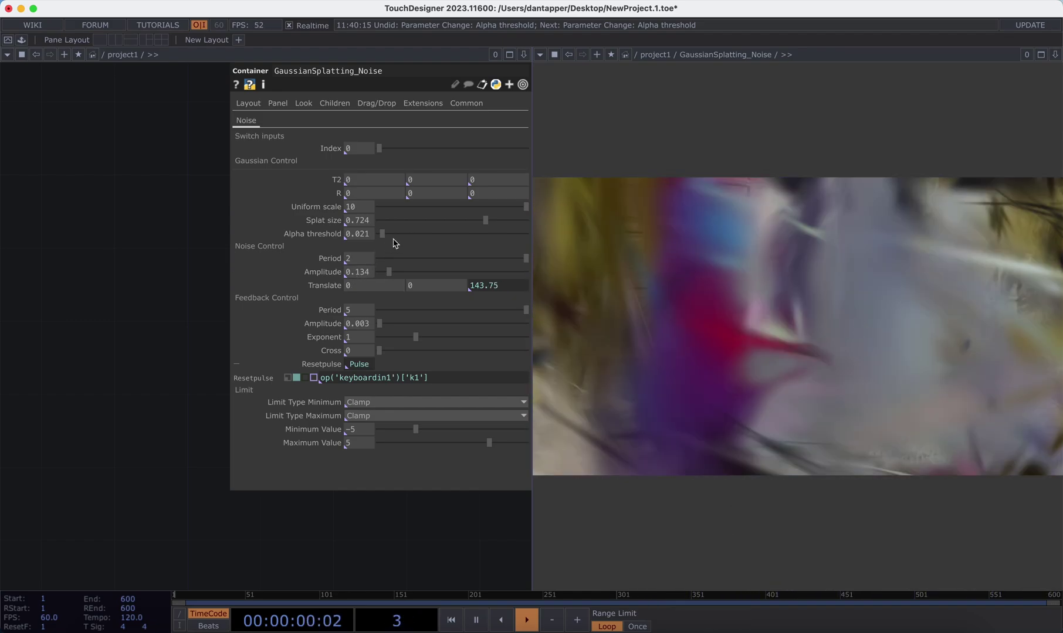
# Reduce the splat size to 0.285 and set both the minimum and maximum limit types to Off
pyautogui.moveTo(477, 223); pyautogui.dragTo(424, 221)
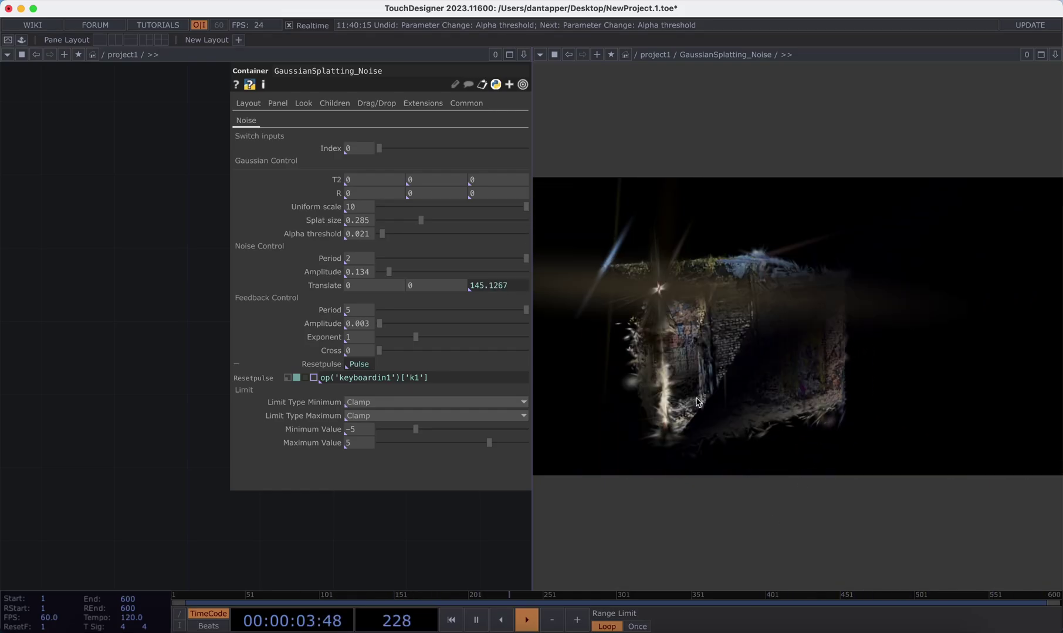
pyautogui.click(376, 414)
pyautogui.click(367, 417)
pyautogui.click(361, 431)
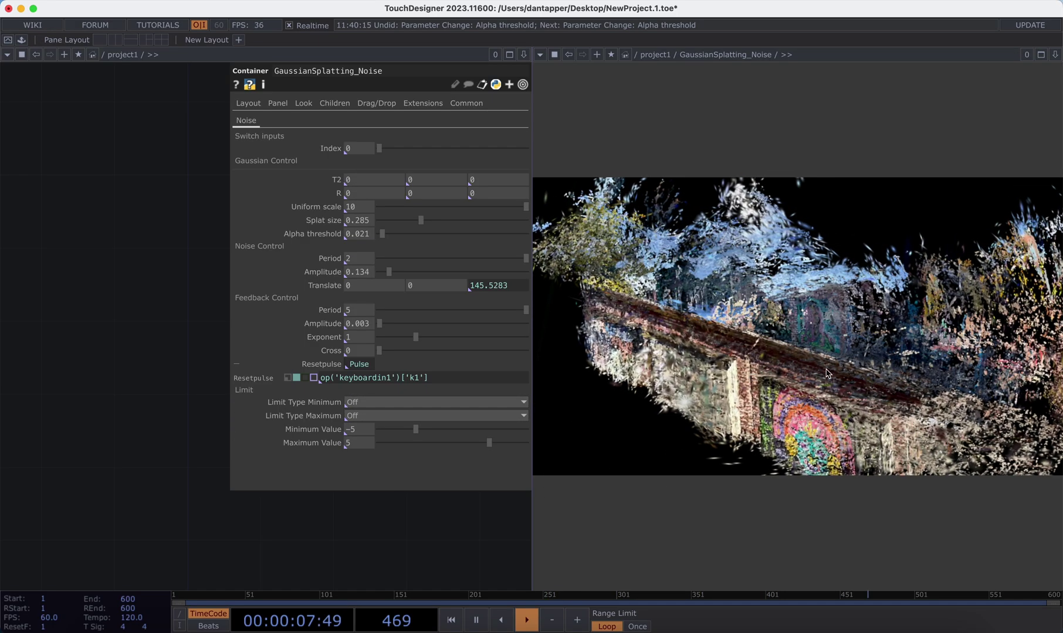